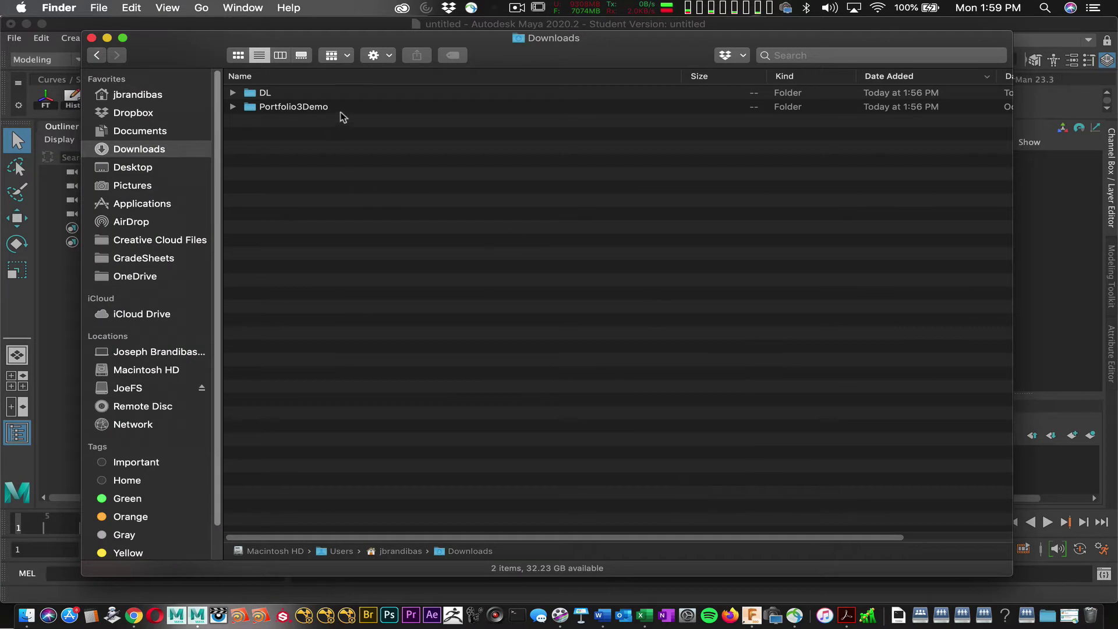
Step: View the contents of the Portfolio3Demo folder in Downloads, and set that folder as the current project in Maya
double_click(289, 107)
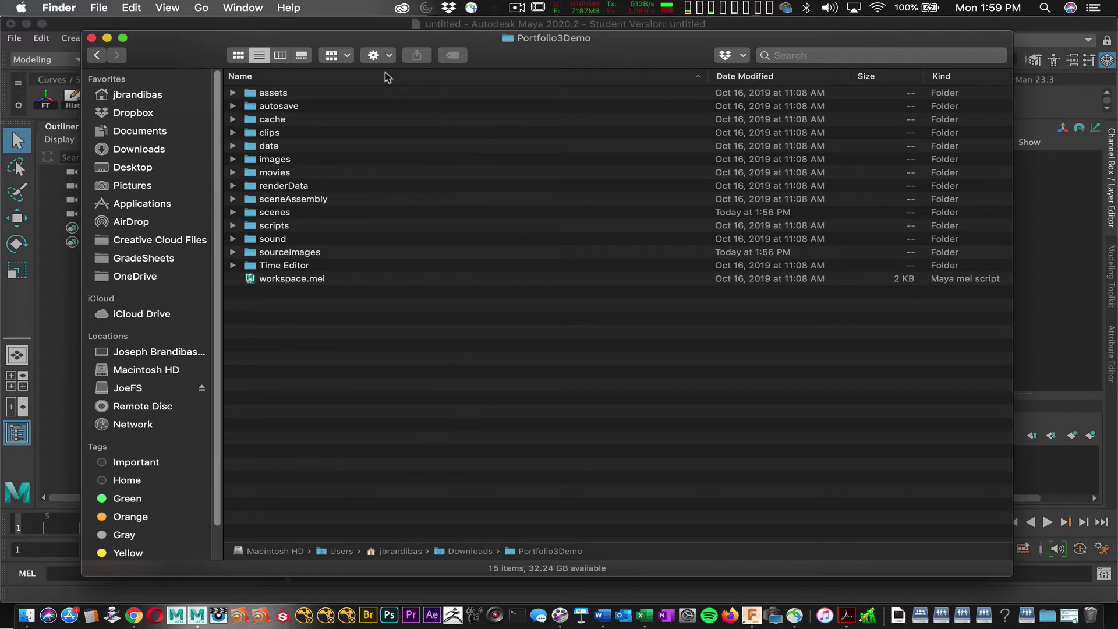
left_click(361, 31)
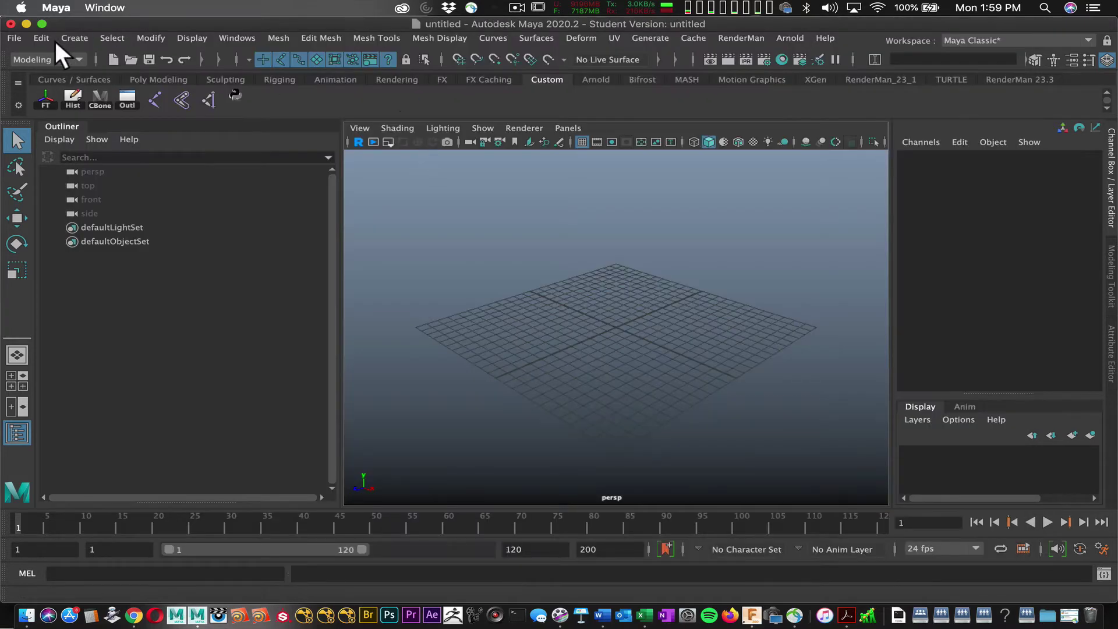
left_click(22, 39)
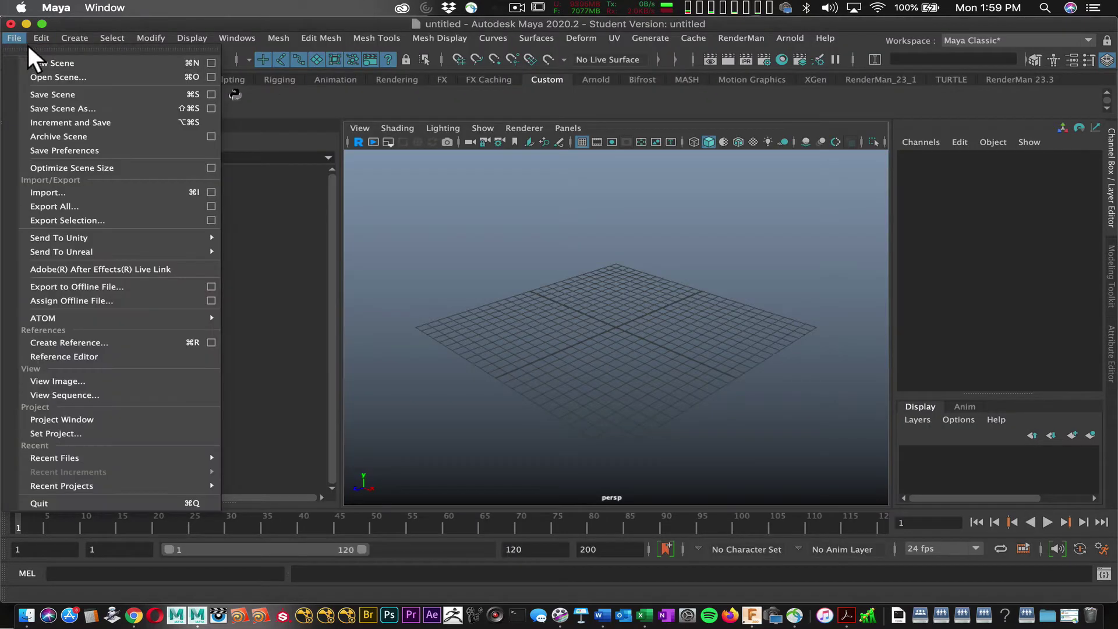
left_click(71, 434)
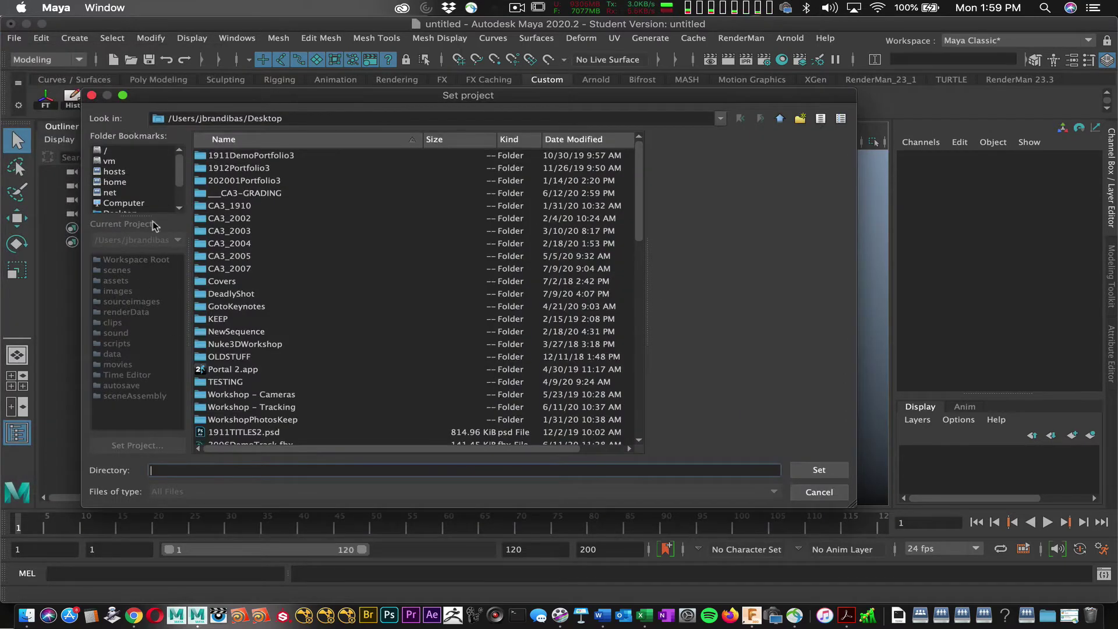
scroll(131, 193, "down", 1)
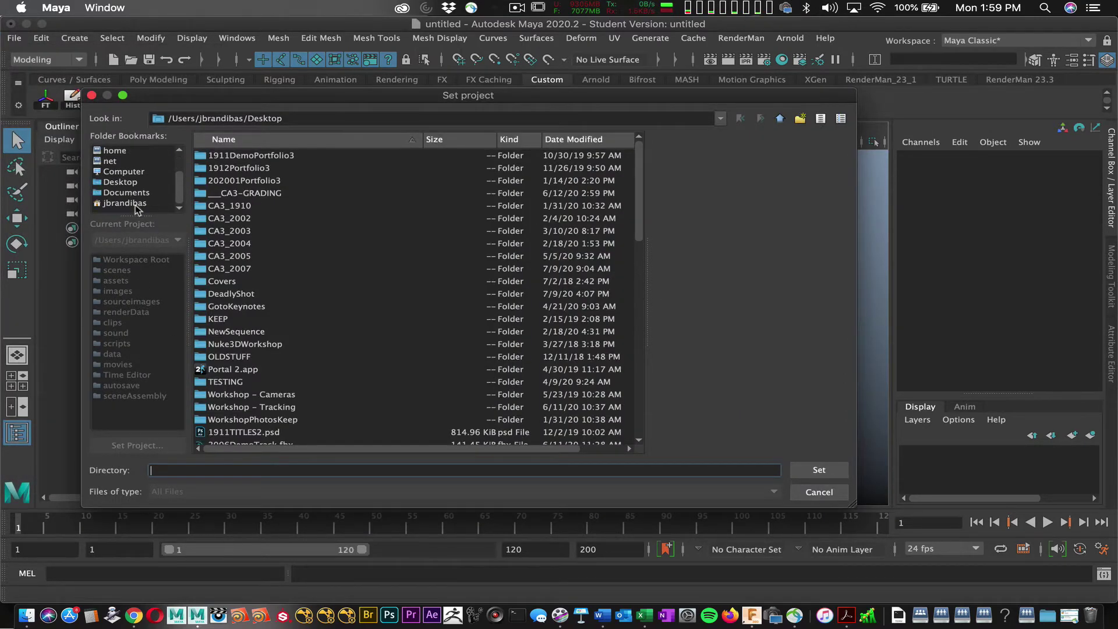
left_click(138, 204)
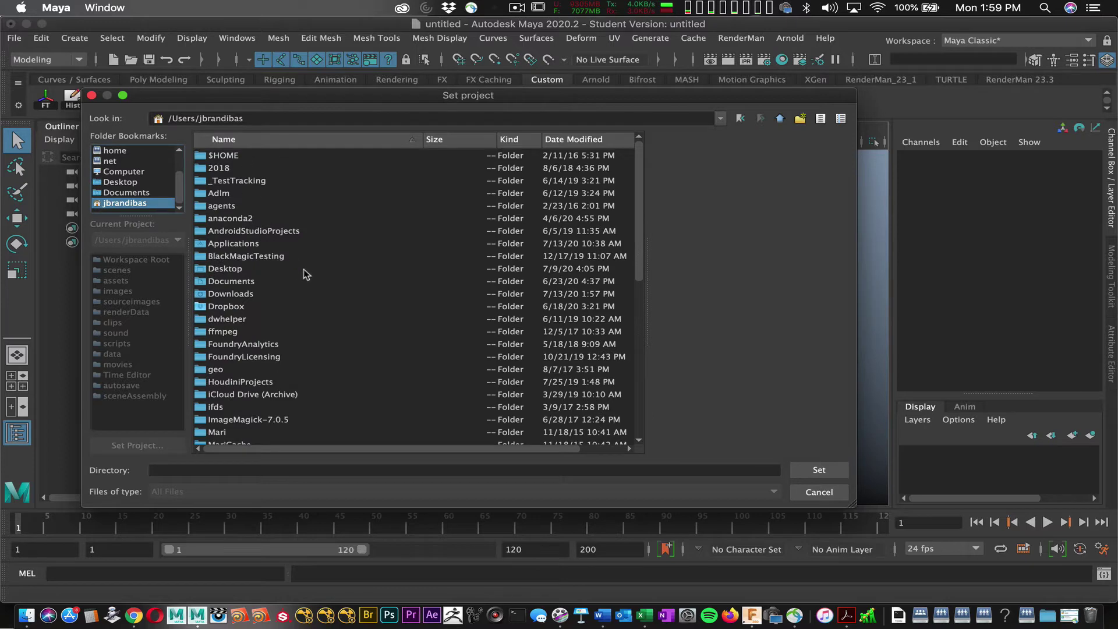
scroll(304, 271, "down", 1)
left_click(247, 259)
double_click(246, 260)
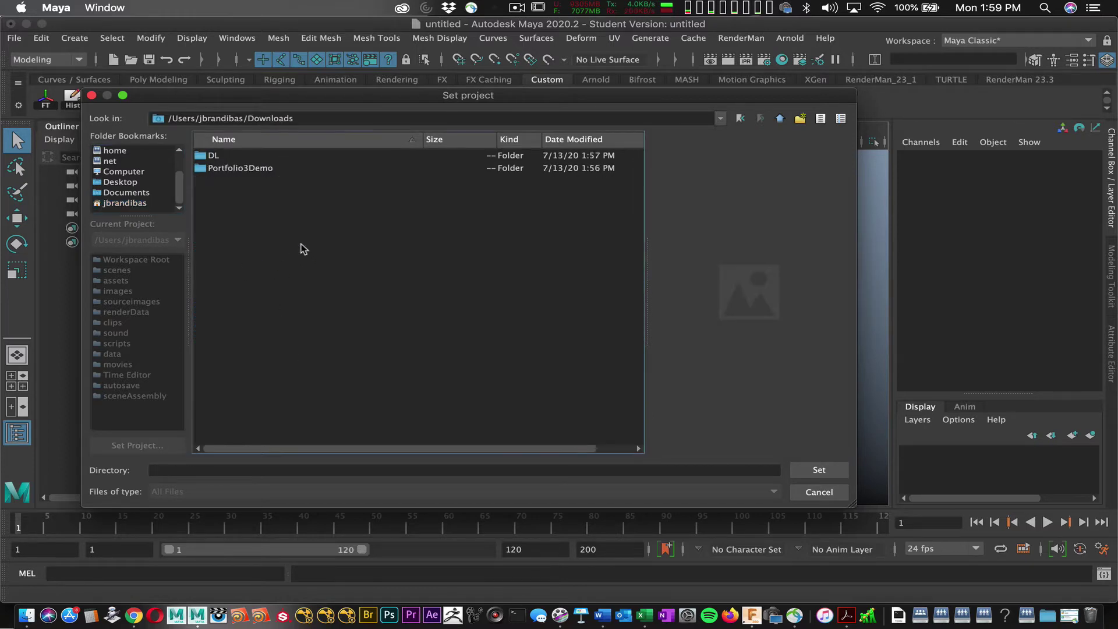
left_click(254, 169)
left_click(808, 470)
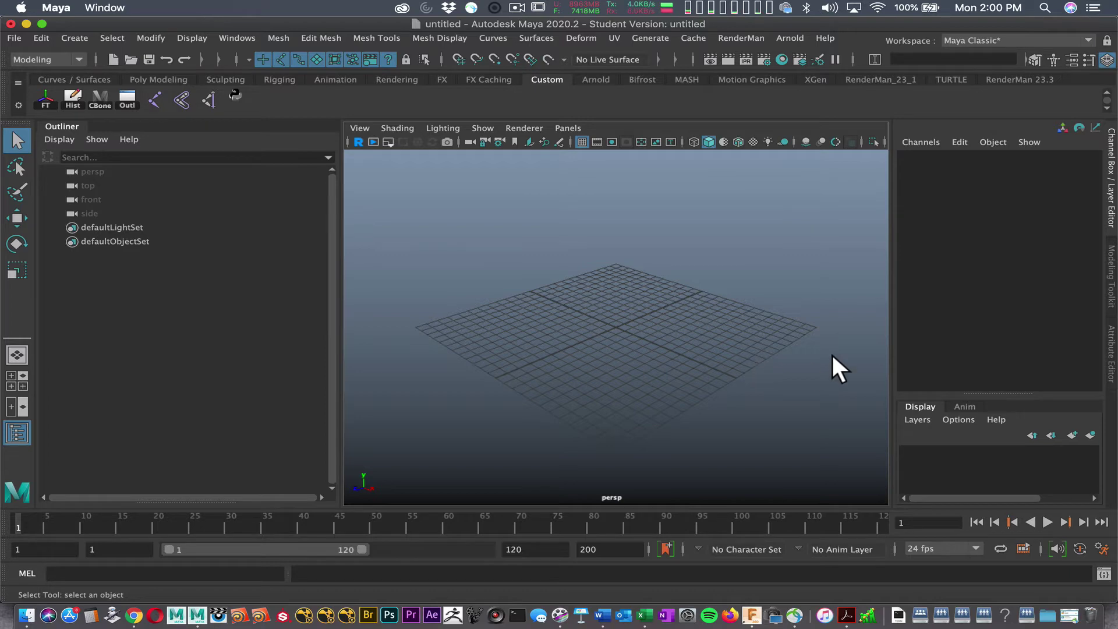
Step: Open Manipulator_Final.ma from the project's scenes folder without saving the untitled scene, continuing past the student version notice
left_click(14, 38)
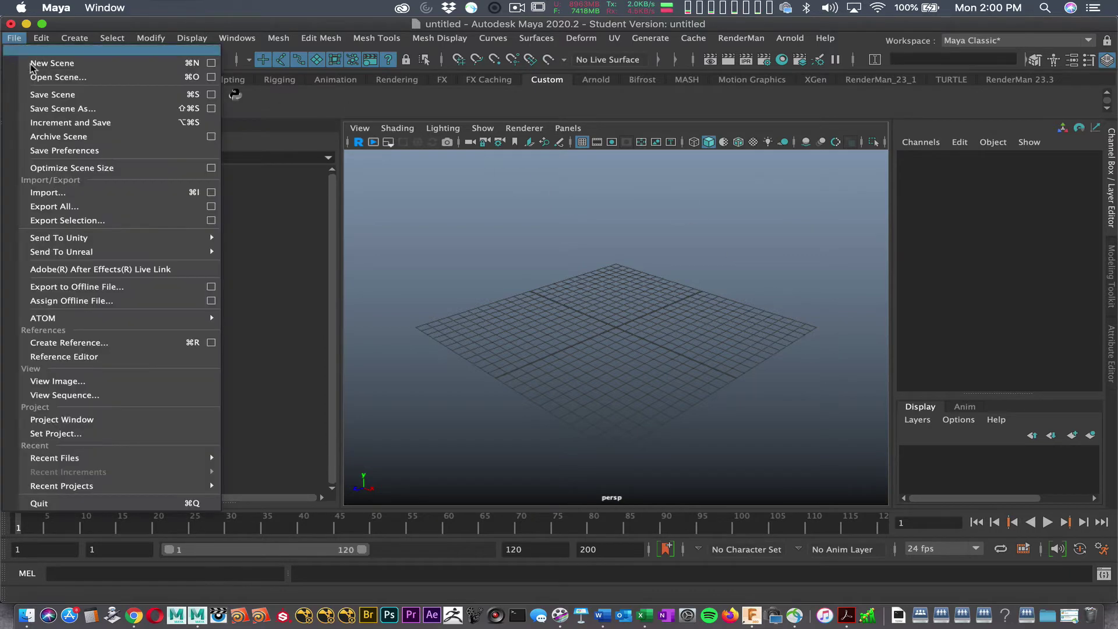
left_click(52, 78)
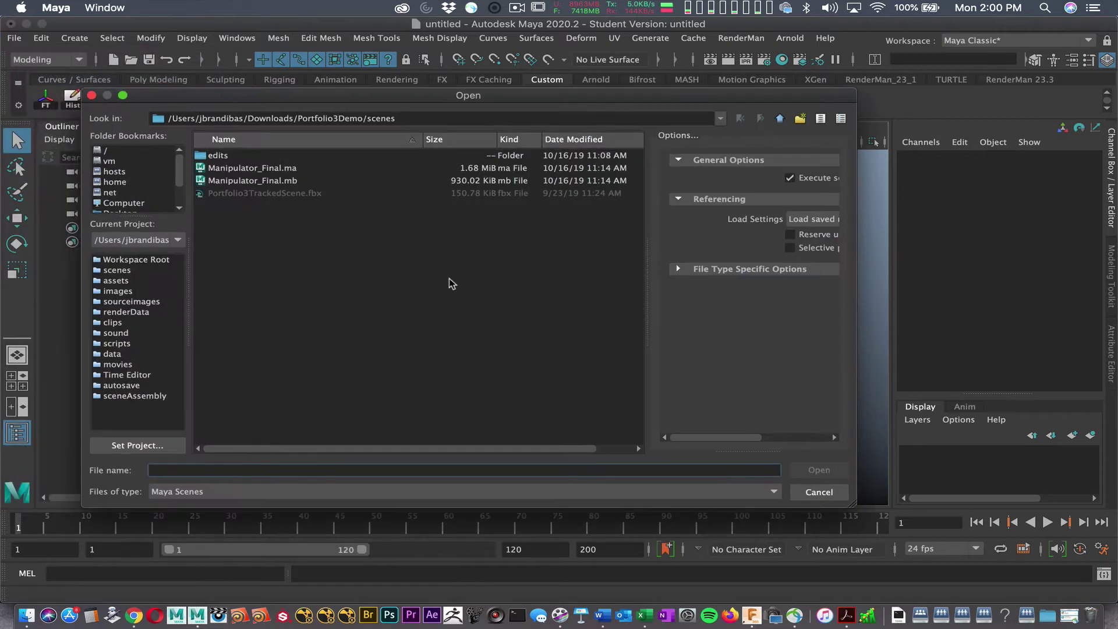
left_click(281, 169)
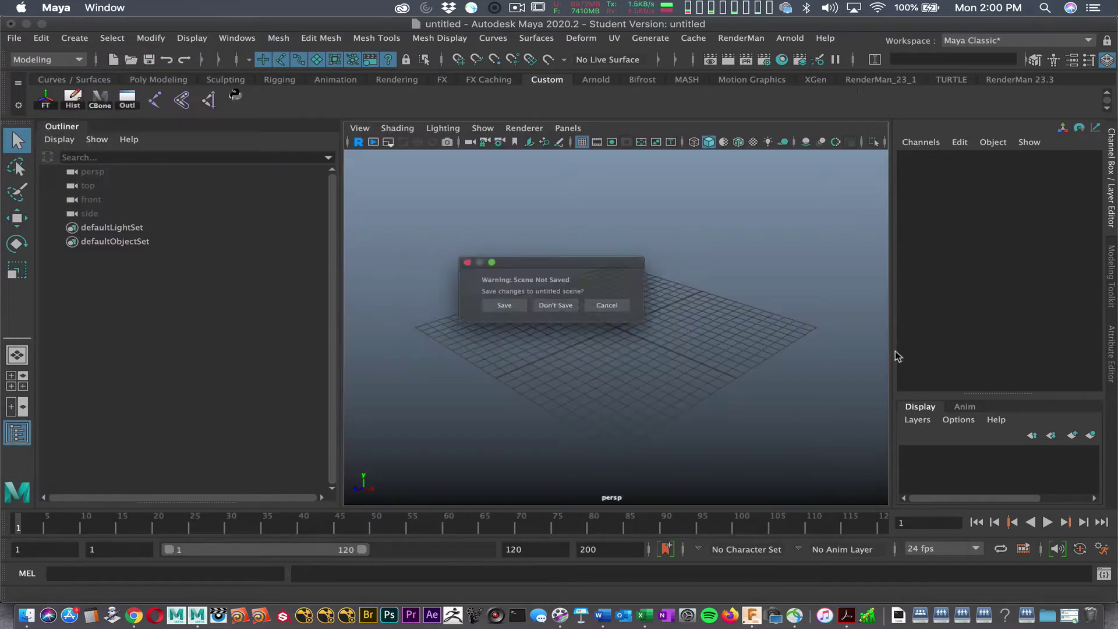
left_click(807, 471)
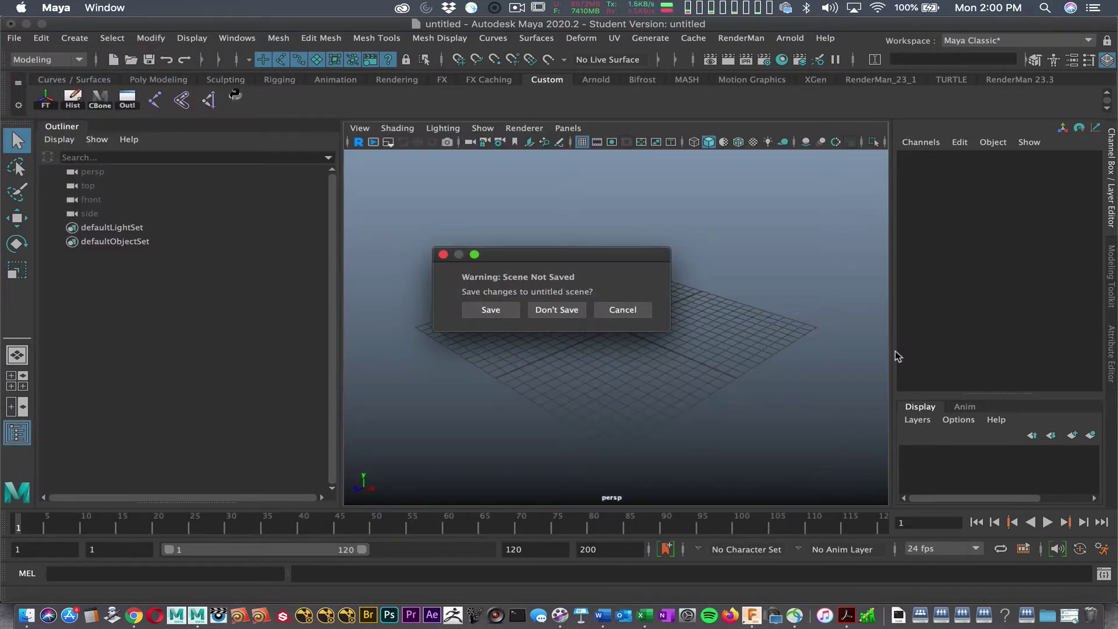
left_click(558, 315)
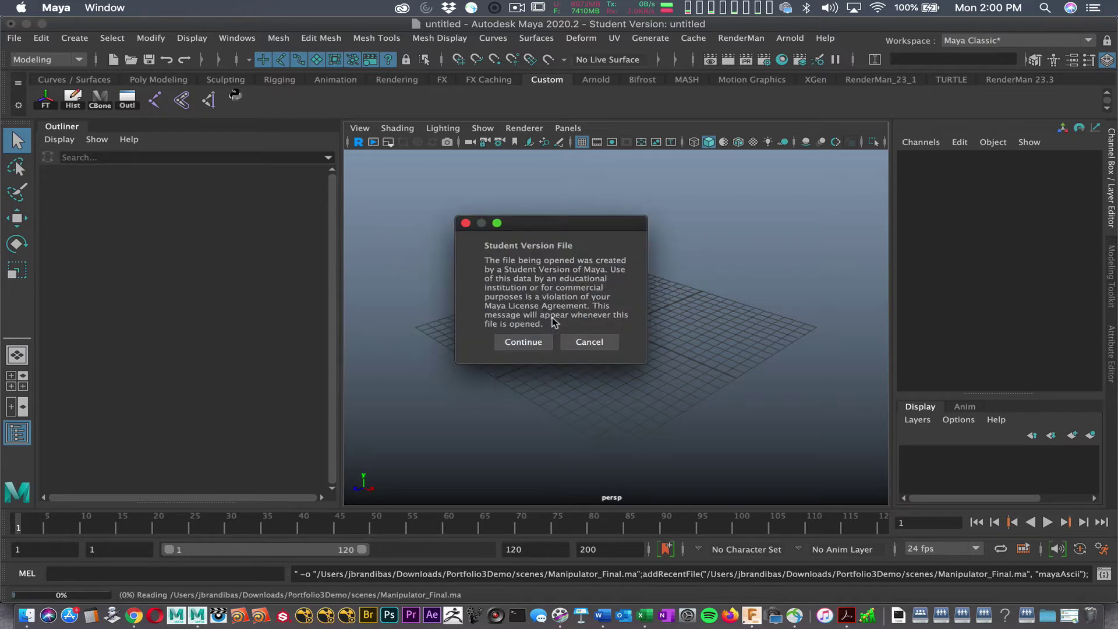
left_click(543, 342)
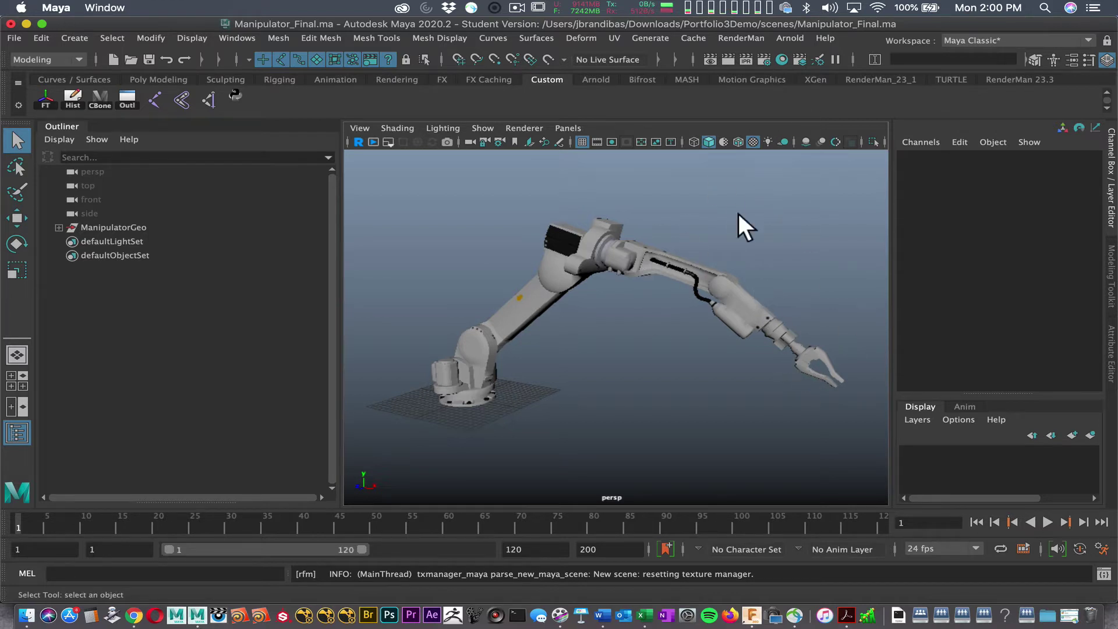
Step: Graph the input and output connections of the pxrBaseManipulator and pxrDetailManipulator materials in the Hypershade
left_click(786, 60)
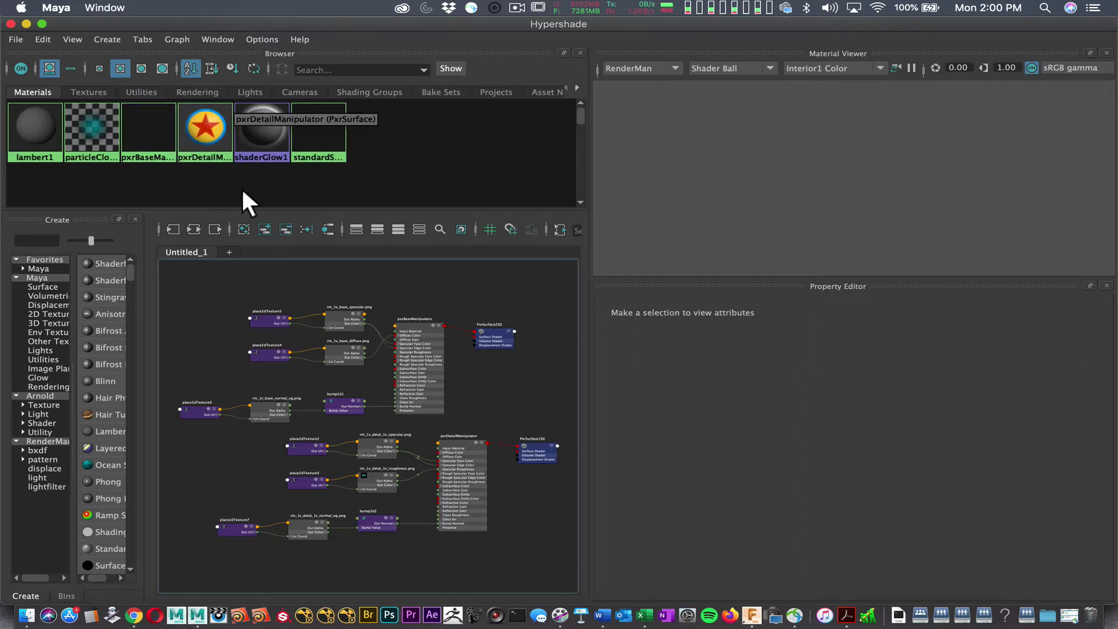
left_click(152, 128)
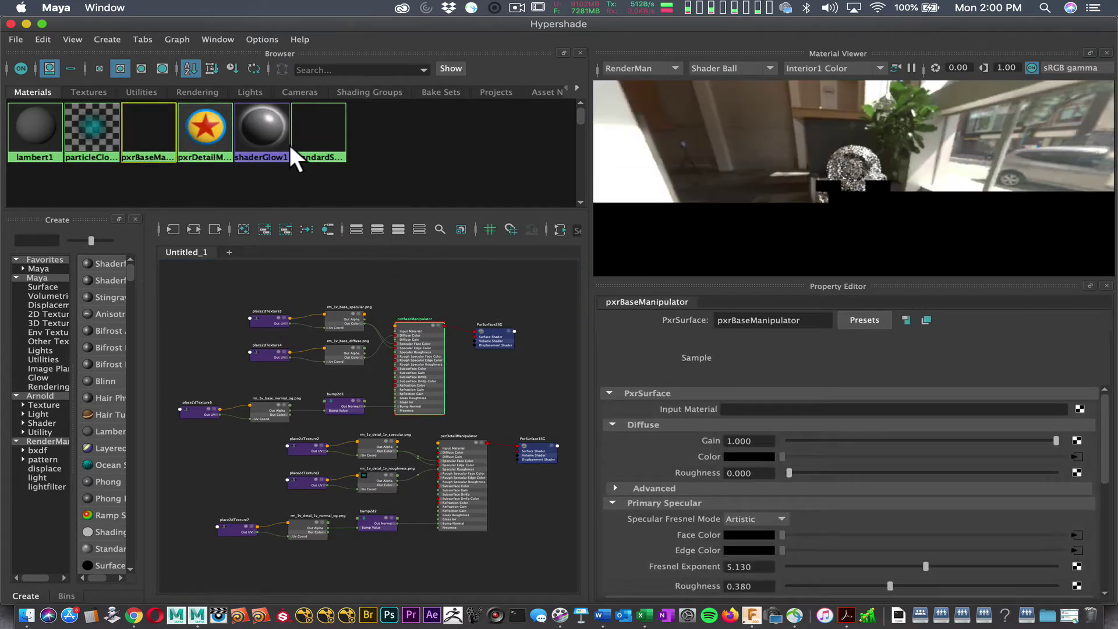
left_click(221, 136, "shift")
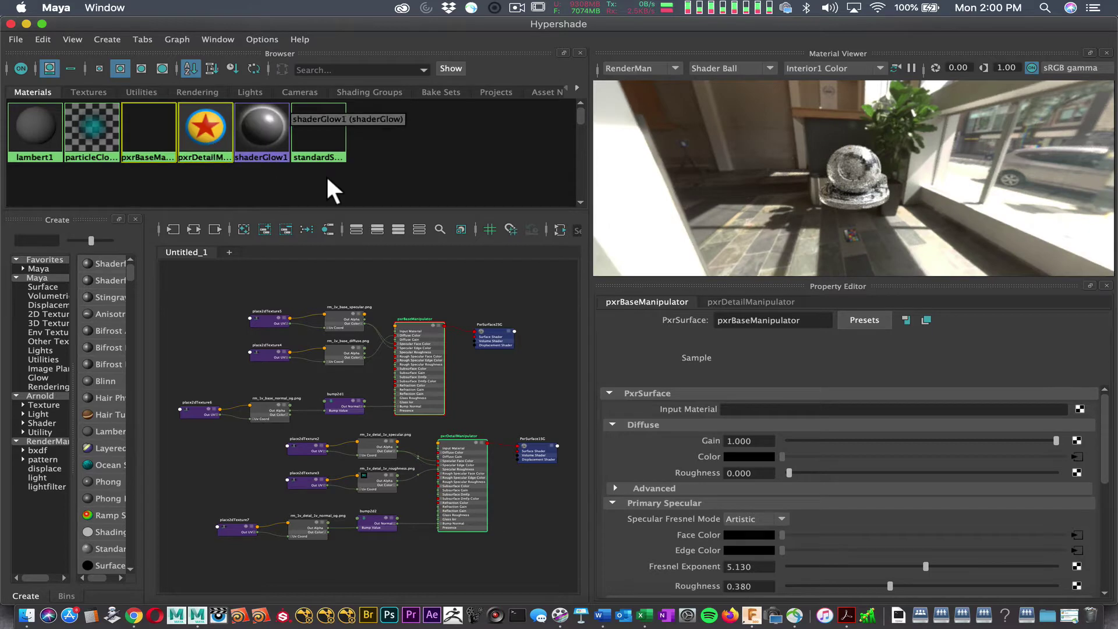
left_click(203, 232)
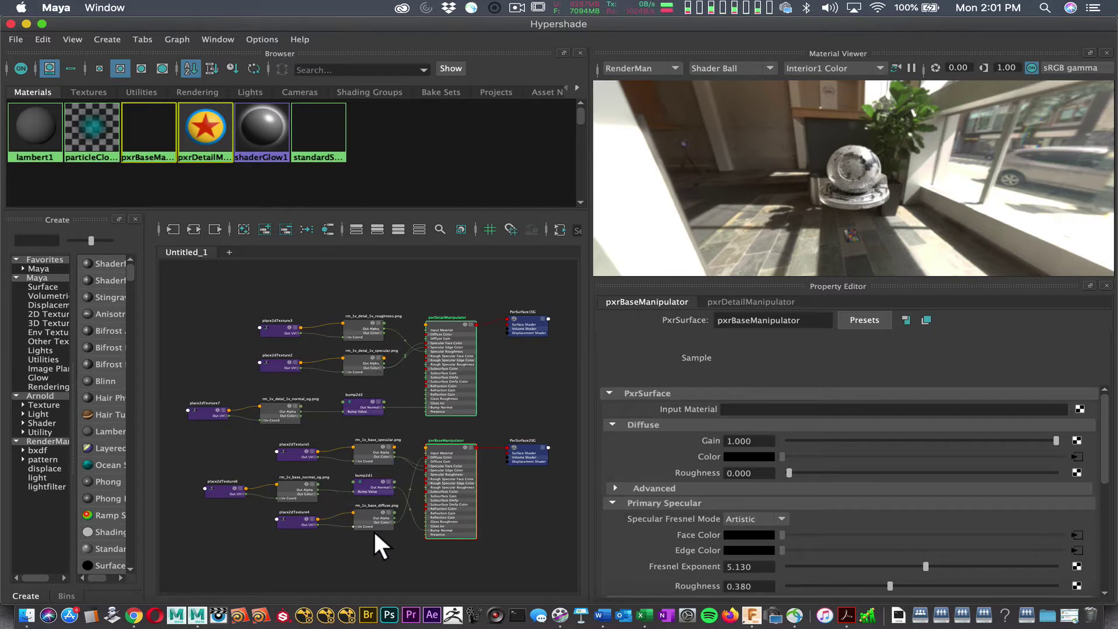
Step: Shorten the detail roughness texture's image path to the project-relative sourceimages/rm_1v_detal_1v_roughness.png
left_click(367, 327)
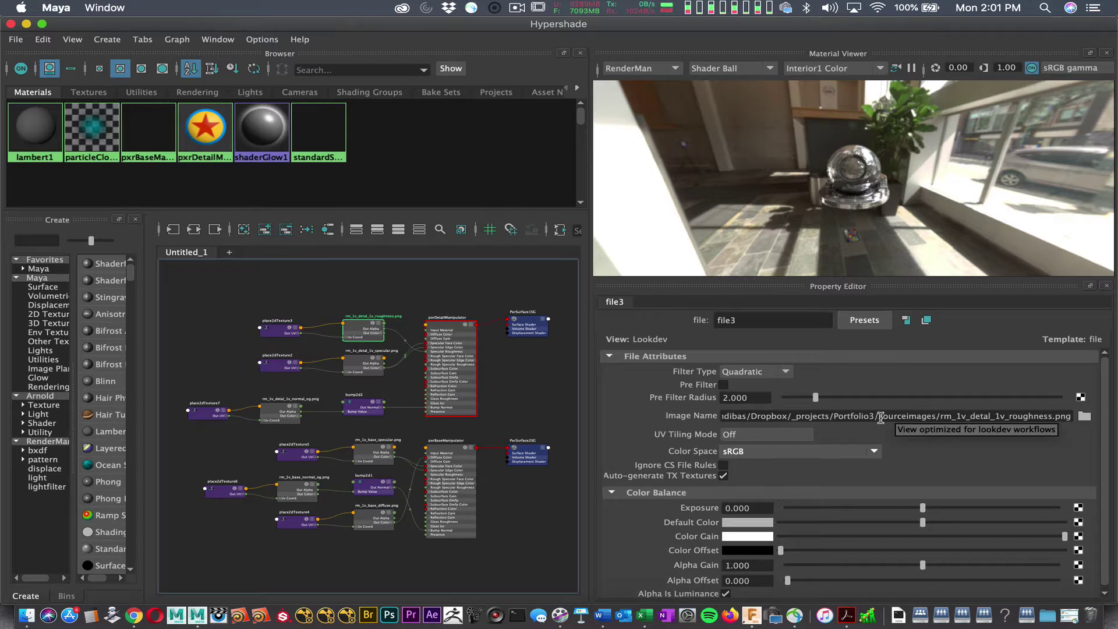
left_click_drag(880, 417, 551, 417)
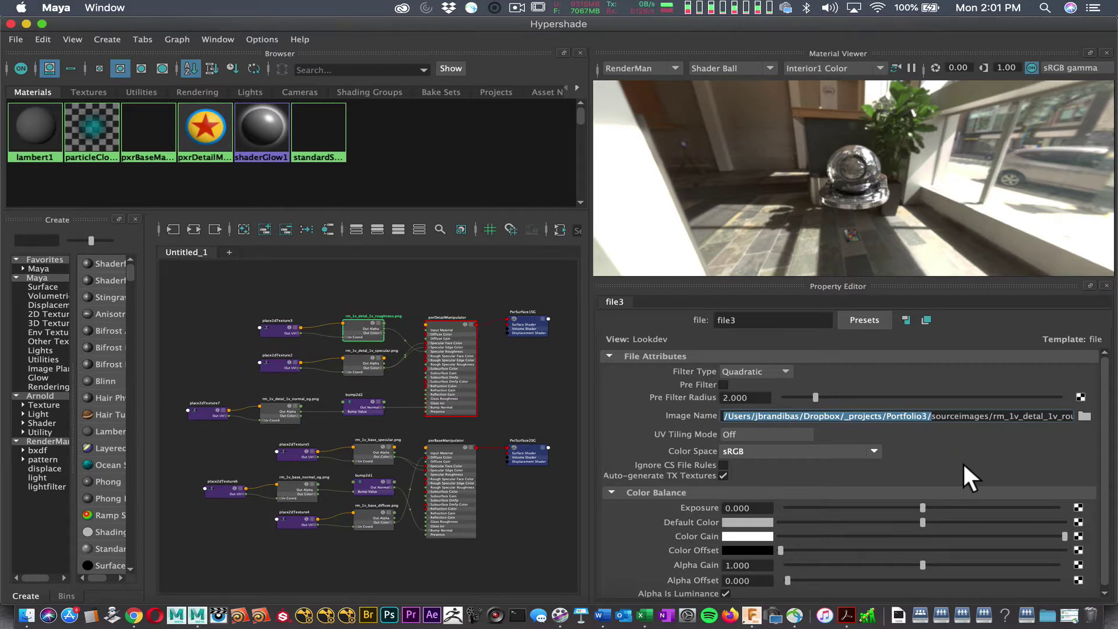
key("BackSpace")
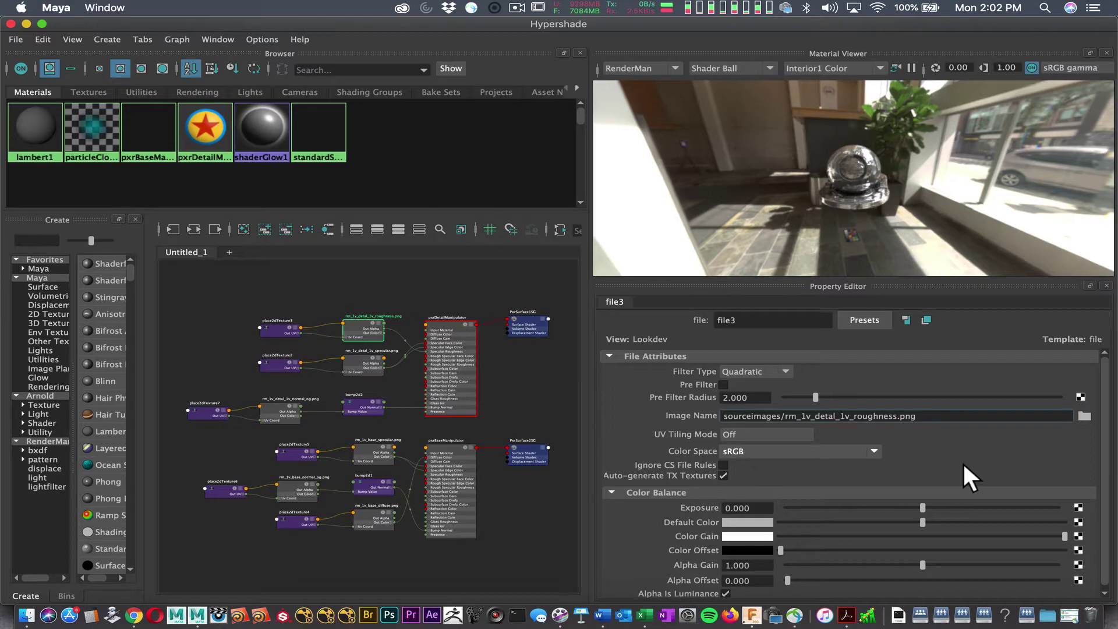
key("Return")
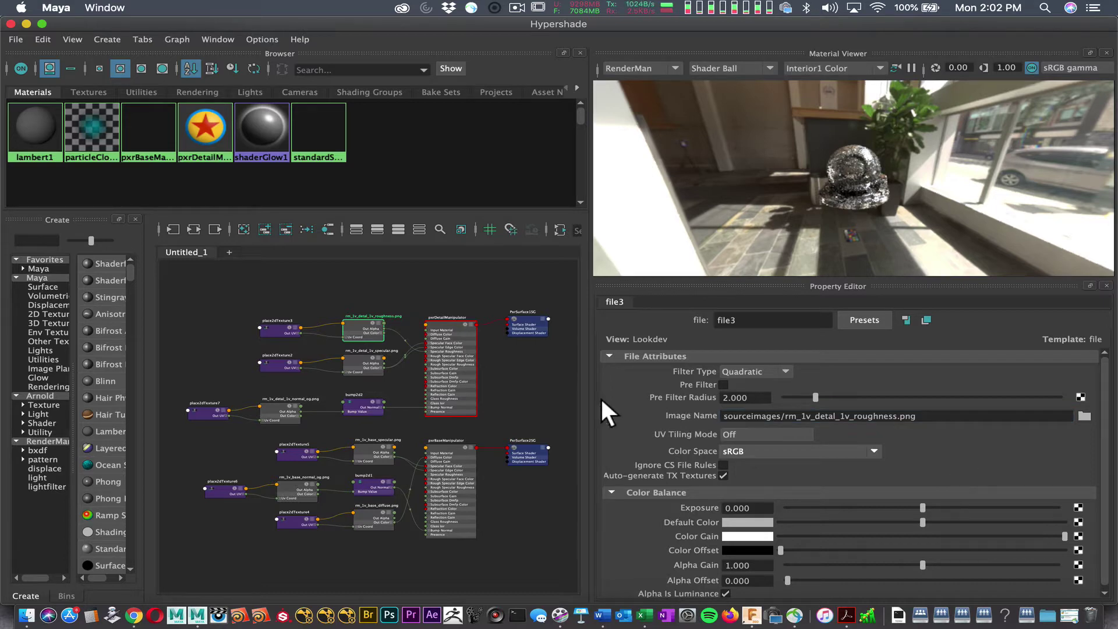
Step: Remove the absolute folder prefix from the detail specular texture's image path, leaving sourceimages/rm_1v_detal_1v_specular.png
left_click(373, 371)
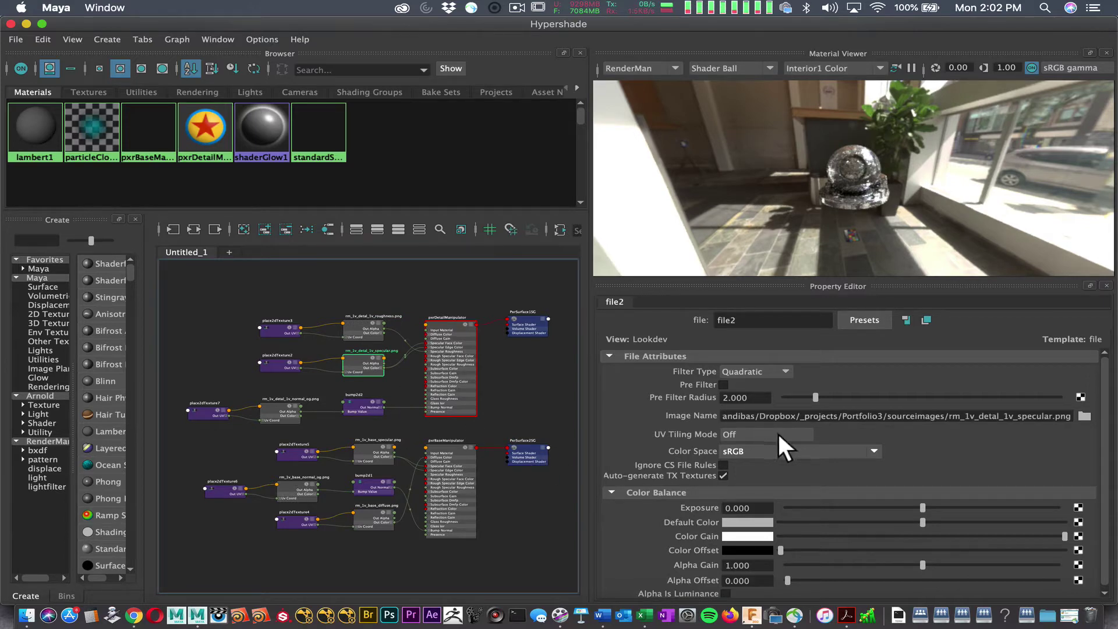
left_click_drag(888, 419, 569, 421)
key("BackSpace")
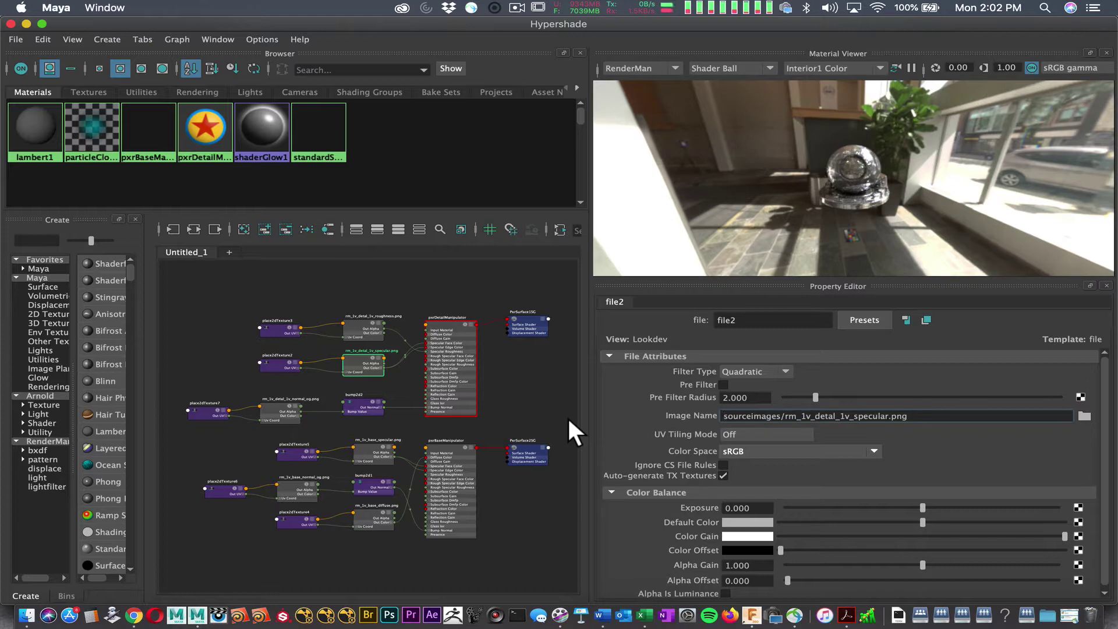
Step: Make the detail normal map's image path relative to the project as sourceimages/rm_1v_detal_1v_normal_og.png
left_click(292, 414)
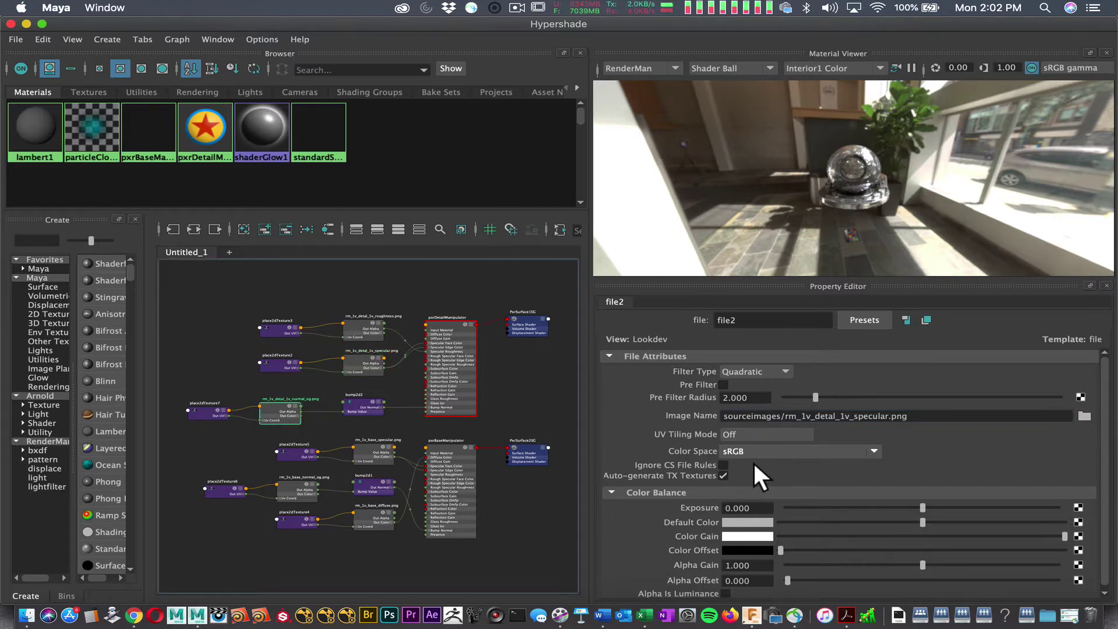
left_click(878, 416)
left_click_drag(878, 416, 522, 414)
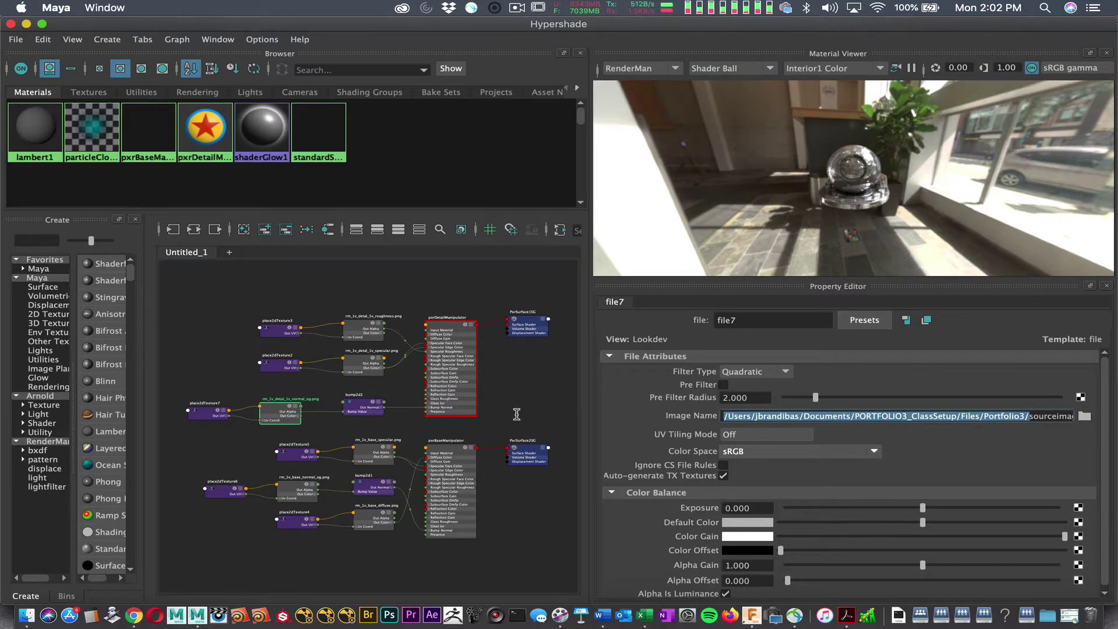
key("BackSpace")
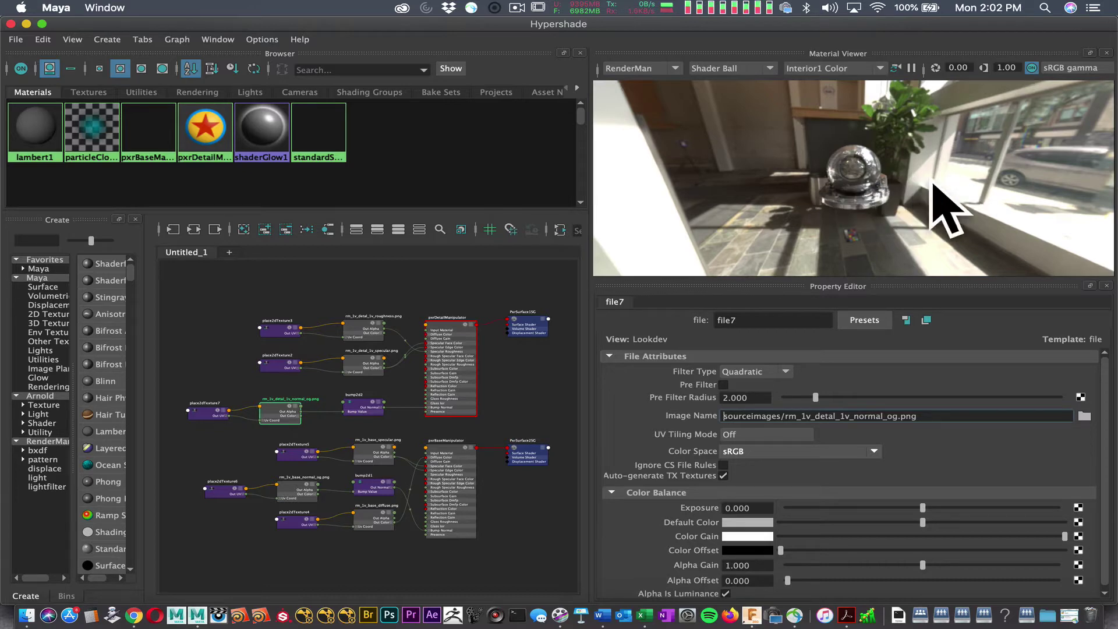
Step: Shorten the base specular texture's image path to sourceimages/rm_1v_base_specular.png
left_click(378, 453)
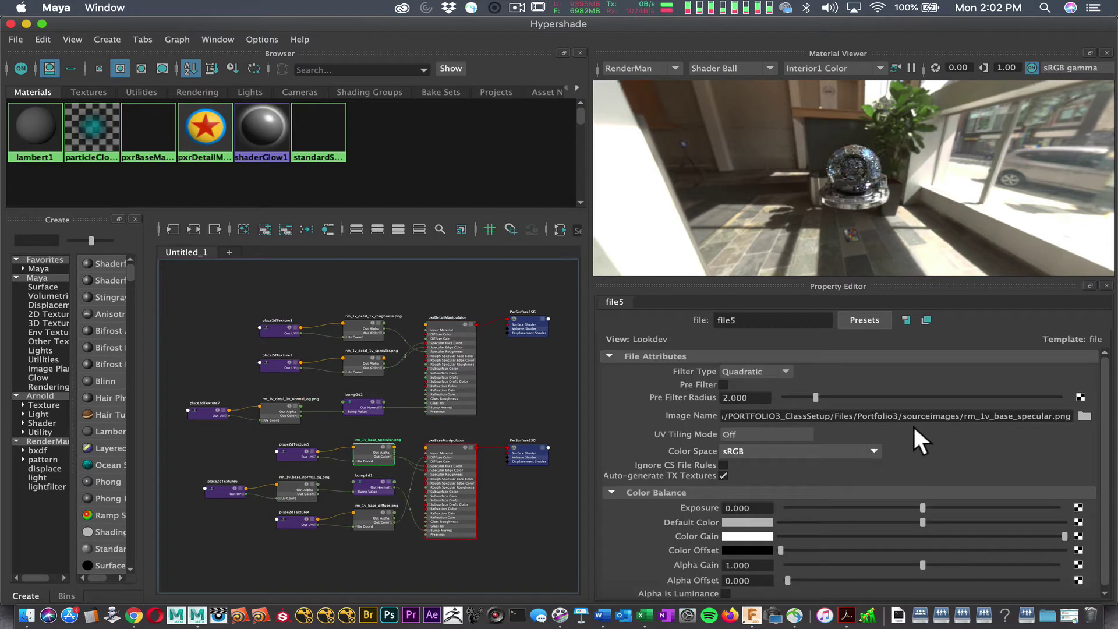
left_click_drag(902, 416, 887, 416)
left_click_drag(806, 417, 554, 419)
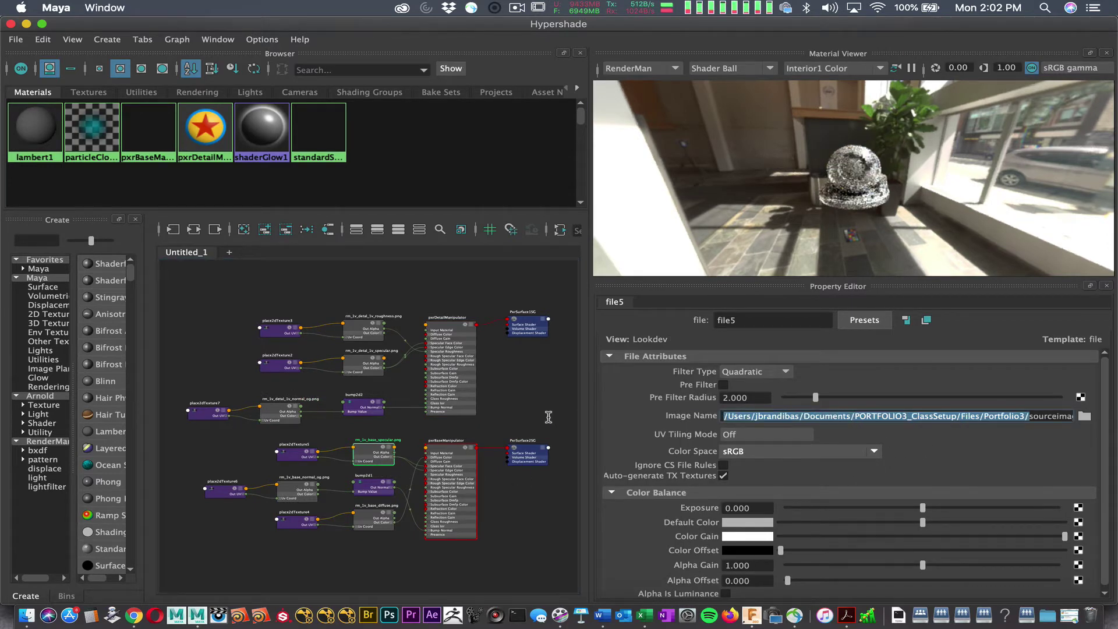
key("BackSpace")
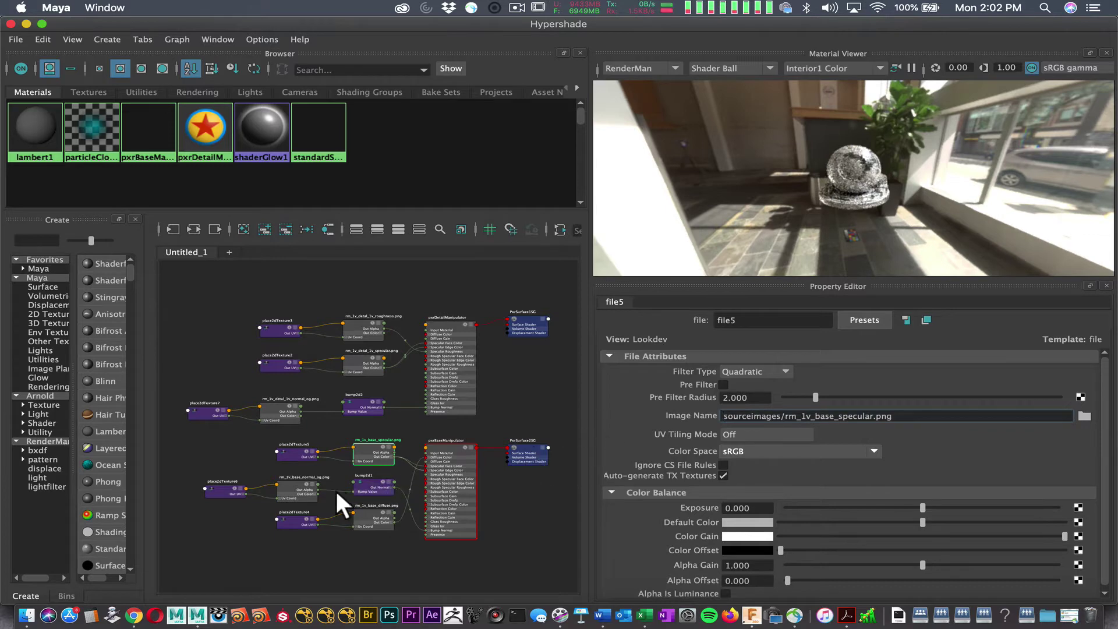
Step: Remove everything before sourceimages from the base normal map's image path, leaving sourceimages/rm_1v_base_normal_og.png
left_click(309, 494)
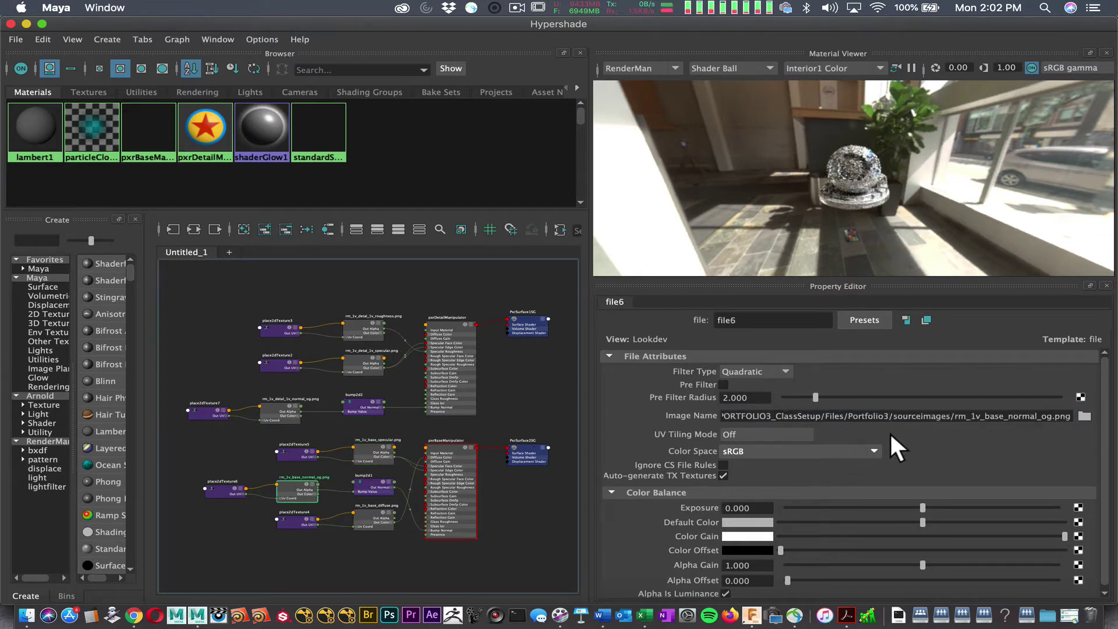
left_click_drag(892, 417, 627, 418)
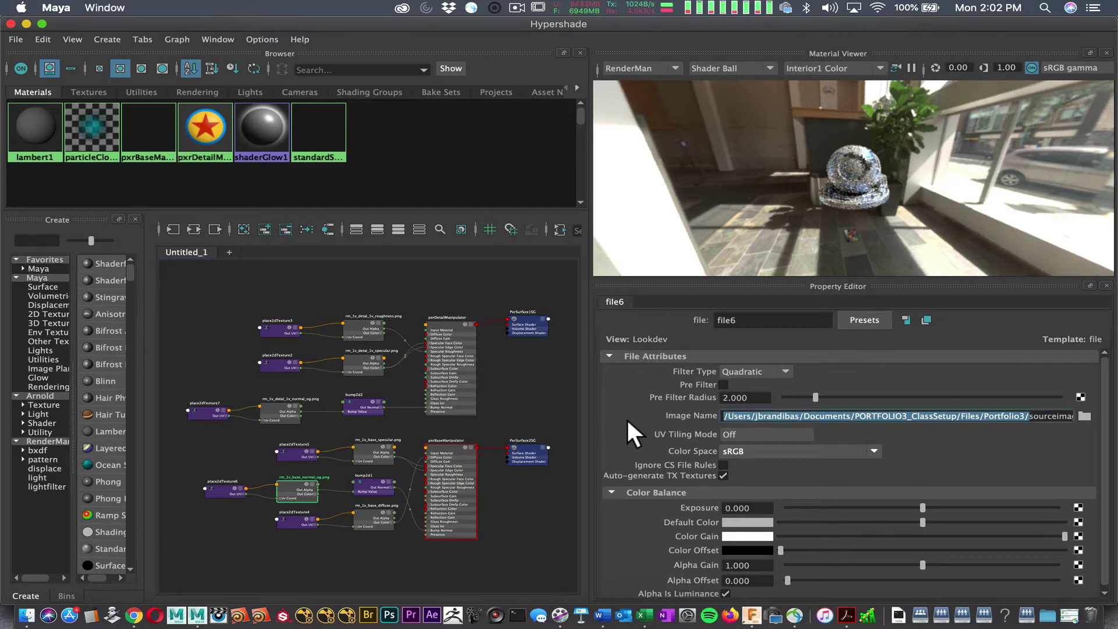
key("BackSpace")
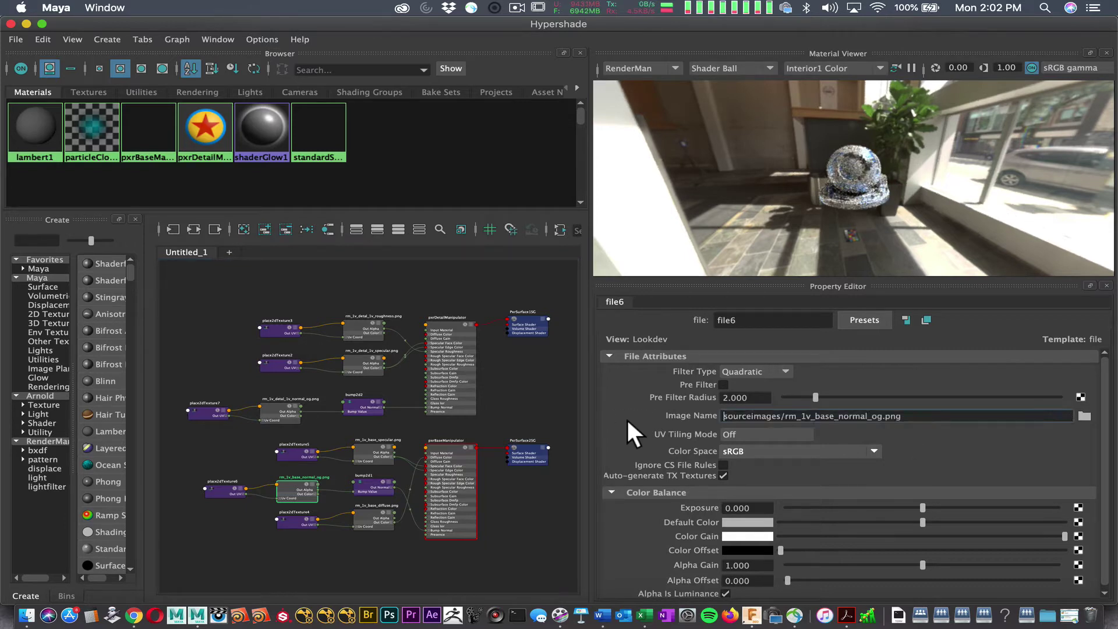
Step: Strip the absolute folder prefix from the base diffuse texture's image path, leaving sourceimages/rm_1v_base_diffuse.png
left_click(372, 517)
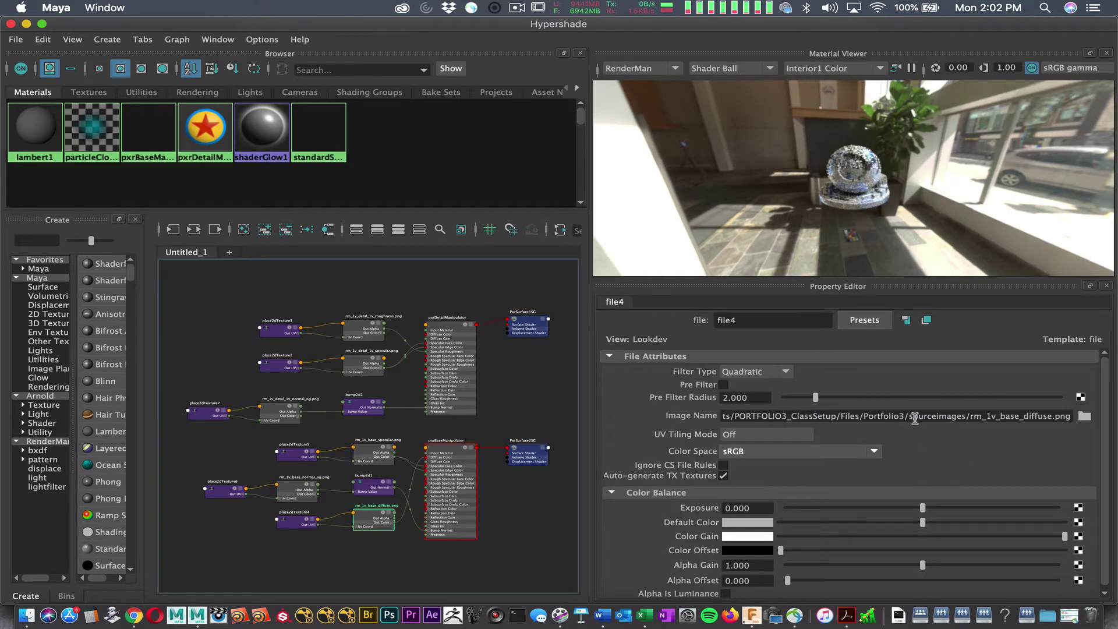
left_click_drag(907, 417, 586, 415)
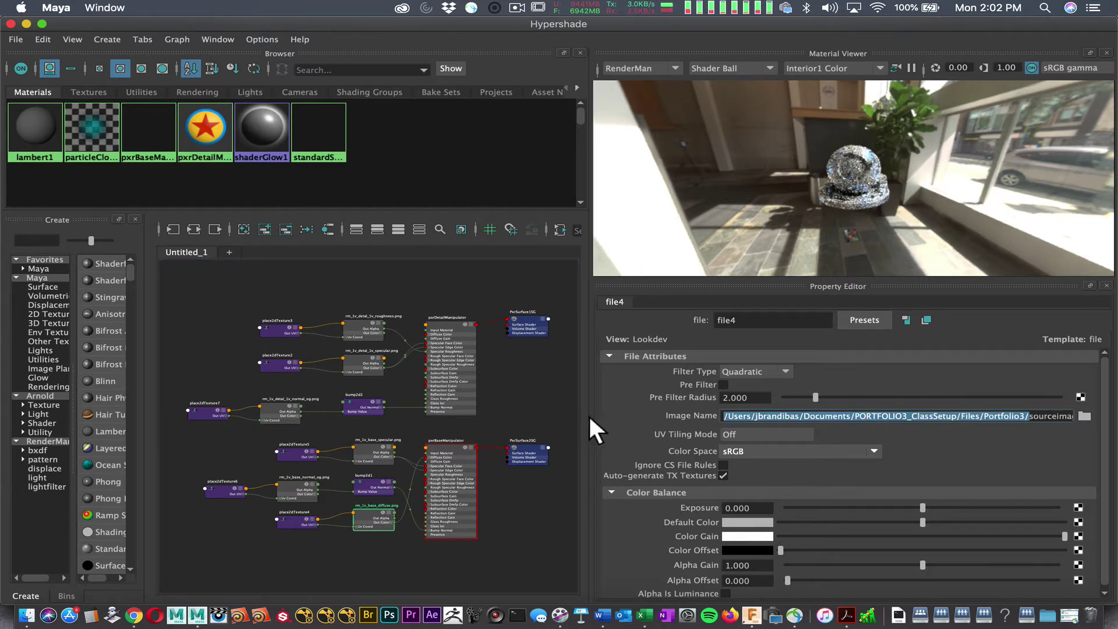
key("BackSpace")
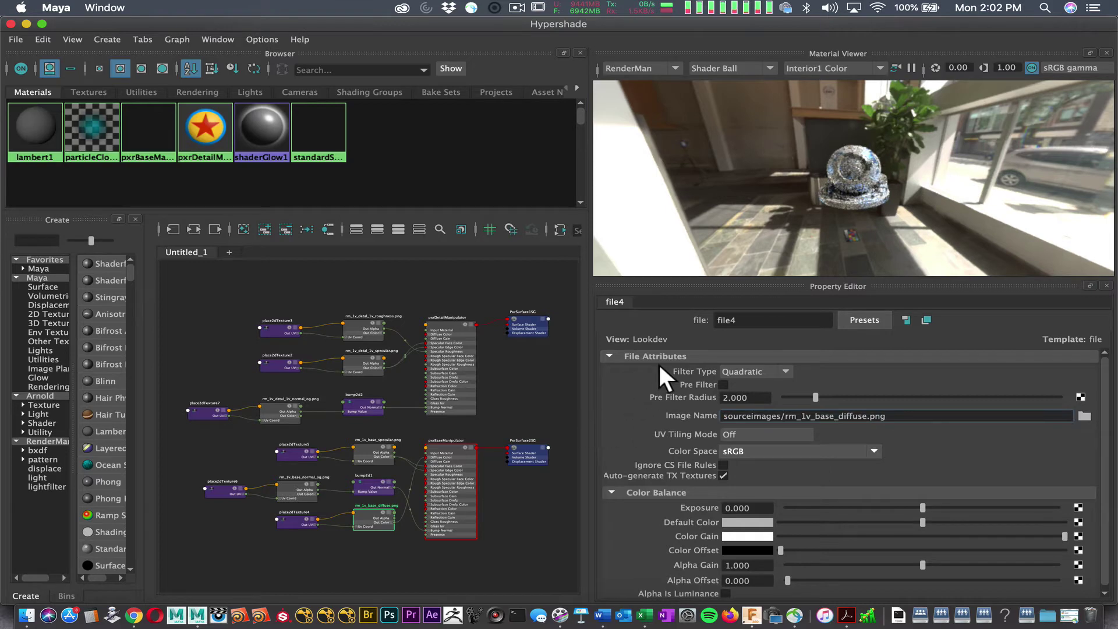
Step: Close the Hypershade and narrow the Outliner to enlarge the perspective viewport
left_click(372, 339)
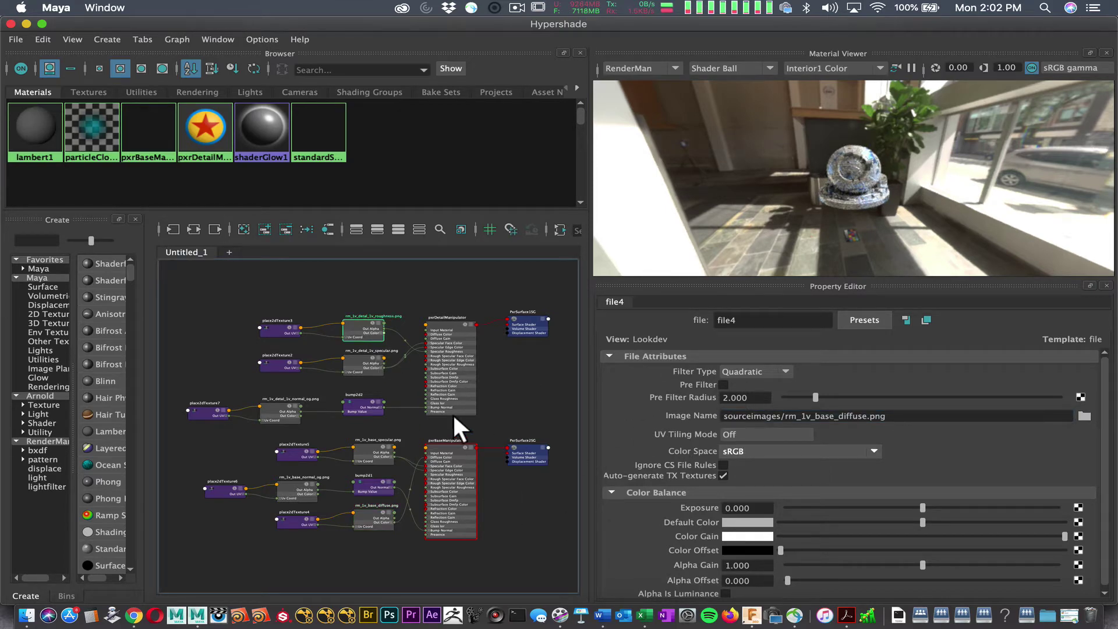
left_click(370, 369)
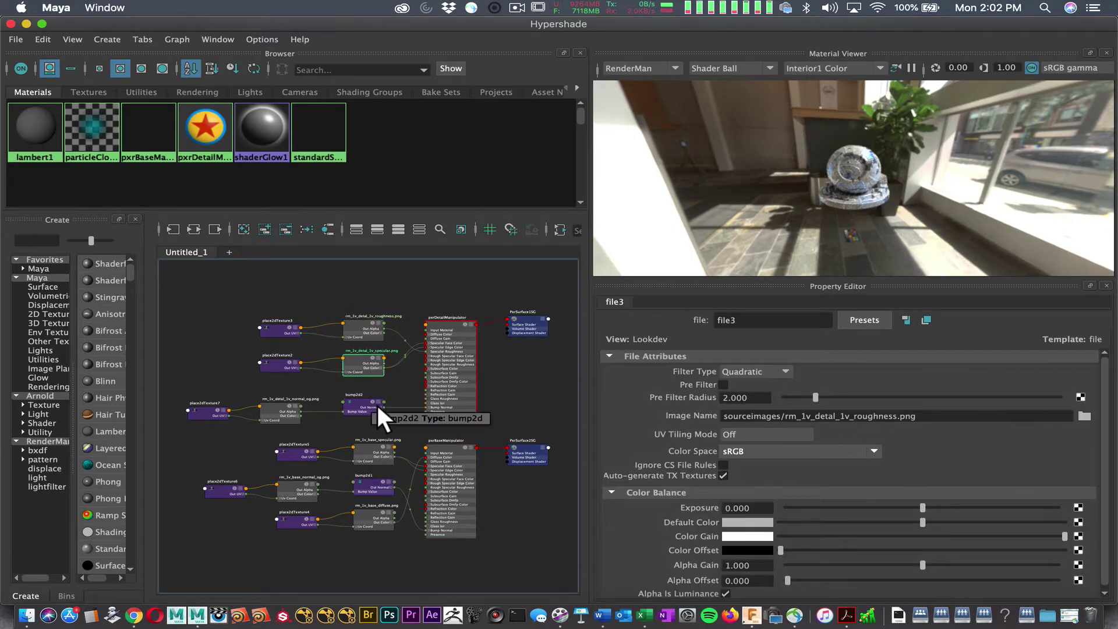
left_click(11, 24)
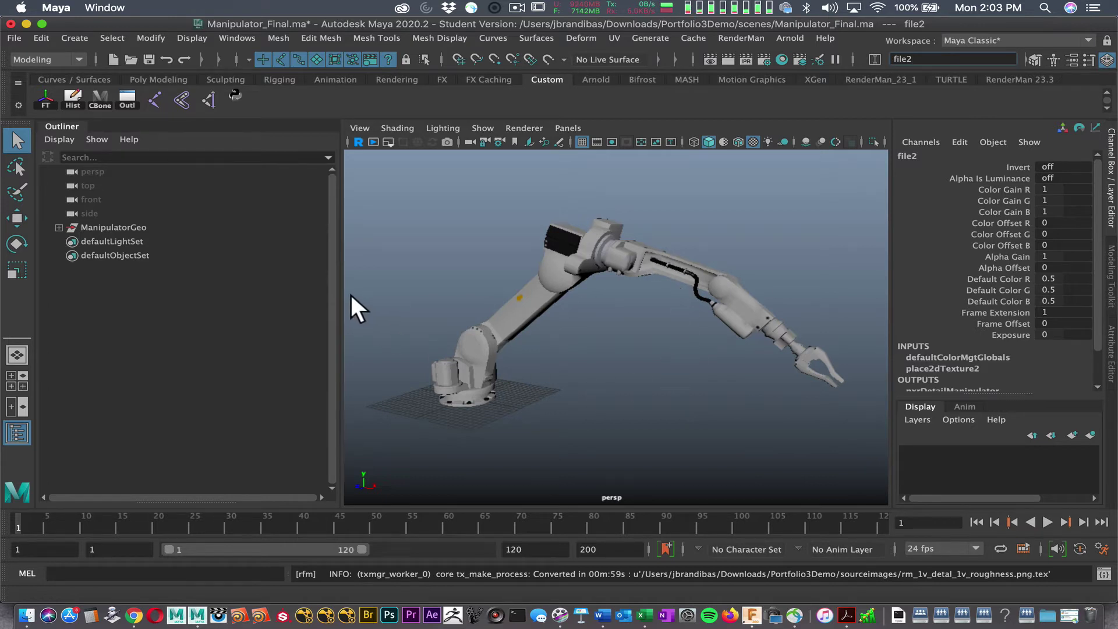
left_click_drag(342, 291, 239, 292)
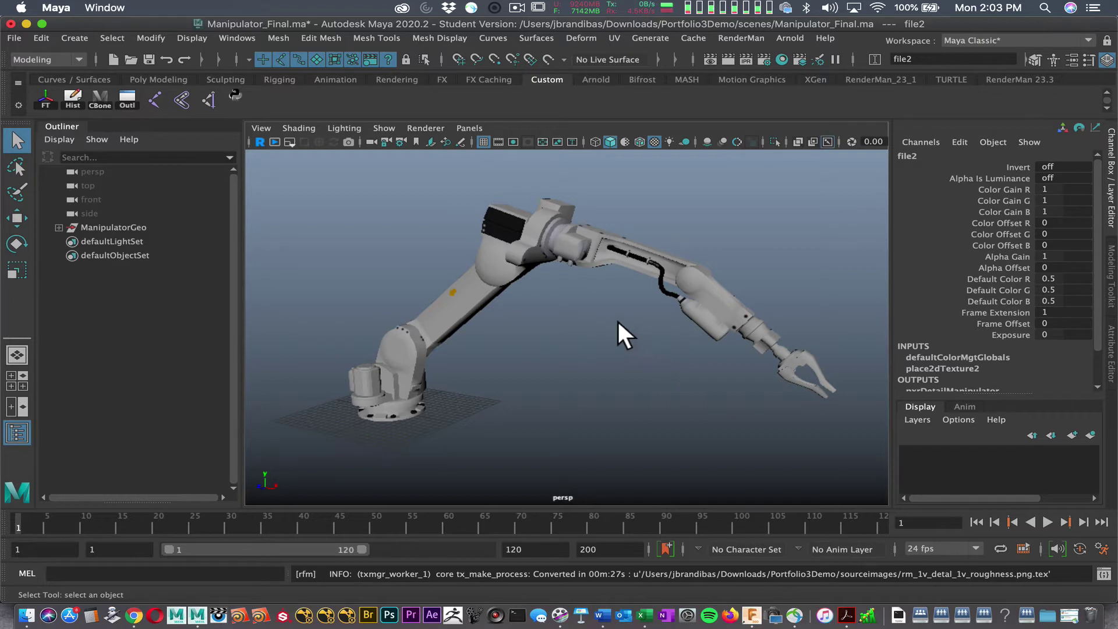
Step: Examine the manipulator's base, root and root motor by selecting each part in the perspective view
left_click_drag(620, 332, 637, 316, "alt")
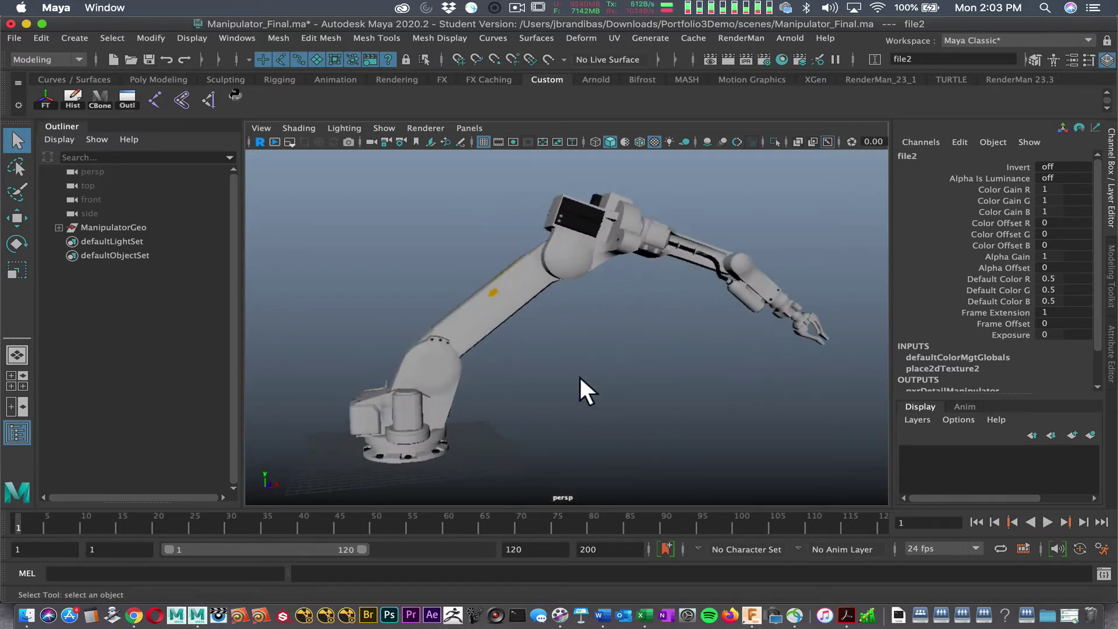
left_click(445, 456)
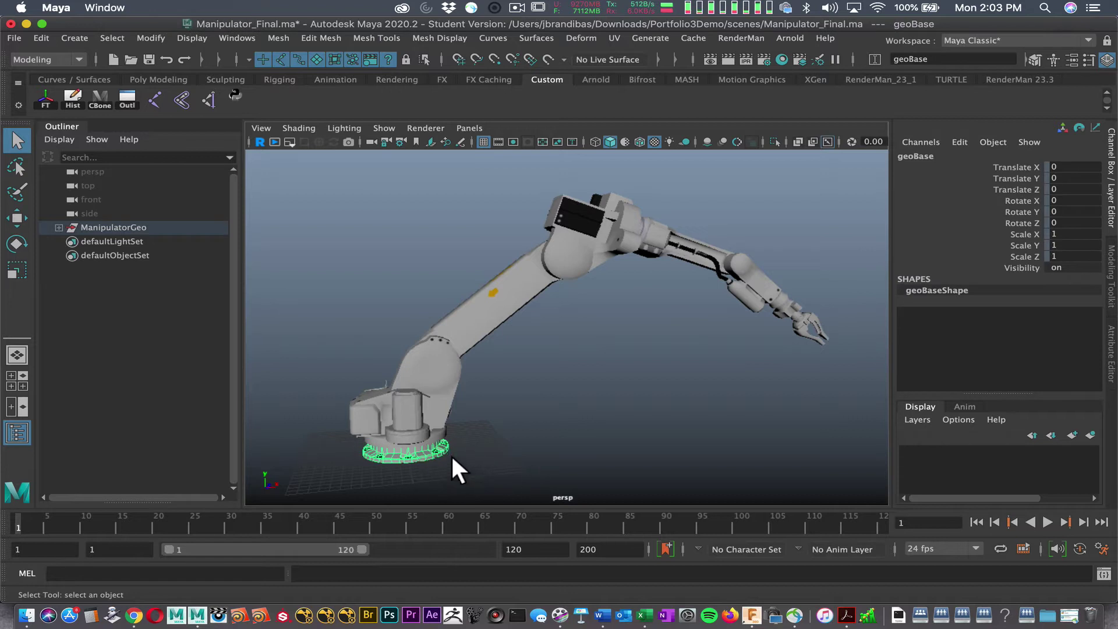
left_click(440, 437)
left_click_drag(508, 438, 683, 390, "alt")
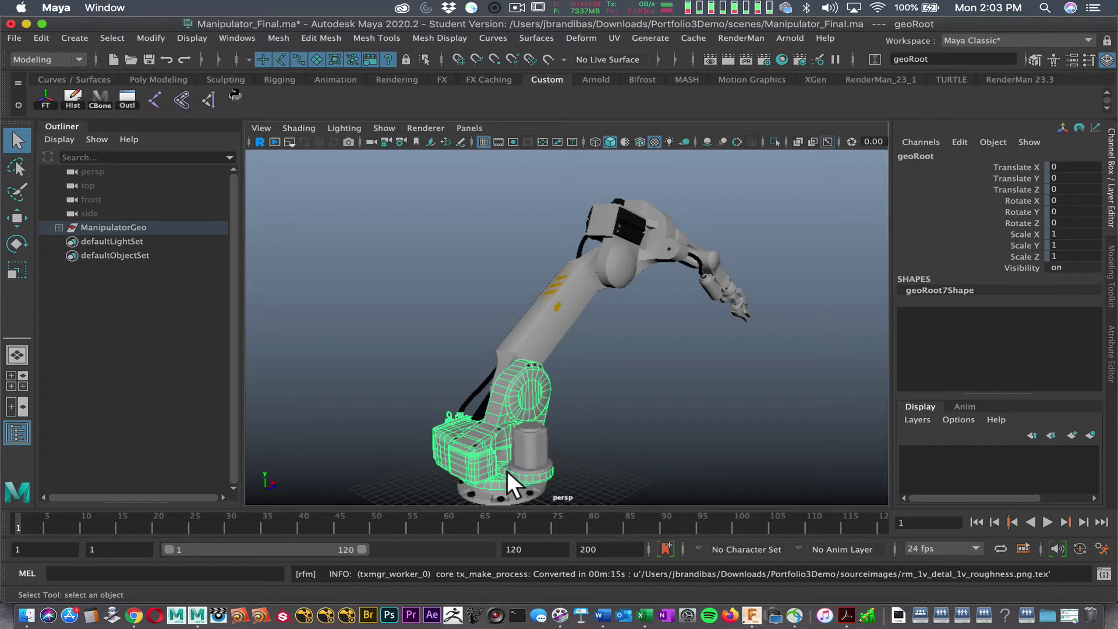
left_click(530, 463)
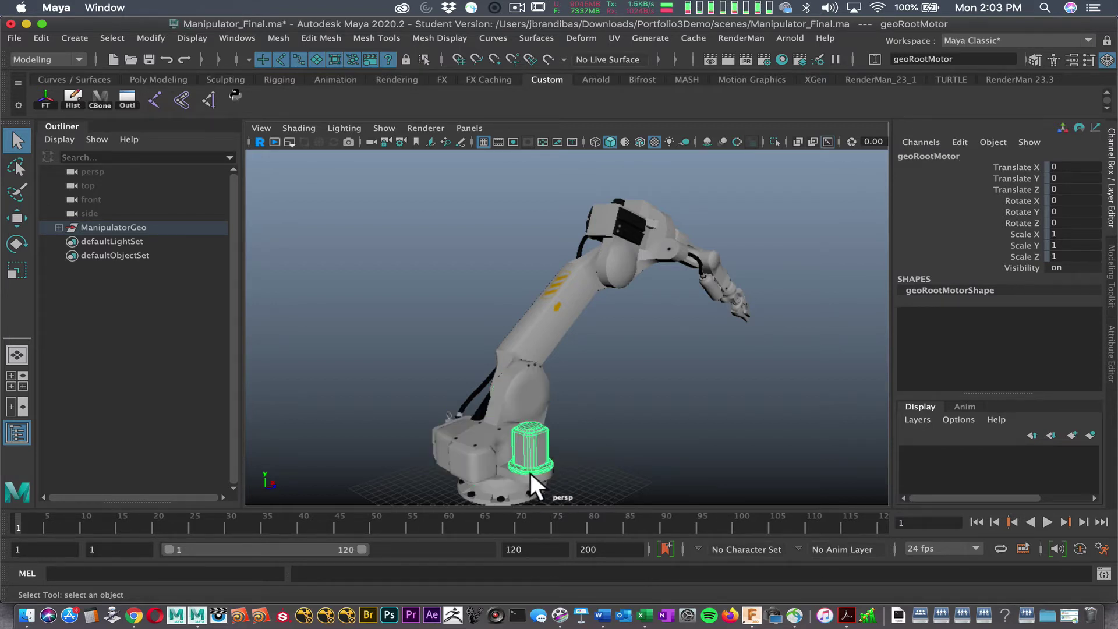
left_click(488, 470)
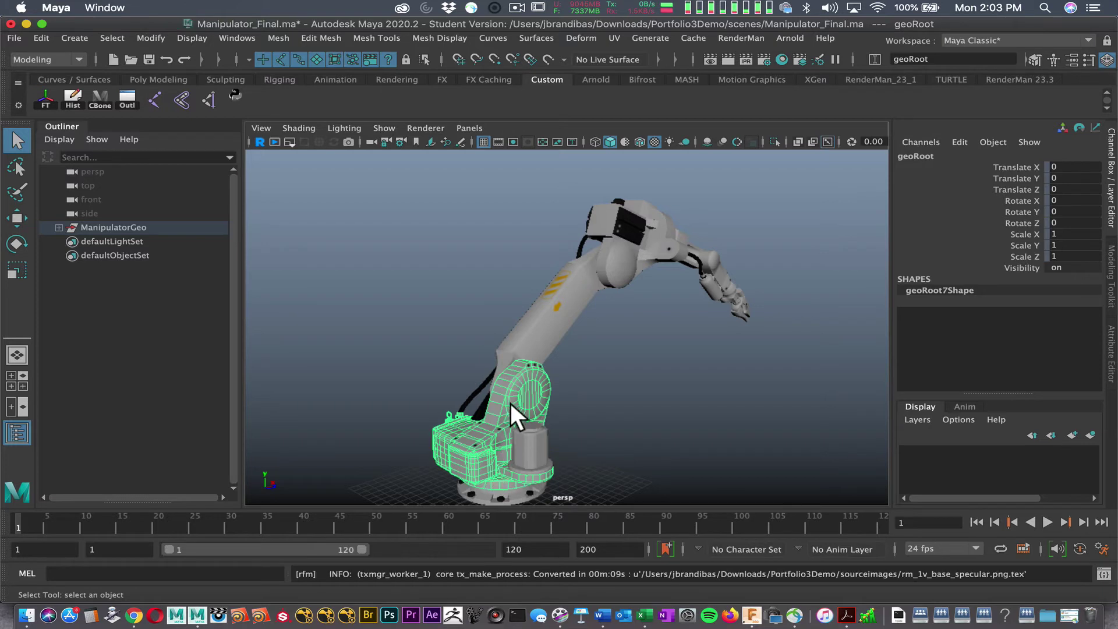
left_click(538, 463)
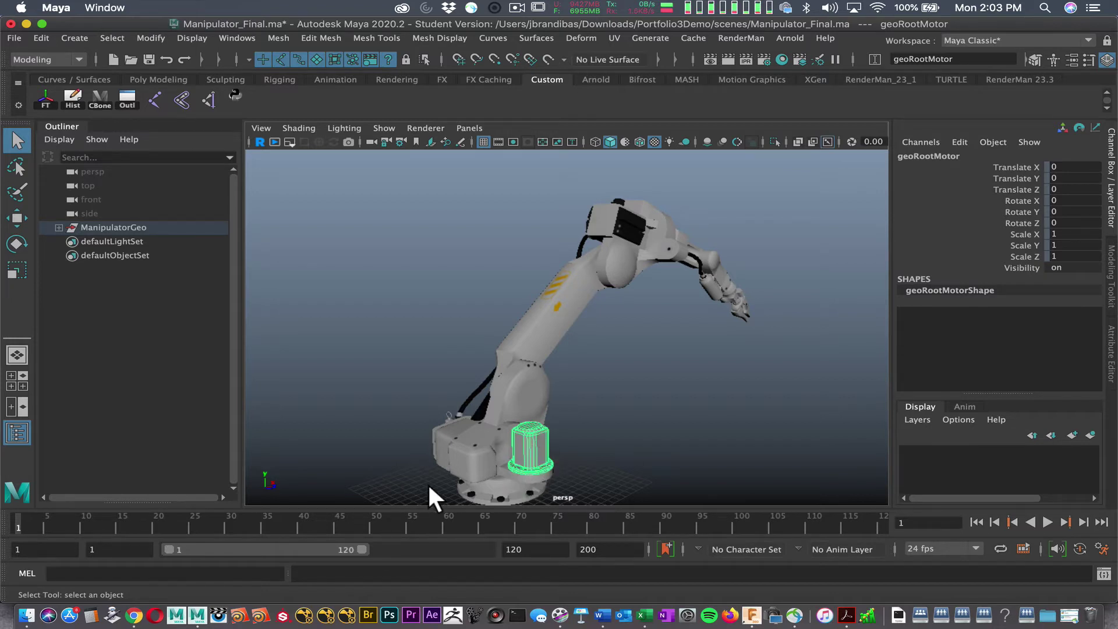
left_click(495, 447)
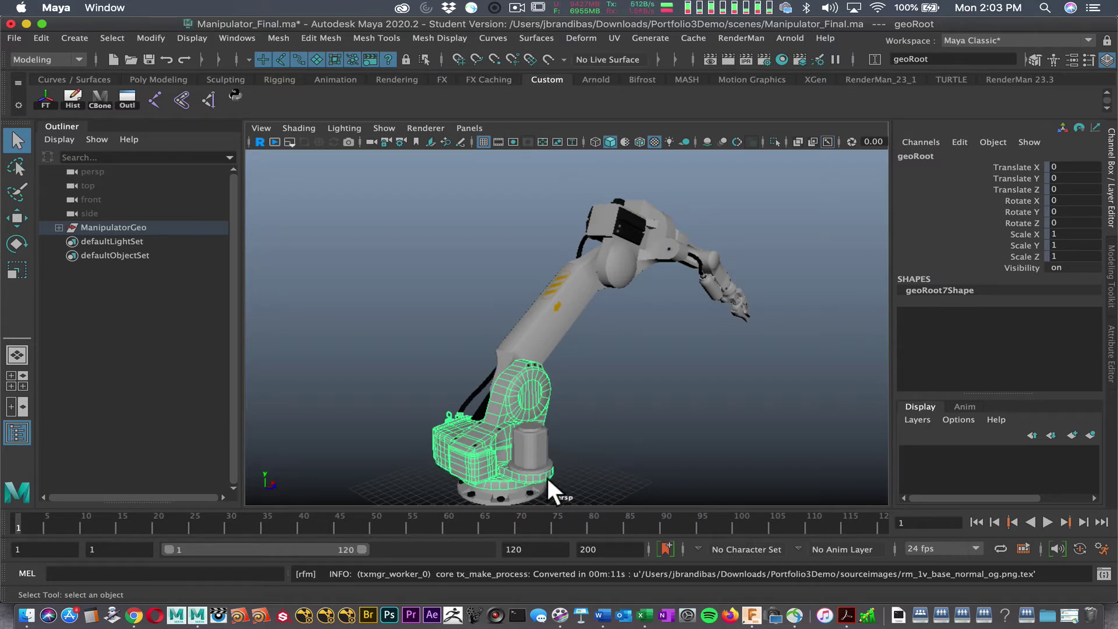
left_click_drag(674, 380, 586, 387, "alt")
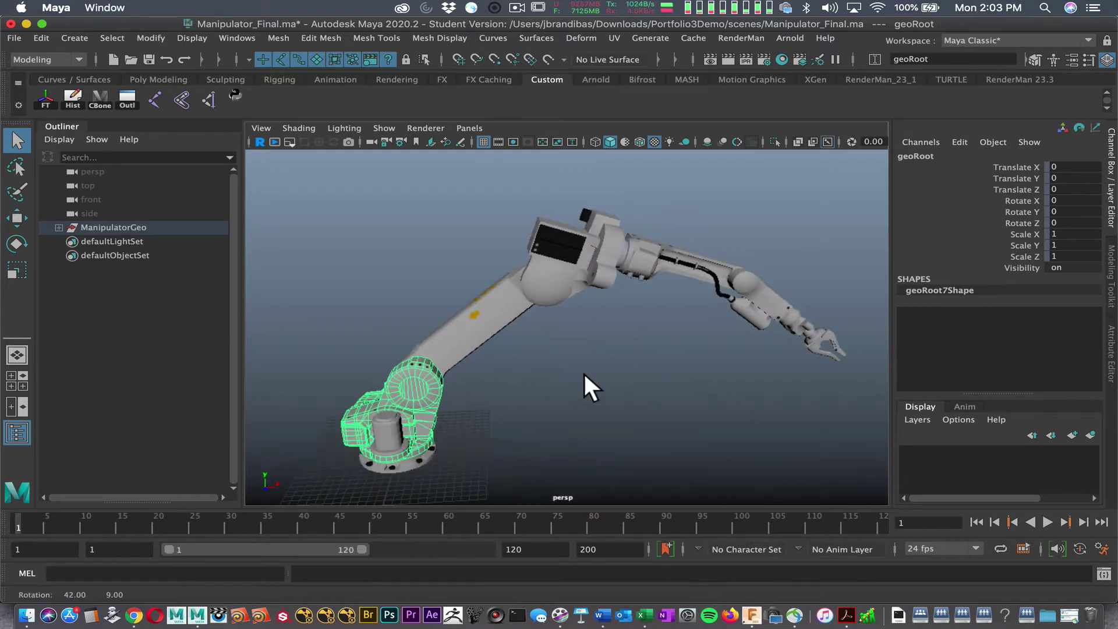
Step: Inspect the lower arm and the small lower hose from both sides of the manipulator
left_click(480, 344)
left_click_drag(511, 376, 561, 355, "alt")
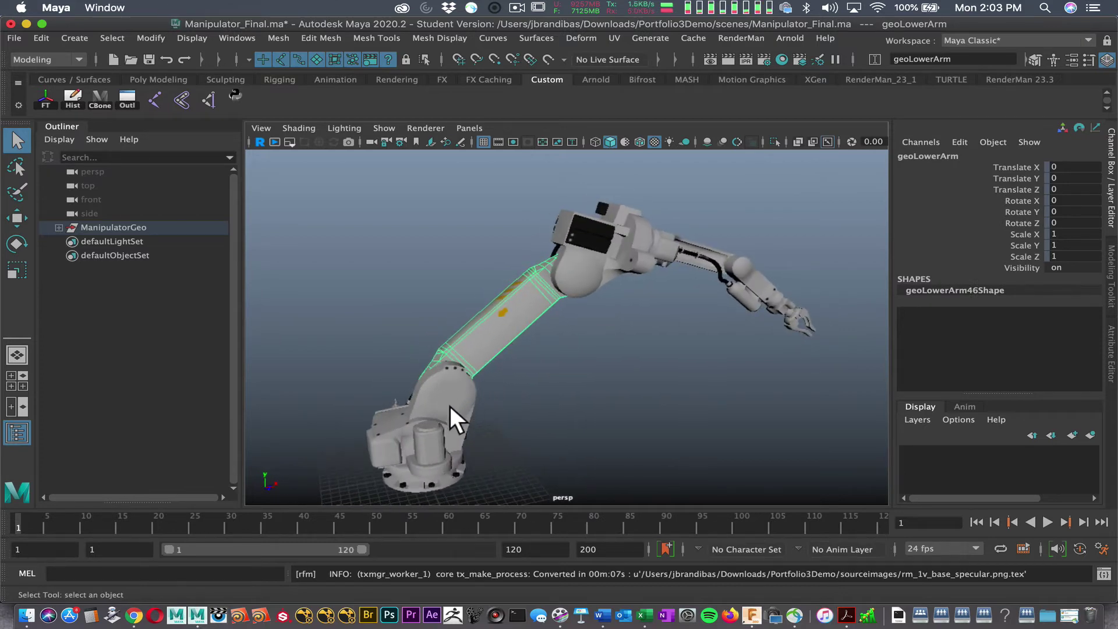
left_click_drag(489, 408, 746, 375, "alt")
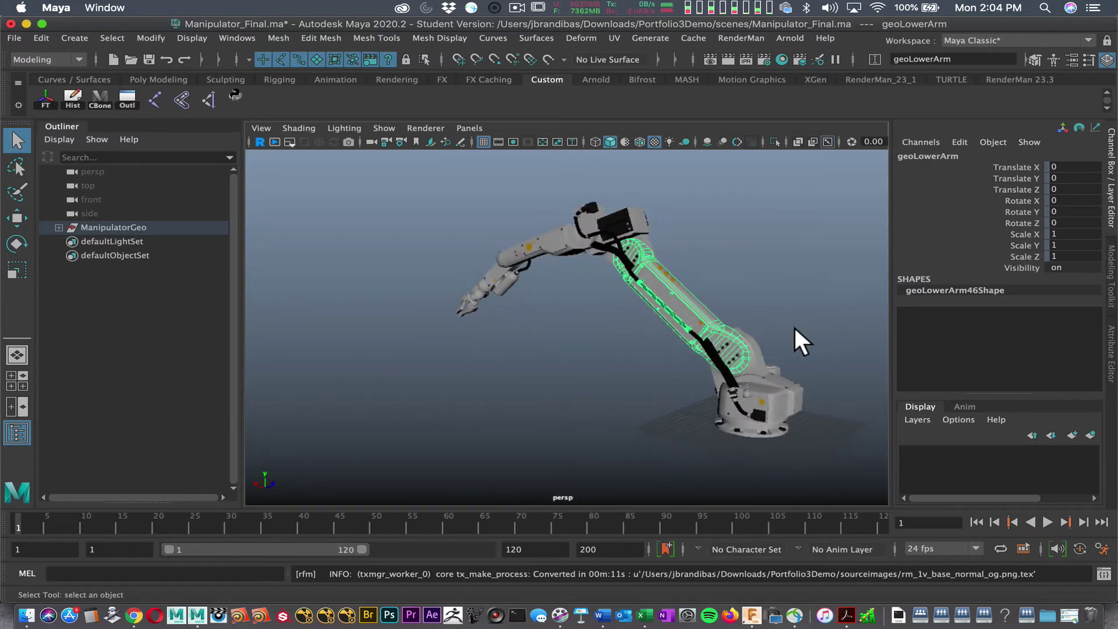
left_click_drag(795, 327, 717, 378, "alt")
left_click(717, 379)
left_click(718, 422)
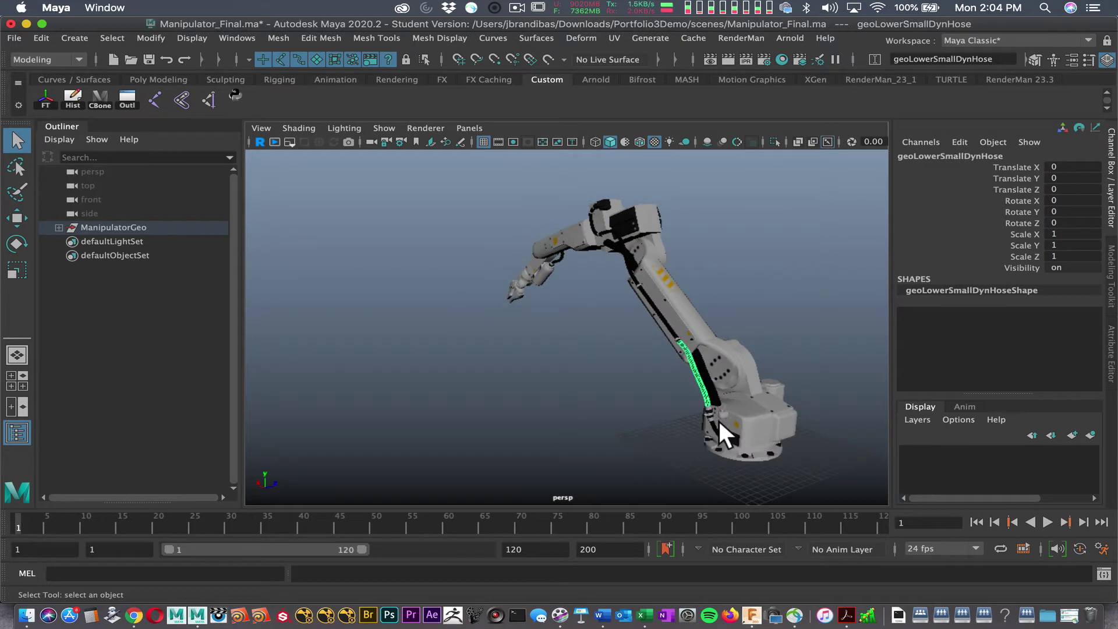
left_click_drag(719, 422, 662, 352, "alt")
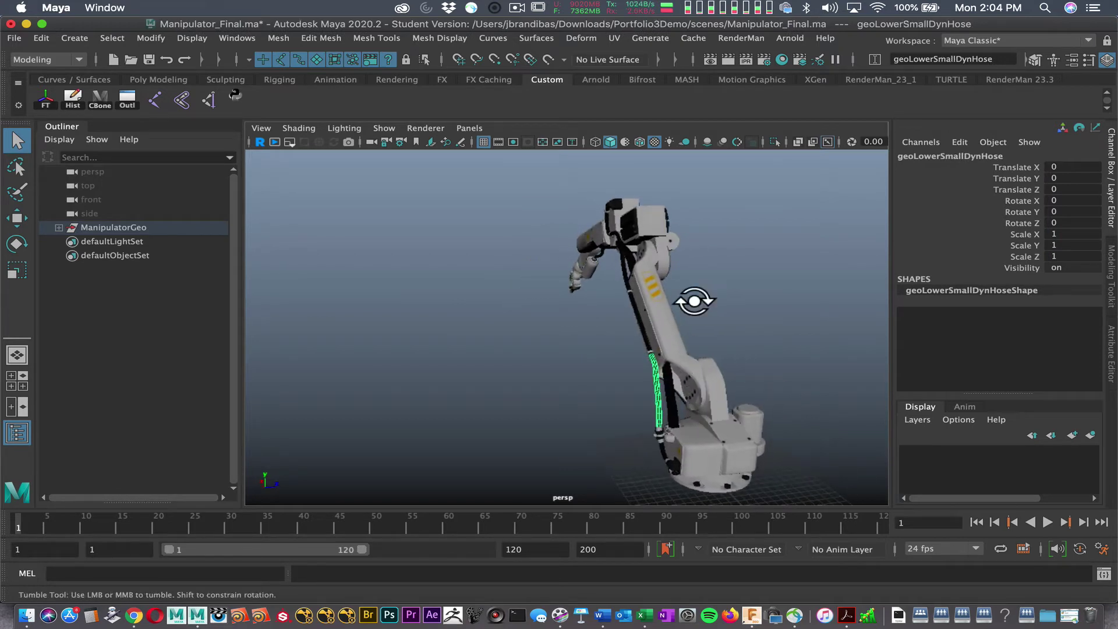
left_click_drag(694, 299, 566, 315, "alt")
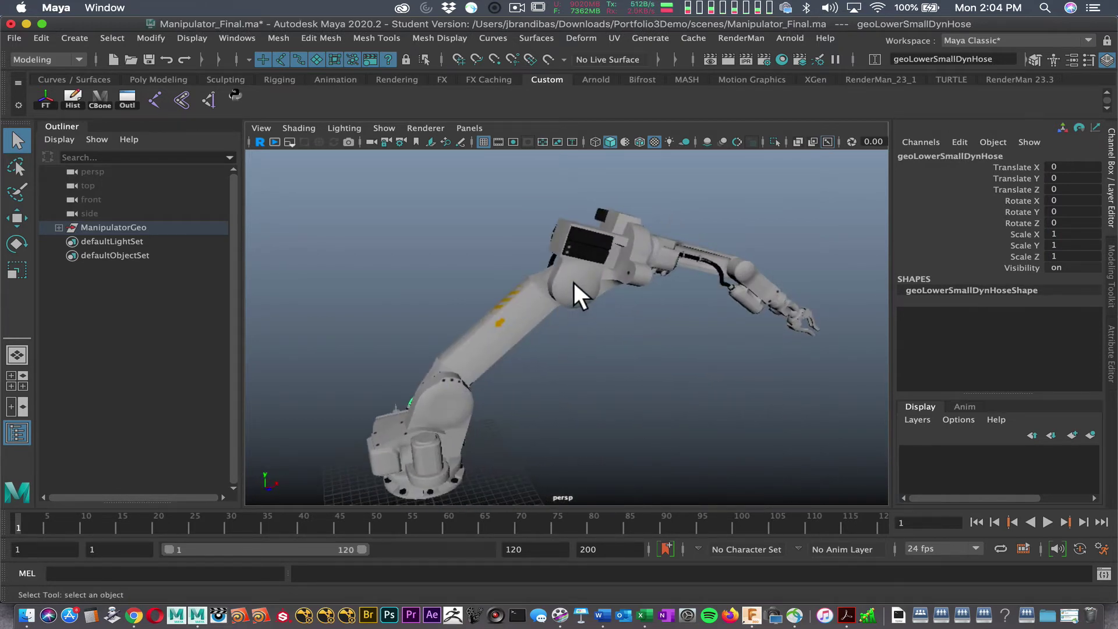
Step: Select the elbow geometry and inspect how it joins the lower arm
left_click(641, 271)
left_click_drag(631, 325, 607, 301, "alt")
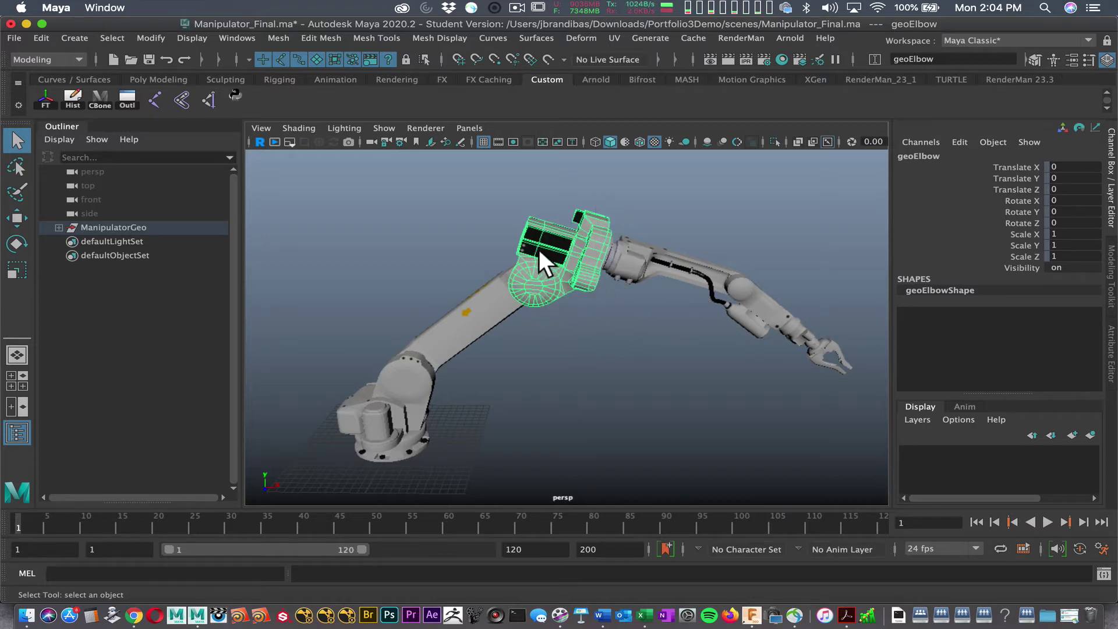
left_click_drag(540, 321, 689, 327, "alt")
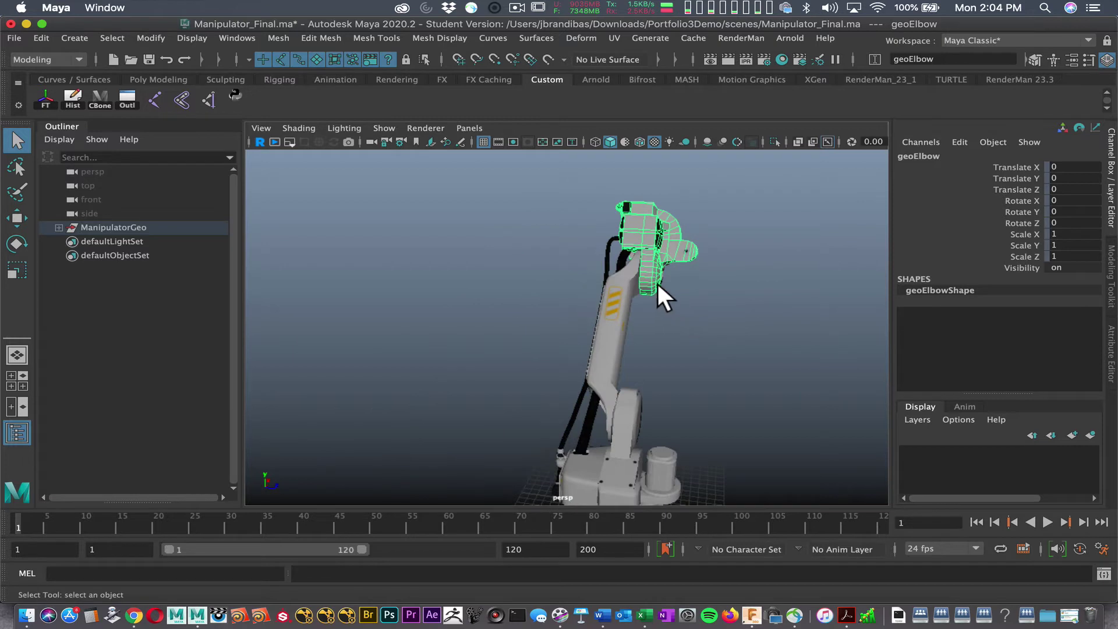
left_click_drag(656, 285, 524, 303, "alt")
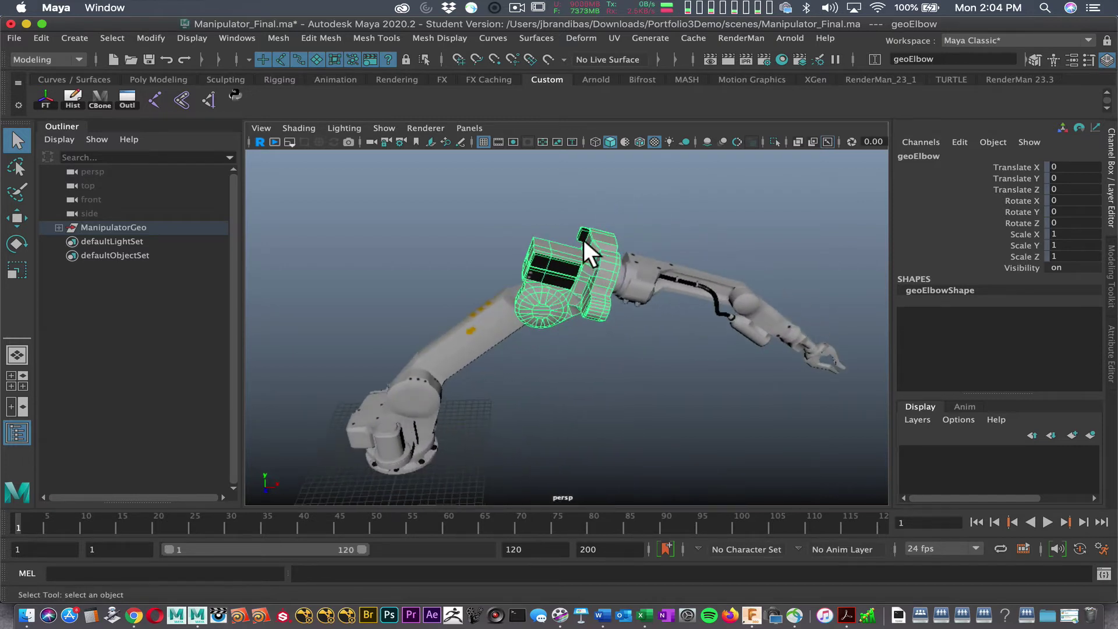
Step: Inspect the mid arm, upper arm and wrist geometry by selecting each part in turn
left_click_drag(589, 270, 555, 280, "alt")
left_click(555, 280)
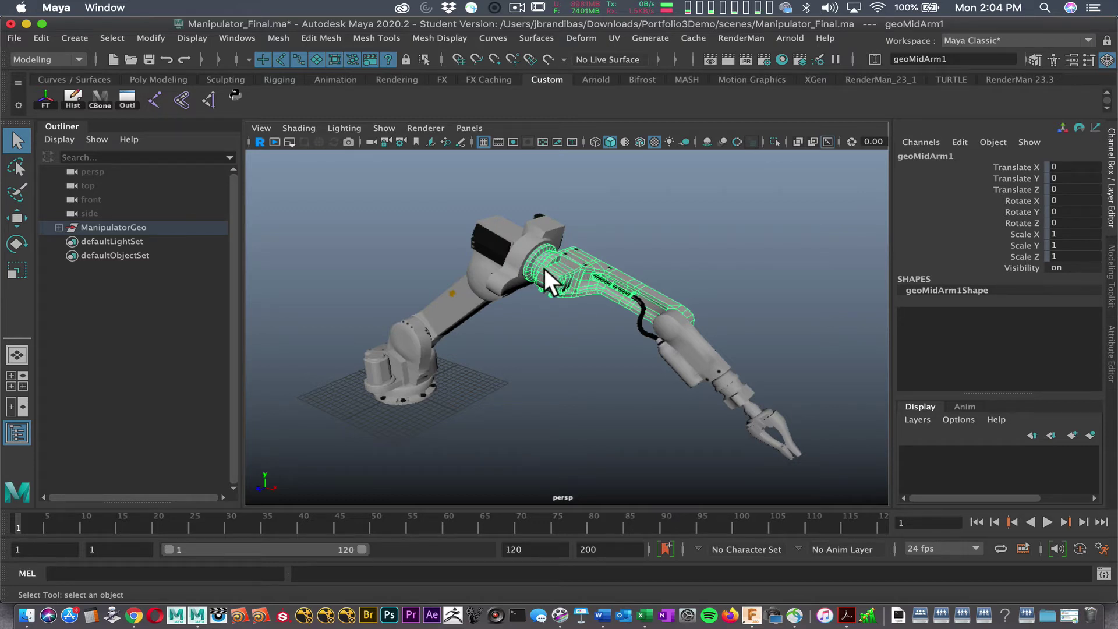
left_click_drag(609, 341, 670, 318, "alt")
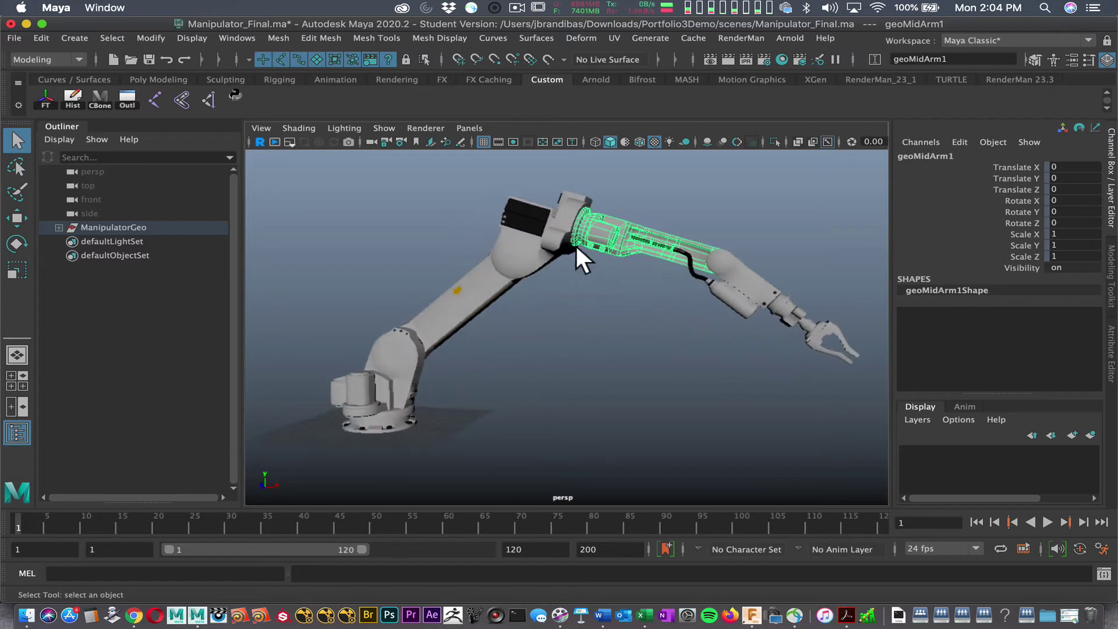
left_click(730, 268)
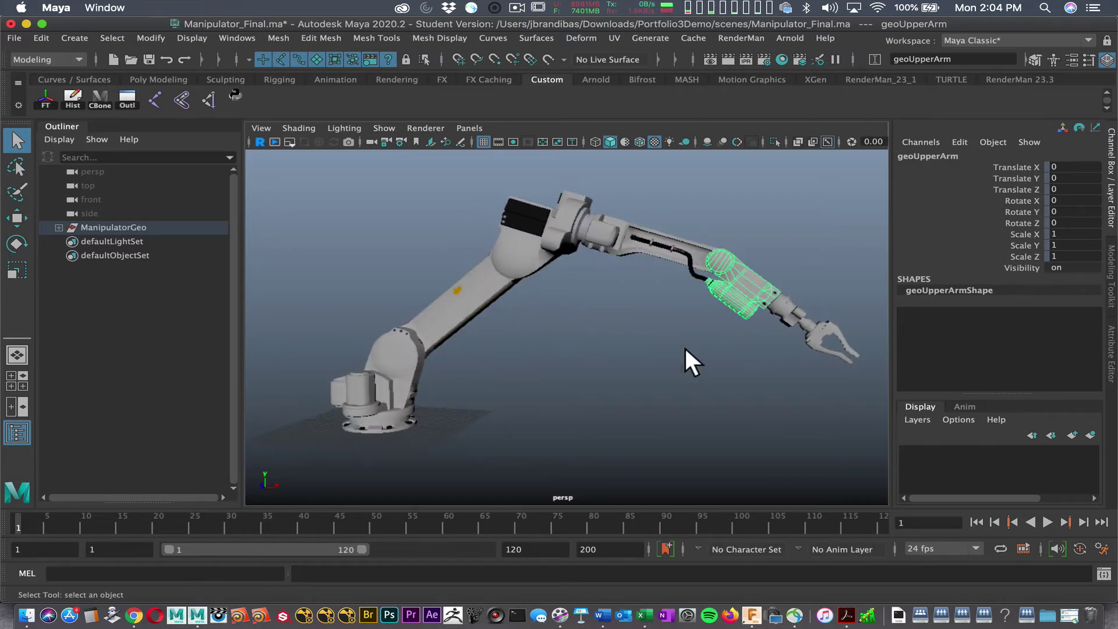
left_click(785, 308)
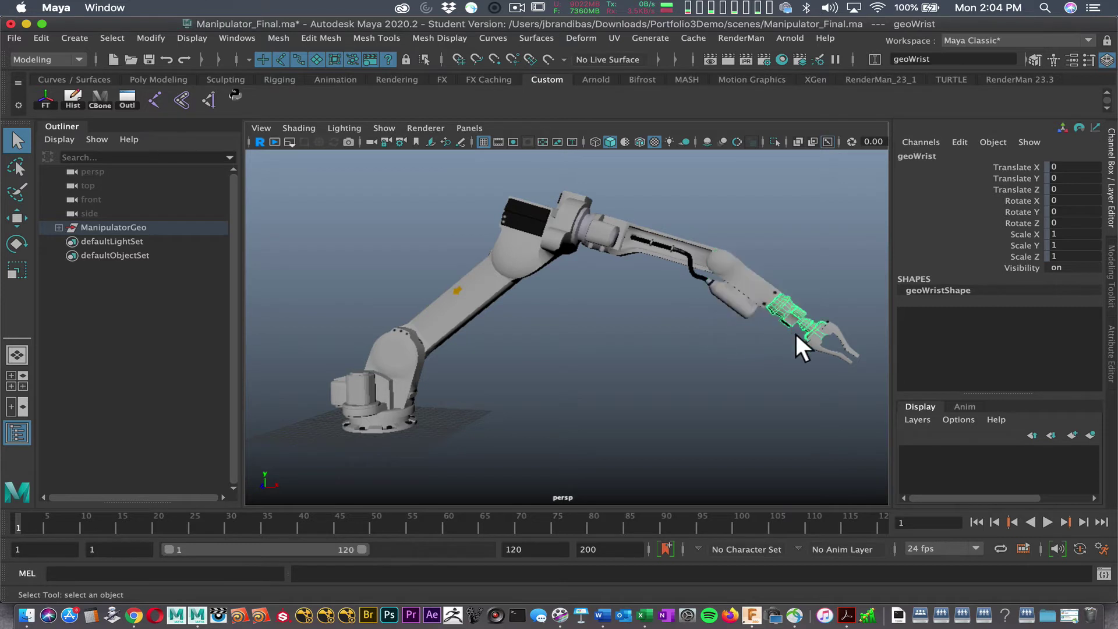
left_click_drag(786, 310, 632, 362, "alt")
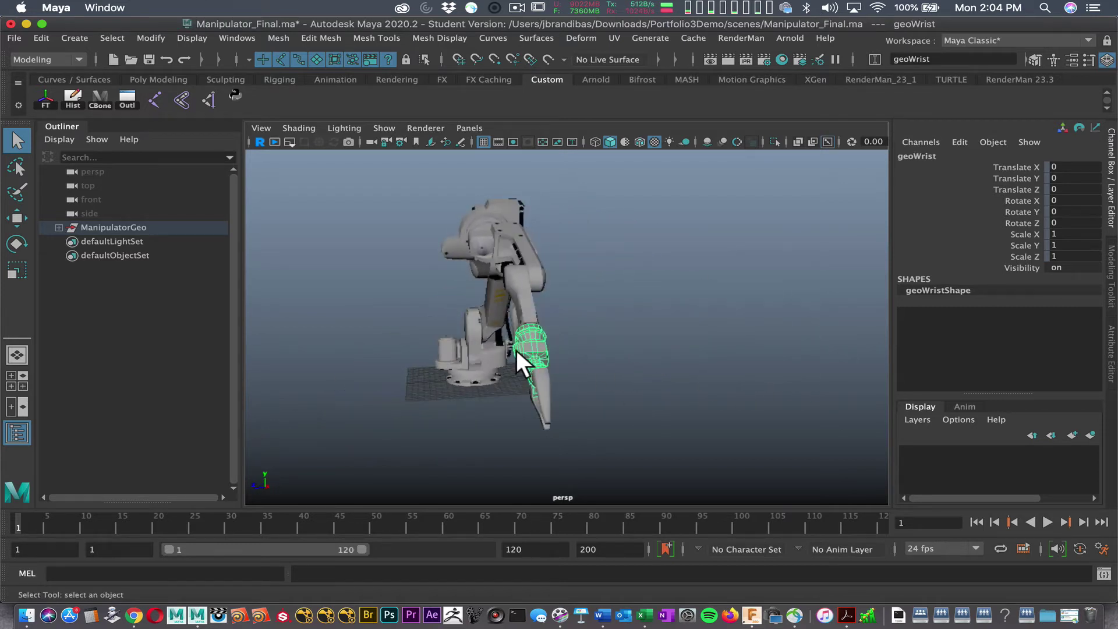
left_click_drag(490, 372, 714, 310, "alt")
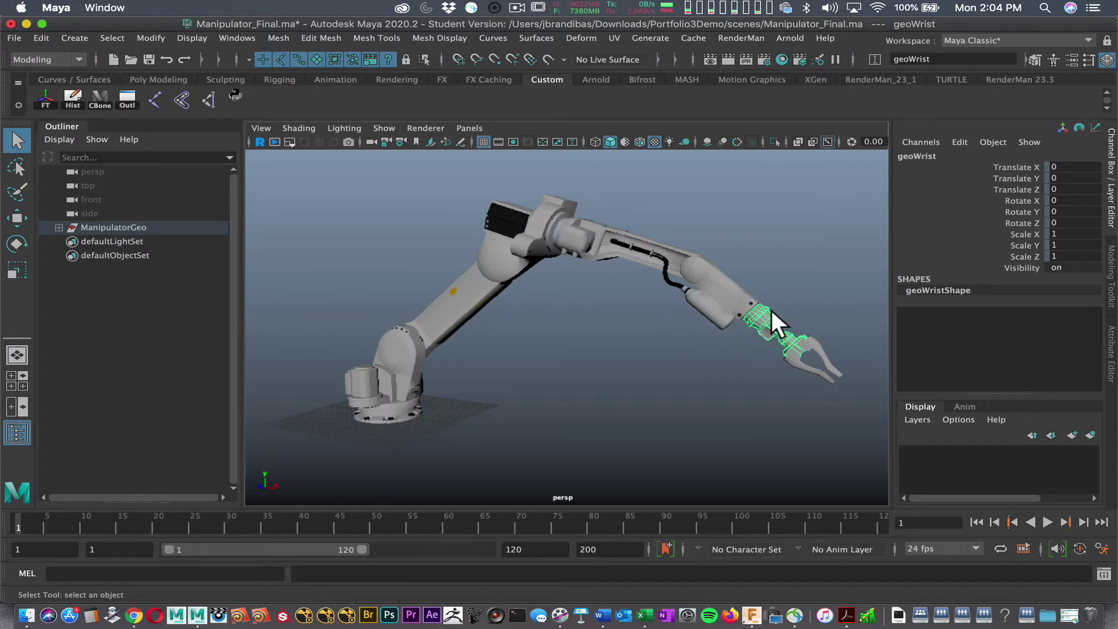
Step: Select each of the two gripper fingers at the end of the wrist to inspect them
mouse_move(770, 356)
left_mouse_down("alt")
mouse_move(719, 382)
mouse_move(785, 358)
left_mouse_up("alt")
left_click(777, 360)
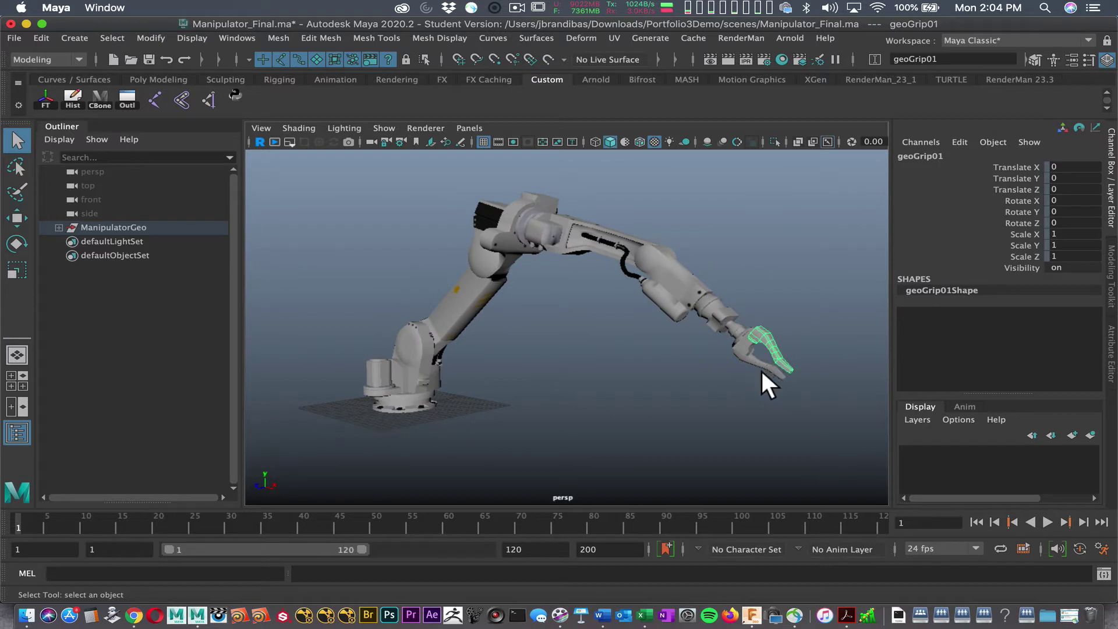
left_click(761, 368)
left_click_drag(707, 387, 712, 417, "alt")
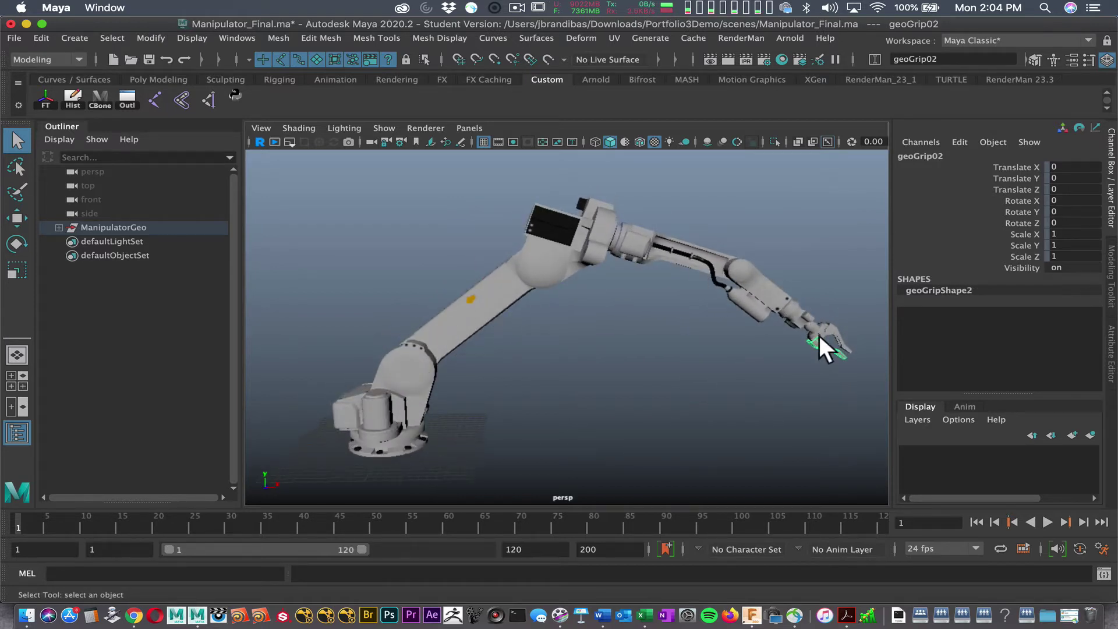
left_click_drag(727, 379, 636, 383, "alt")
Step: Maximise the top orthographic view and examine the manipulator's wireframe along the arm from the base to the mid arm
key("space")
key("space")
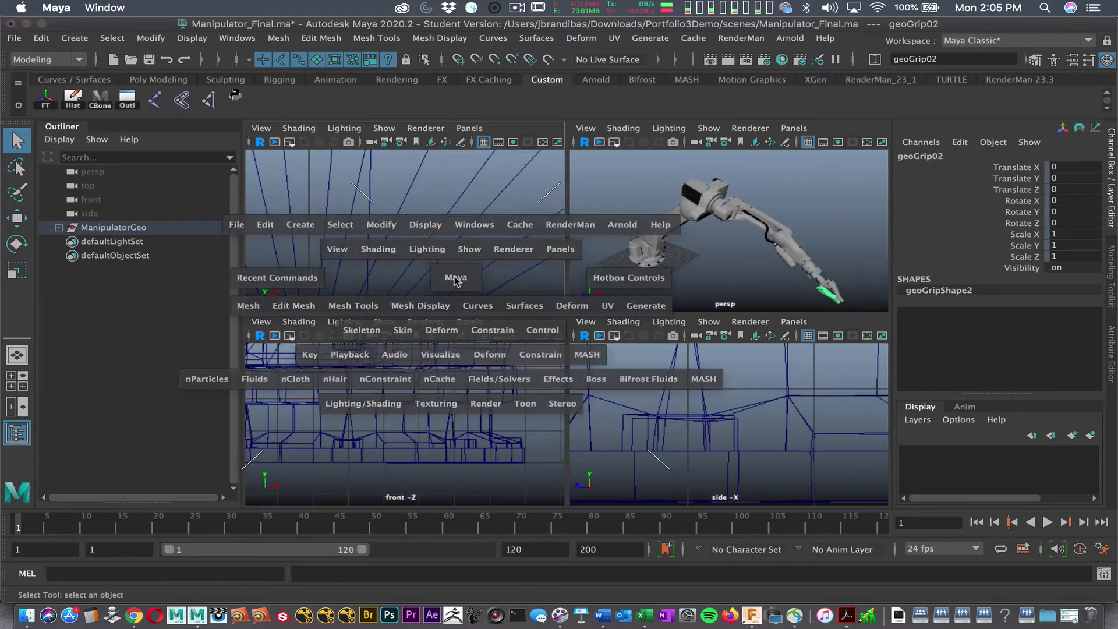
key("space")
scroll(557, 392, "down", 5)
middle_click_drag(350, 229, 444, 240, "alt")
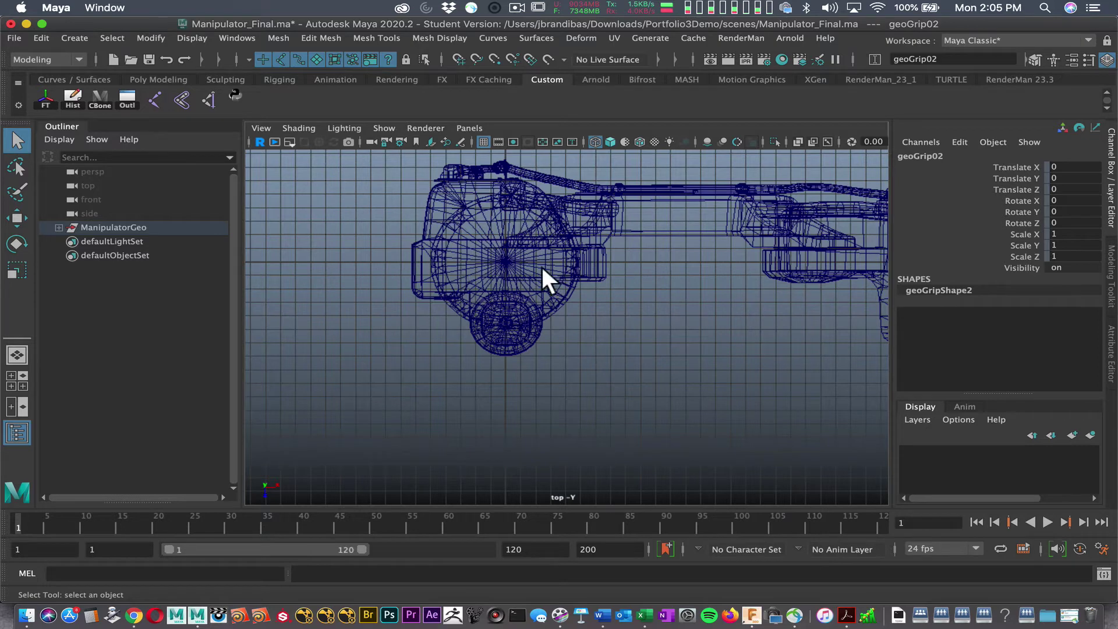
middle_click_drag(638, 270, 371, 280, "alt")
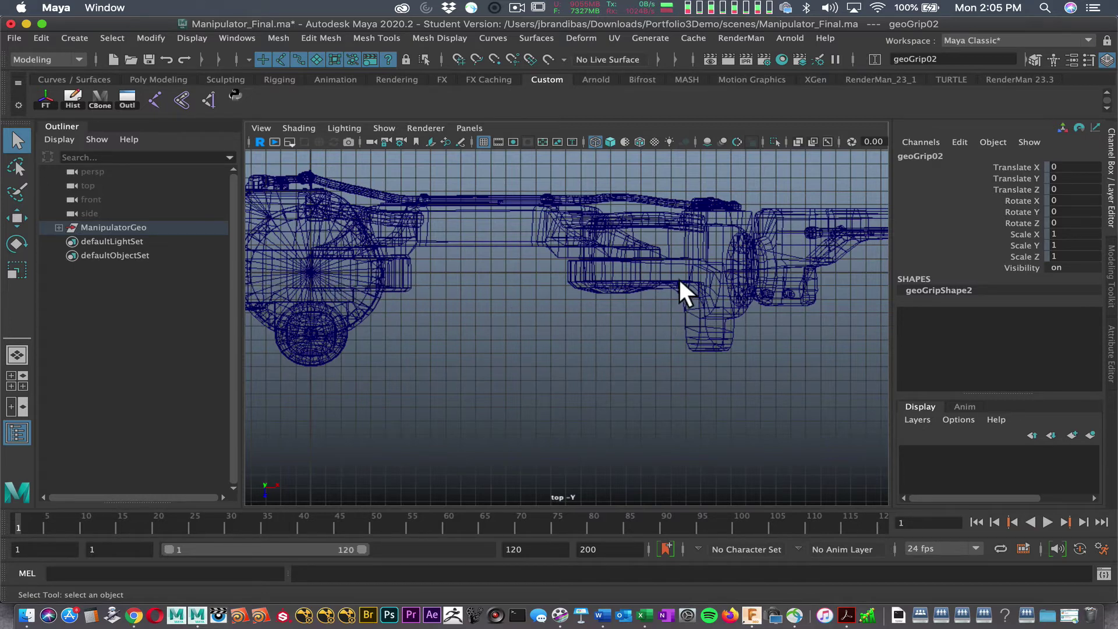
middle_click_drag(679, 278, 484, 277, "alt")
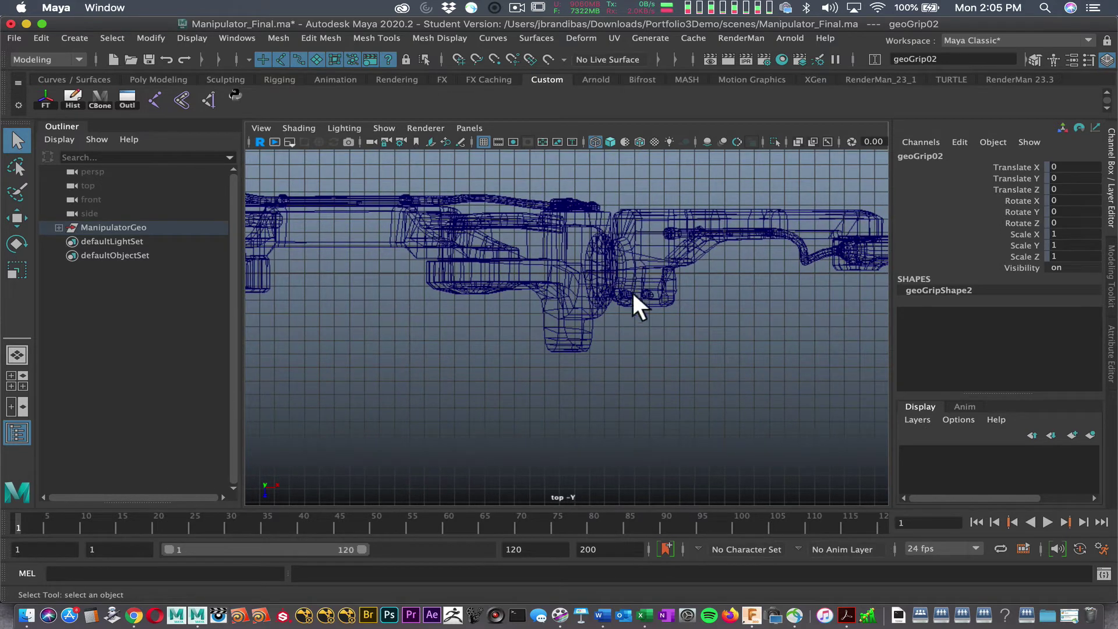
Step: Examine the manipulator's wireframe in the top view from the mid arm along to the gripper fingers and back
middle_click_drag(625, 277, 424, 309, "alt")
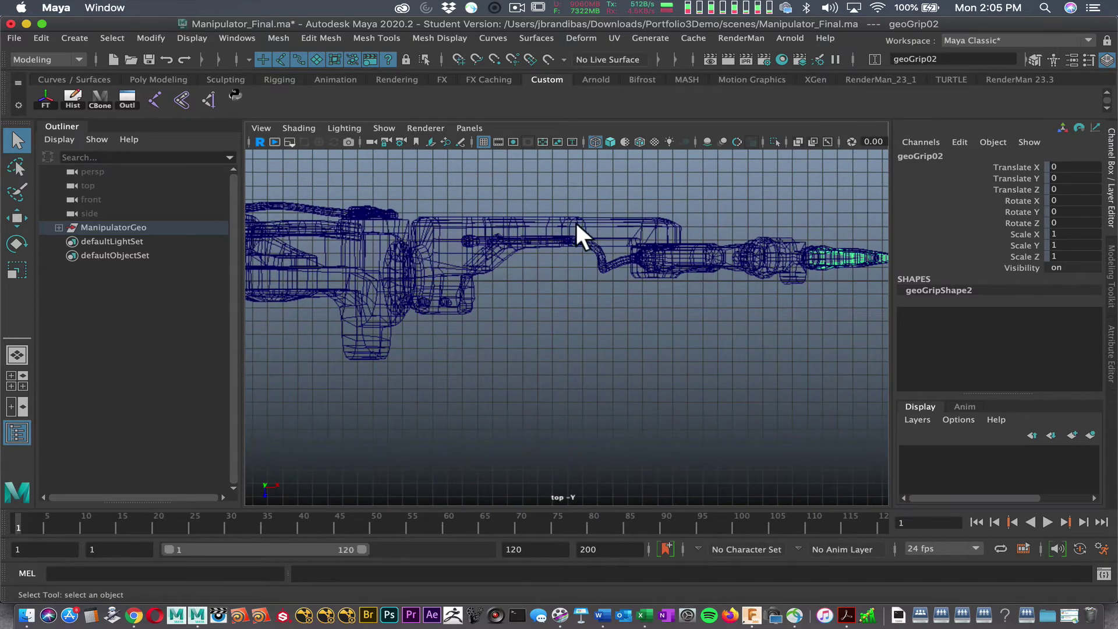
middle_click_drag(669, 294, 539, 278, "alt")
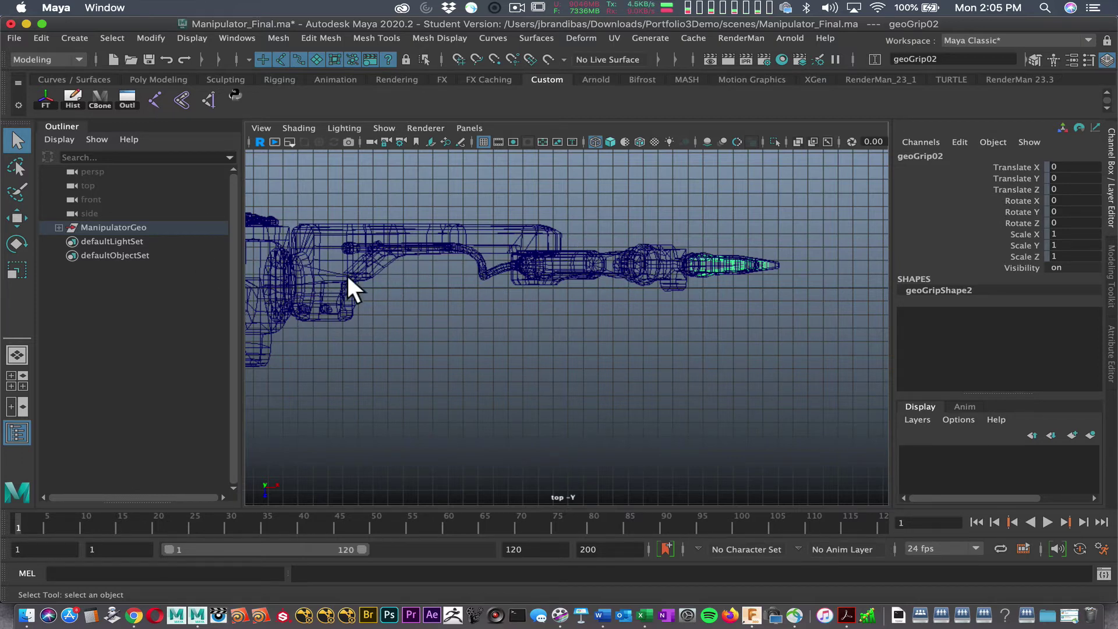
middle_click_drag(460, 319, 746, 276, "alt")
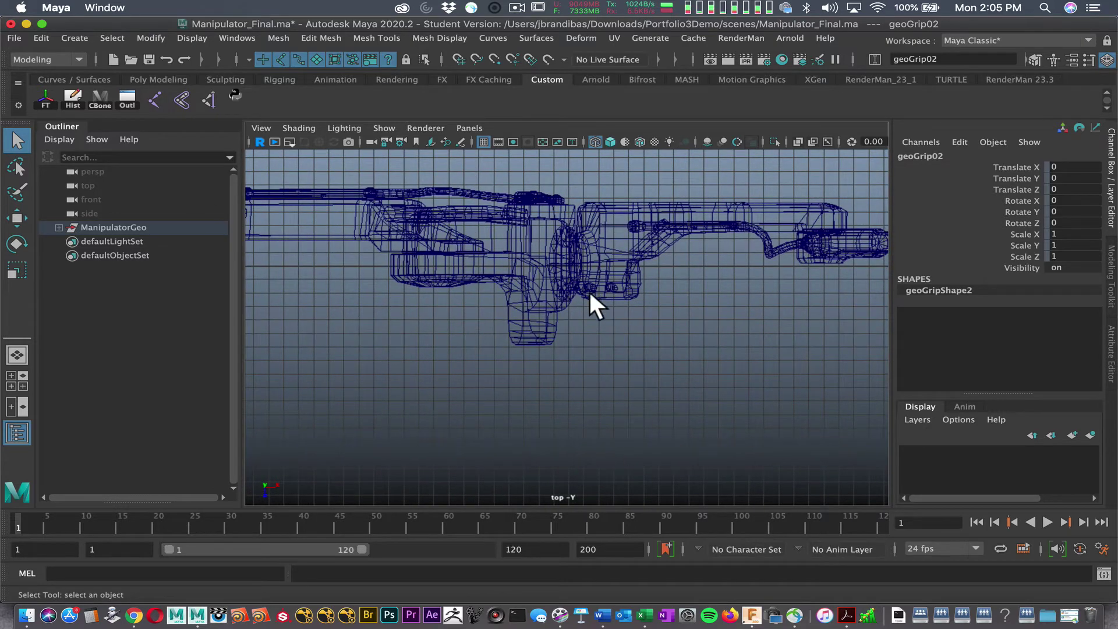
middle_click_drag(674, 299, 501, 352, "alt")
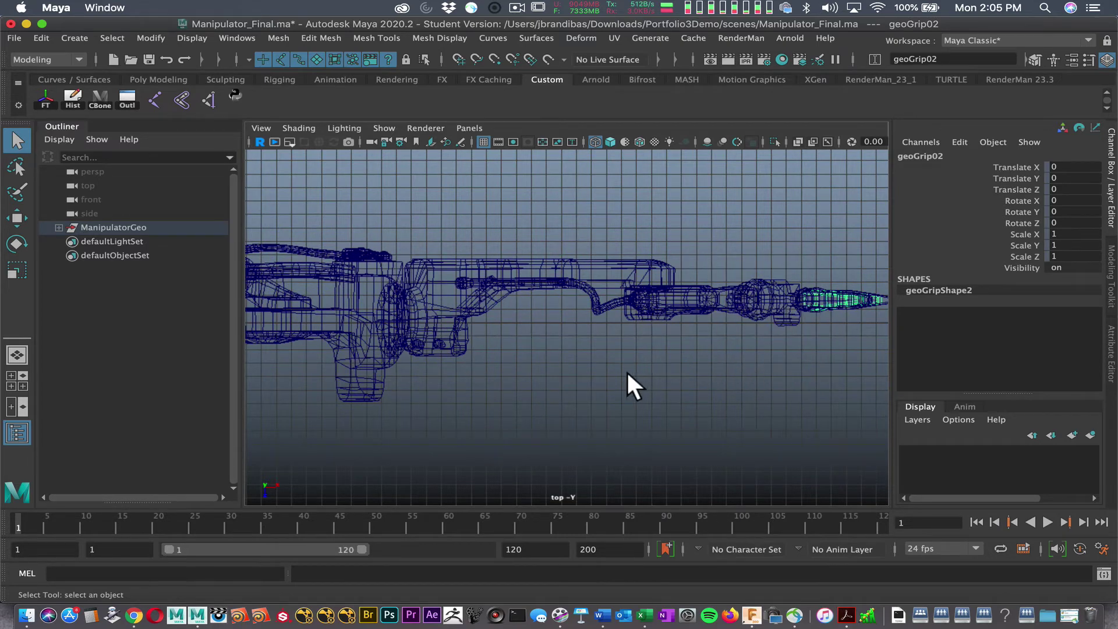
middle_click_drag(565, 355, 660, 384, "alt")
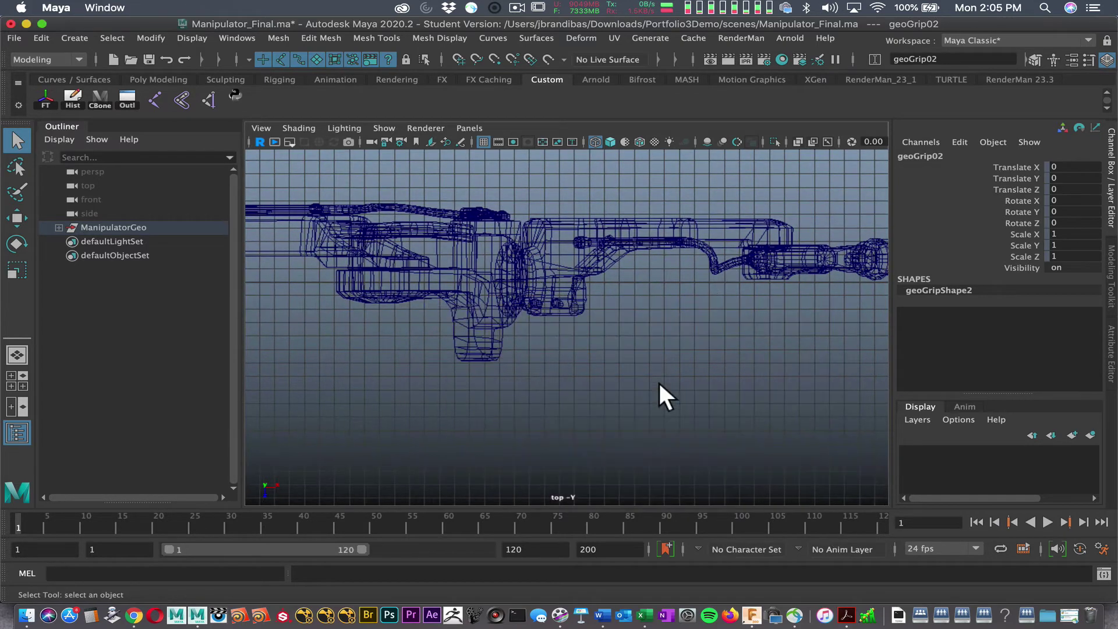
Step: Maximise the front orthographic view and examine the manipulator's whole side profile, finishing with a close look at the base
key("space")
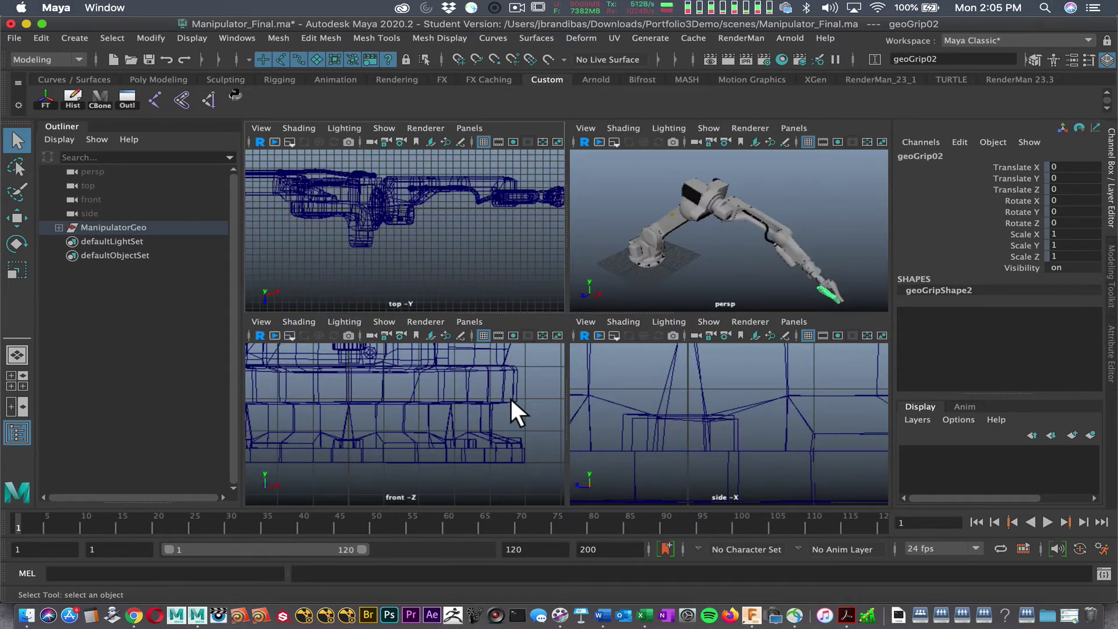
key("space")
right_click_drag(710, 376, 437, 226, "alt")
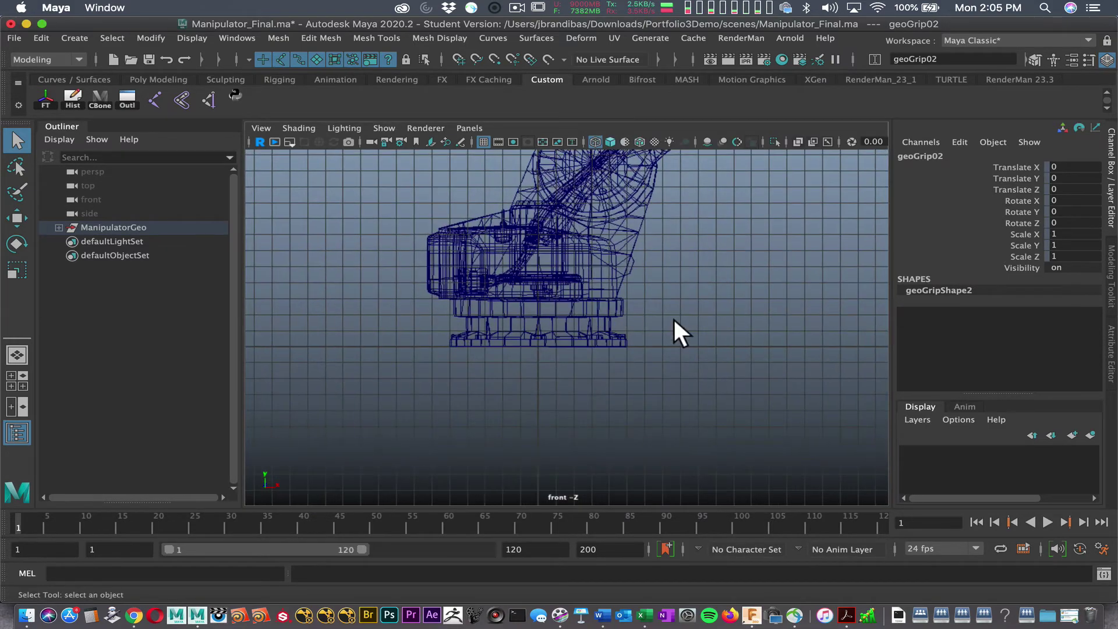
right_click_drag(673, 319, 439, 230, "alt")
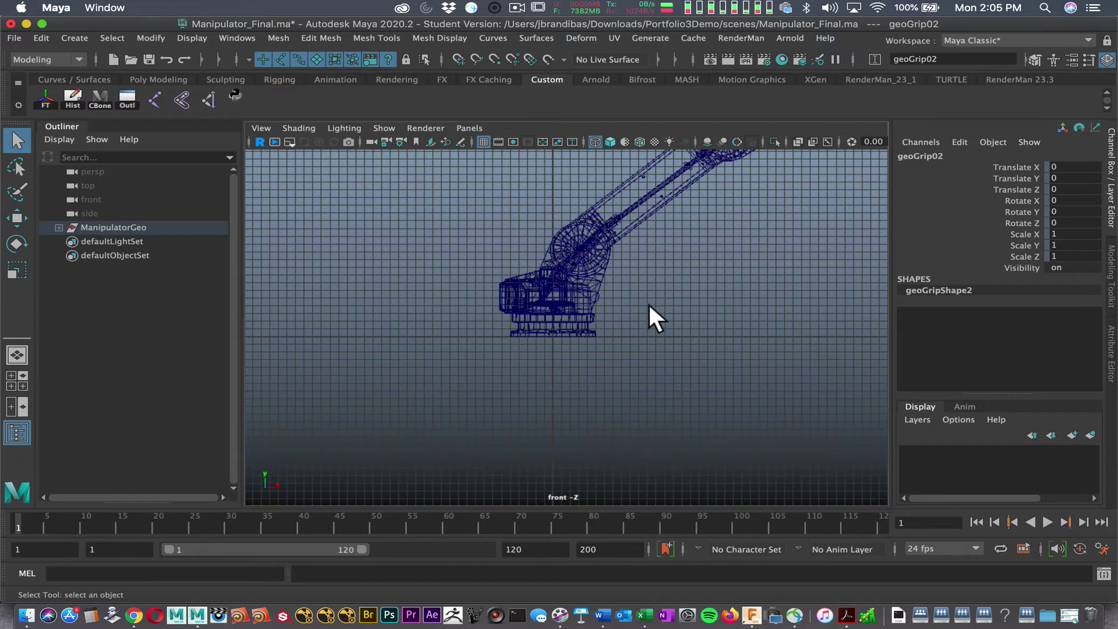
middle_click_drag(651, 360, 603, 424, "alt")
middle_click_drag(626, 366, 603, 421, "alt")
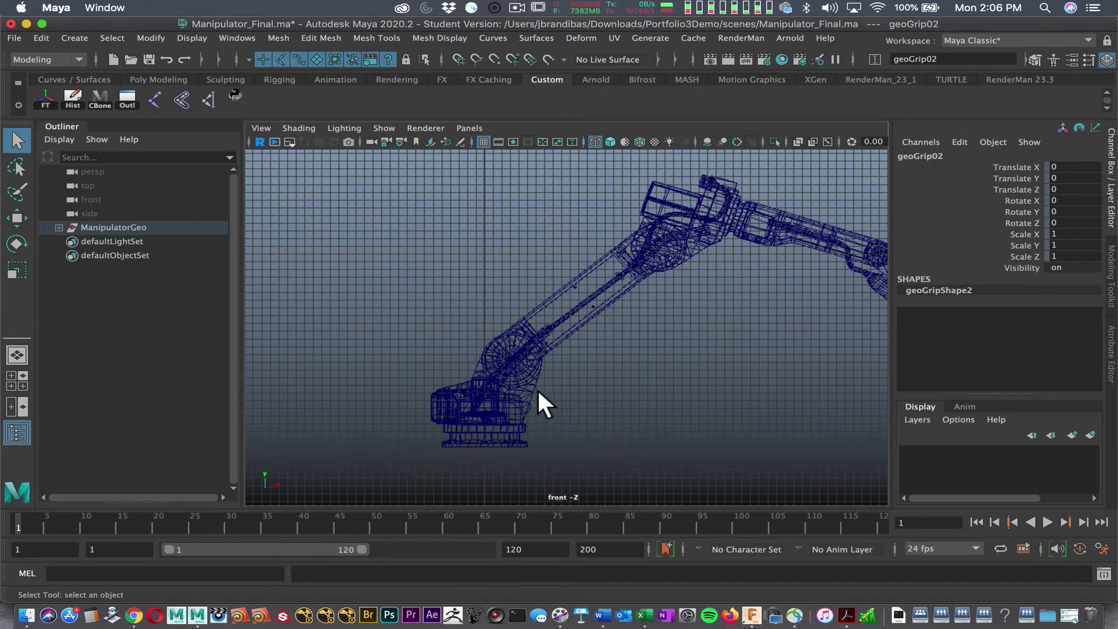
middle_click_drag(537, 388, 403, 443, "alt")
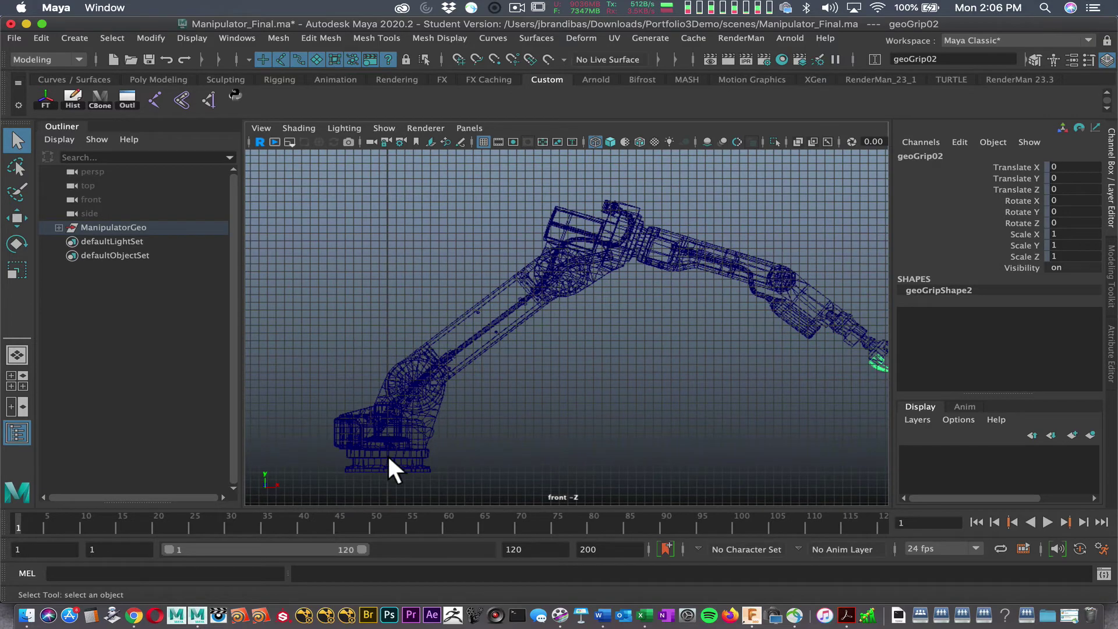
middle_click_drag(746, 288, 874, 183, "alt")
middle_click_drag(608, 312, 692, 340, "alt")
scroll(573, 283, "up", 6)
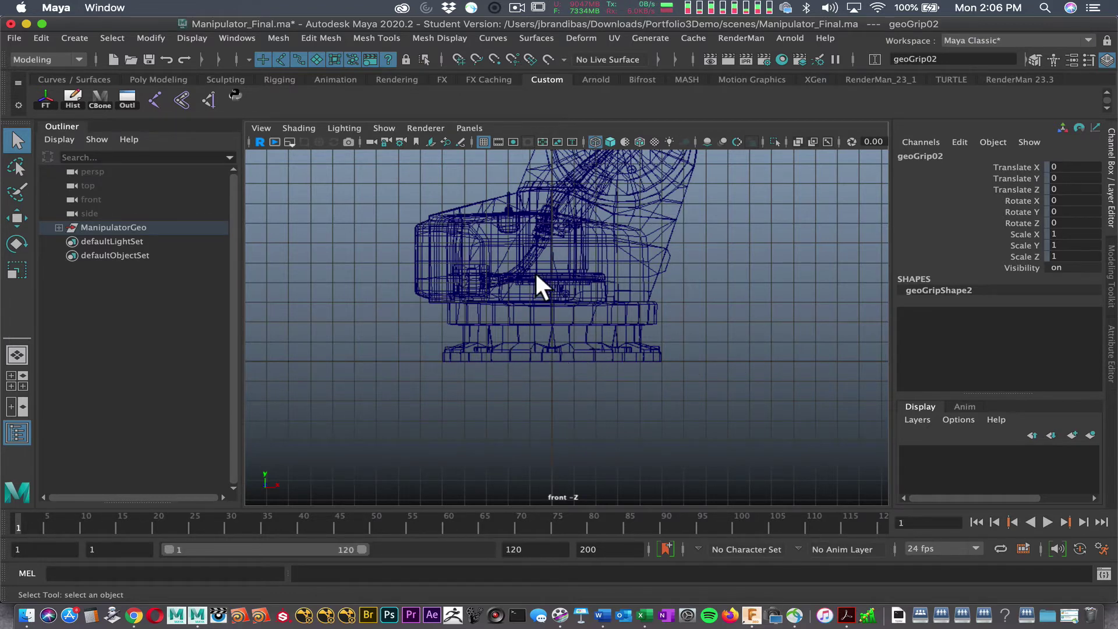
Step: Examine the pivot locations close up in the front view, from the base through the elbow to the wrist
middle_click_drag(777, 254, 723, 361, "alt")
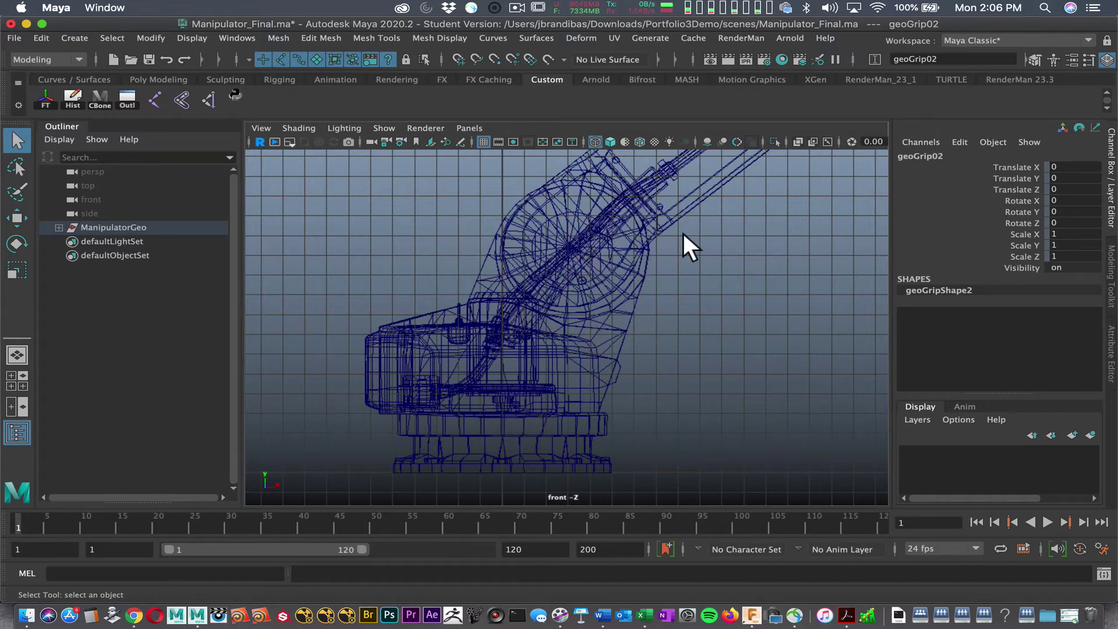
middle_click_drag(732, 225, 340, 375, "alt")
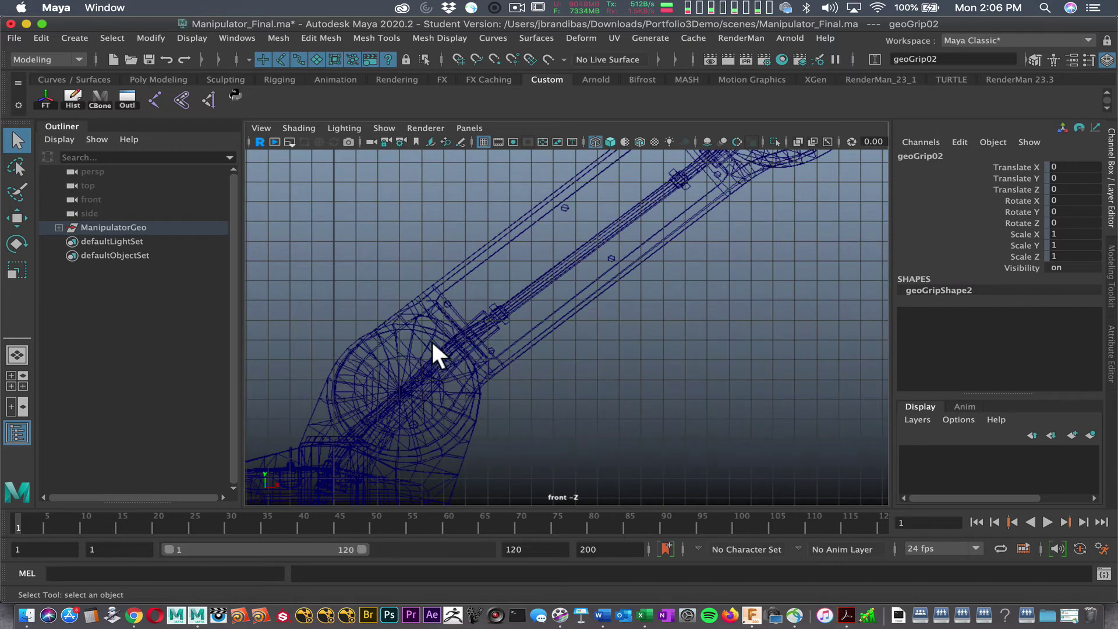
middle_click_drag(707, 292, 502, 462, "alt")
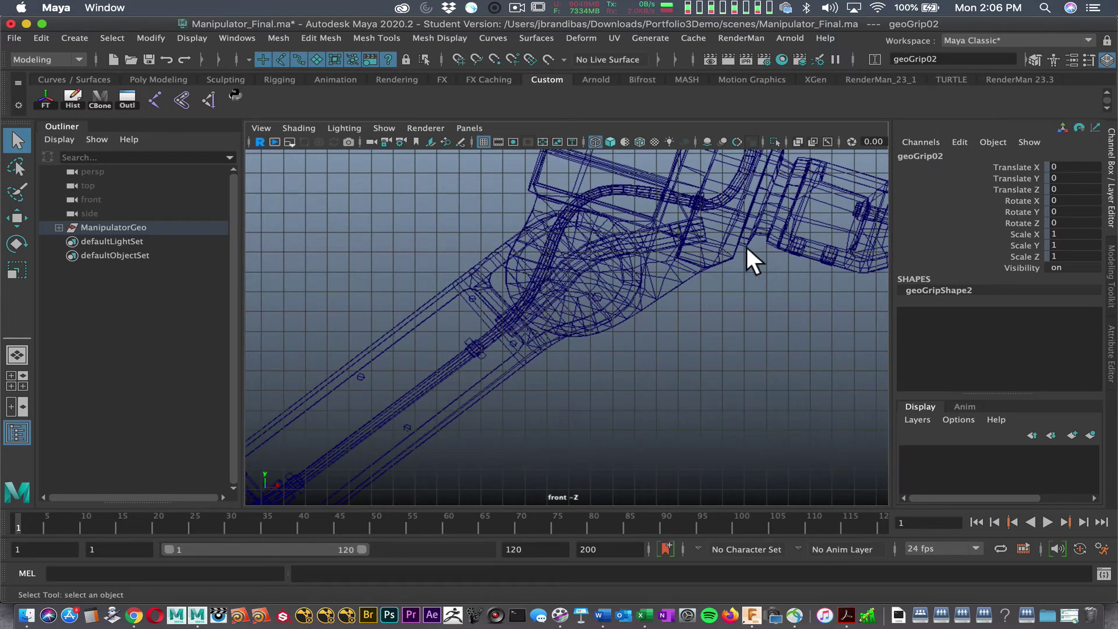
middle_click_drag(746, 247, 516, 230, "alt")
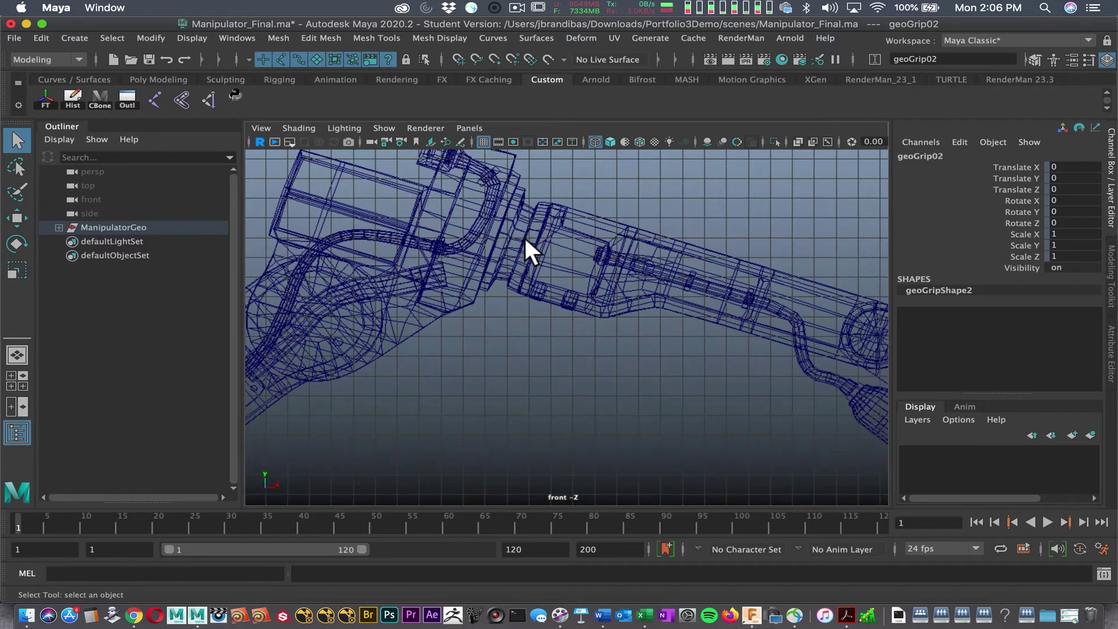
middle_click_drag(631, 362, 404, 337, "alt")
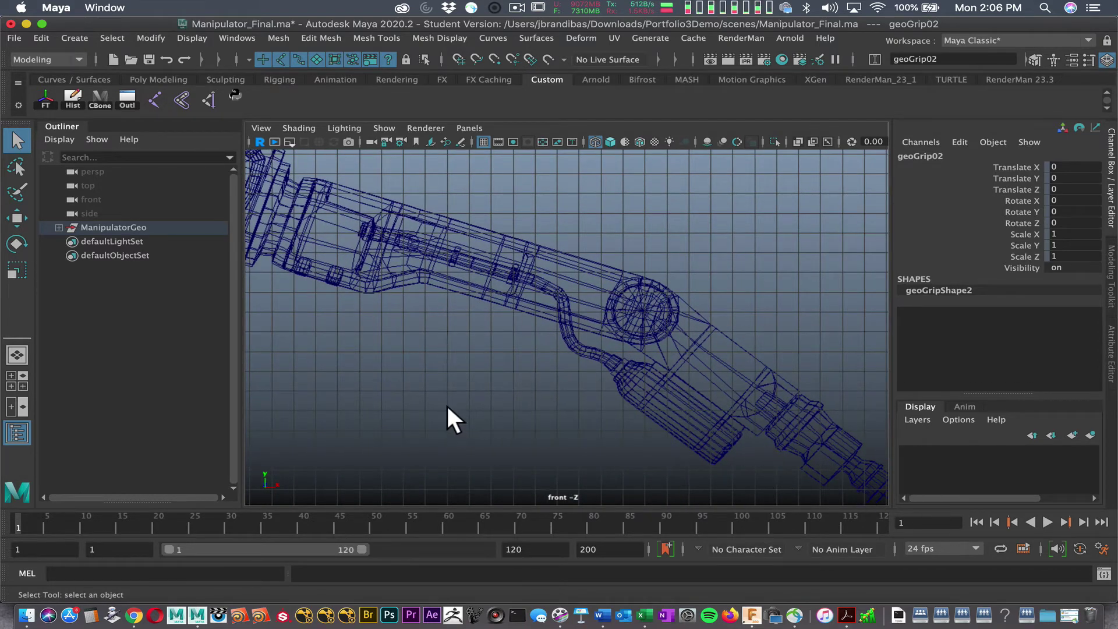
mouse_move(452, 419)
middle_mouse_down("alt")
mouse_move(800, 281)
mouse_move(659, 327)
mouse_move(722, 314)
mouse_move(656, 339)
middle_mouse_up("alt")
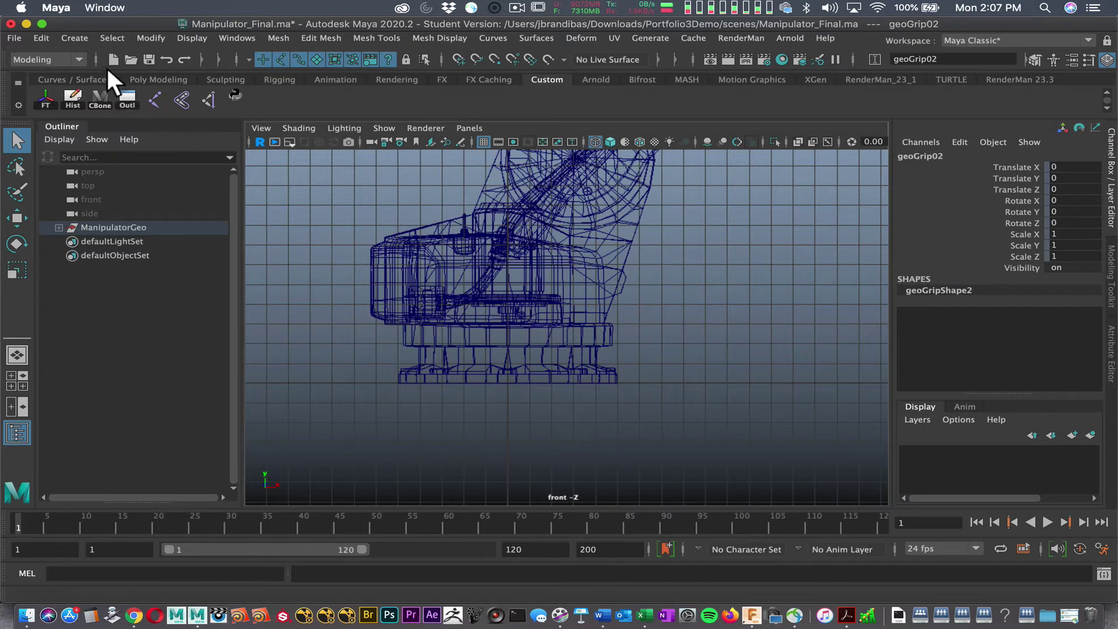
Step: Switch to the Rigging menu set and use Create Joints to place a root joint grid-snapped at the origin beneath the base
left_click(71, 61)
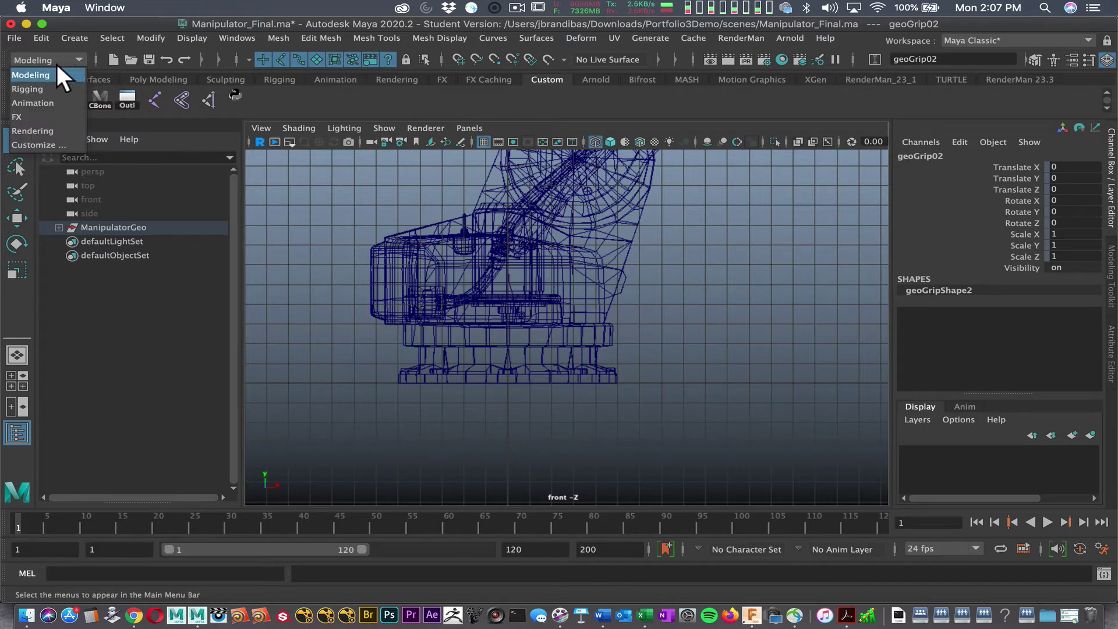
left_click(58, 89)
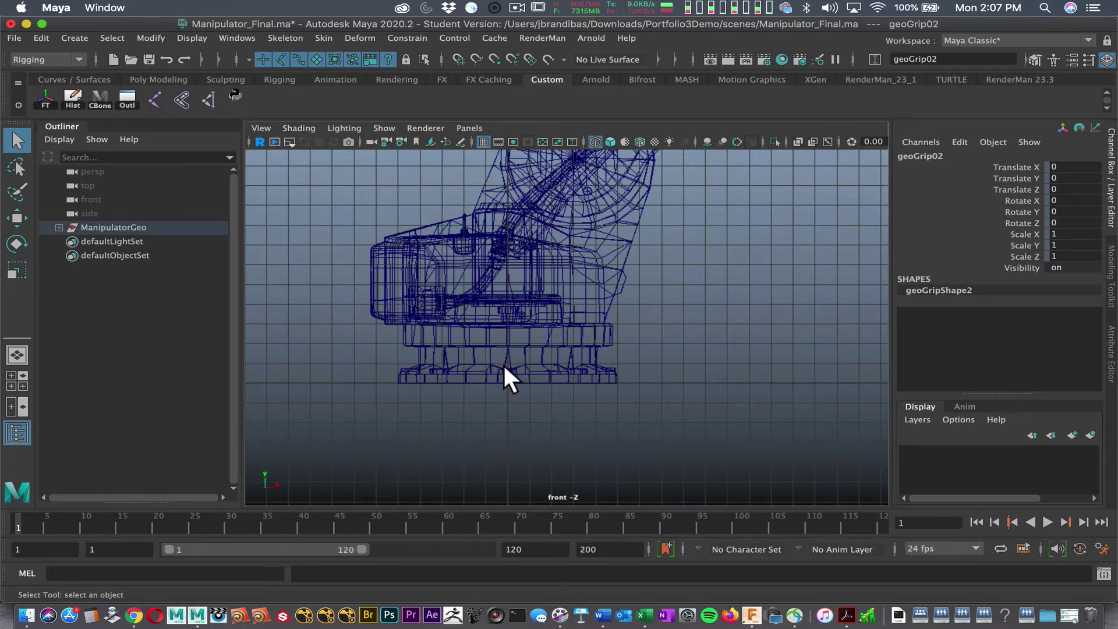
left_click(167, 99)
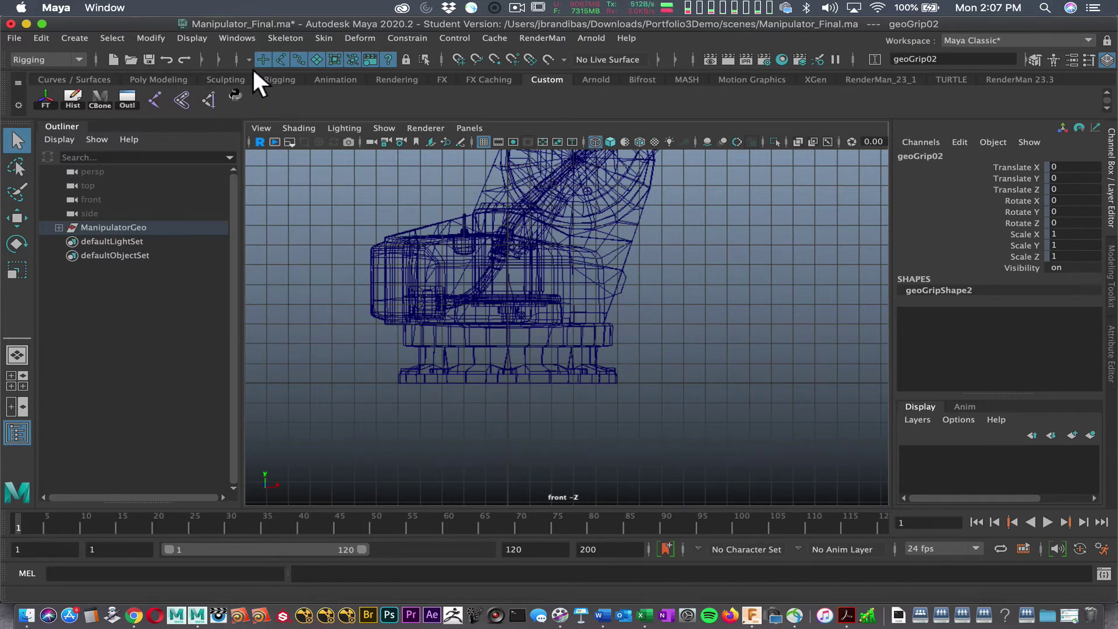
left_click(289, 42)
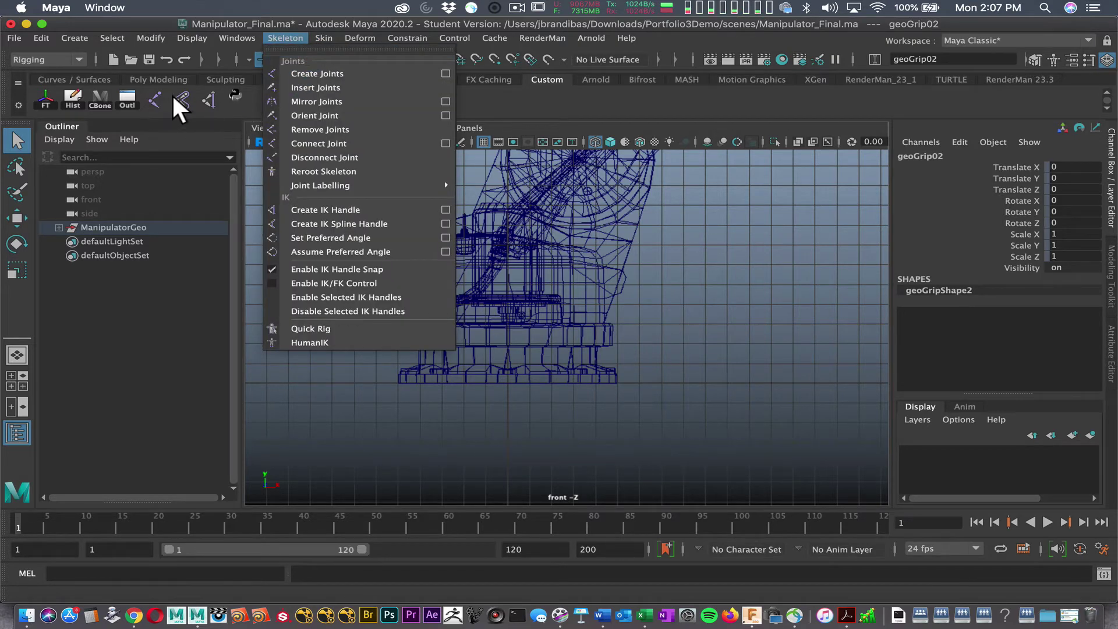
left_click(353, 75)
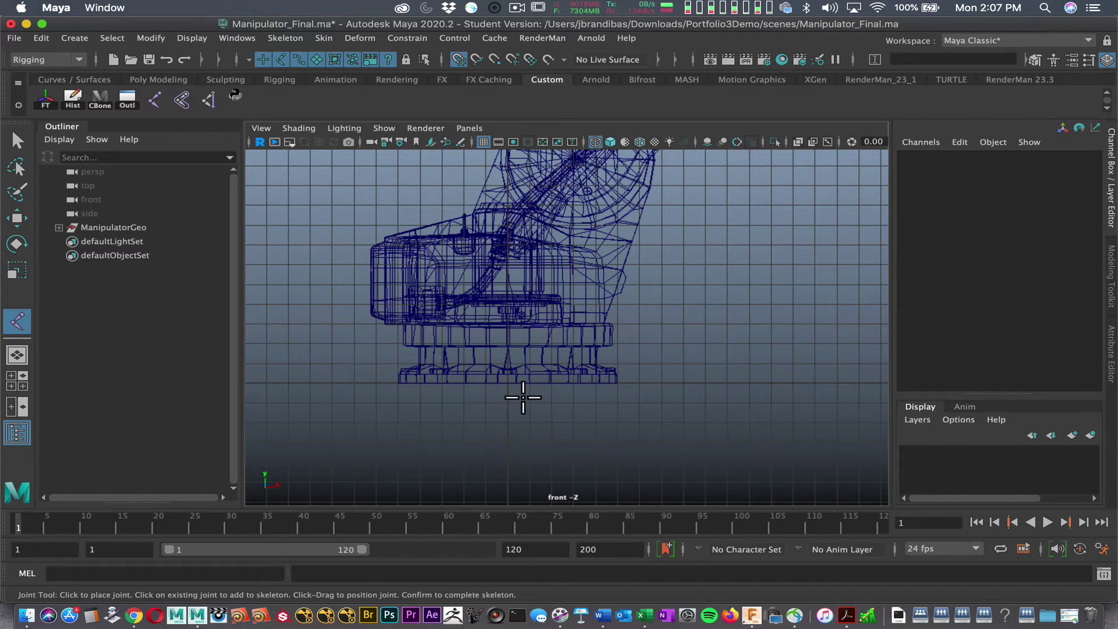
left_click(520, 395)
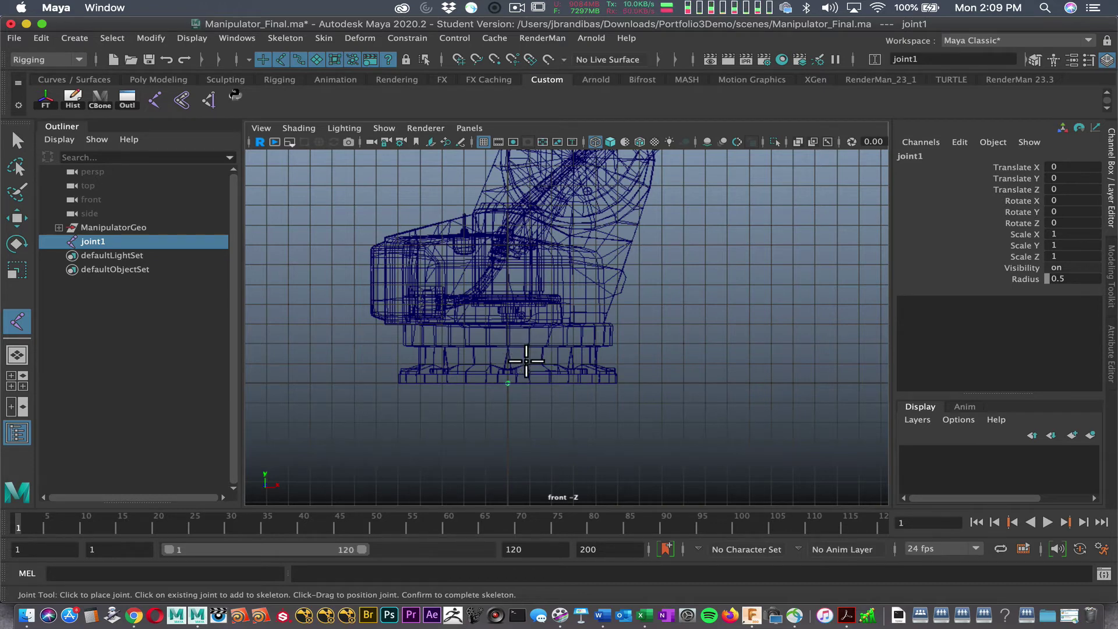
Step: Add a second joint straight above the root at a height of about 3 units, where the rotating body meets the base ring
left_click_drag(526, 361, 545, 184)
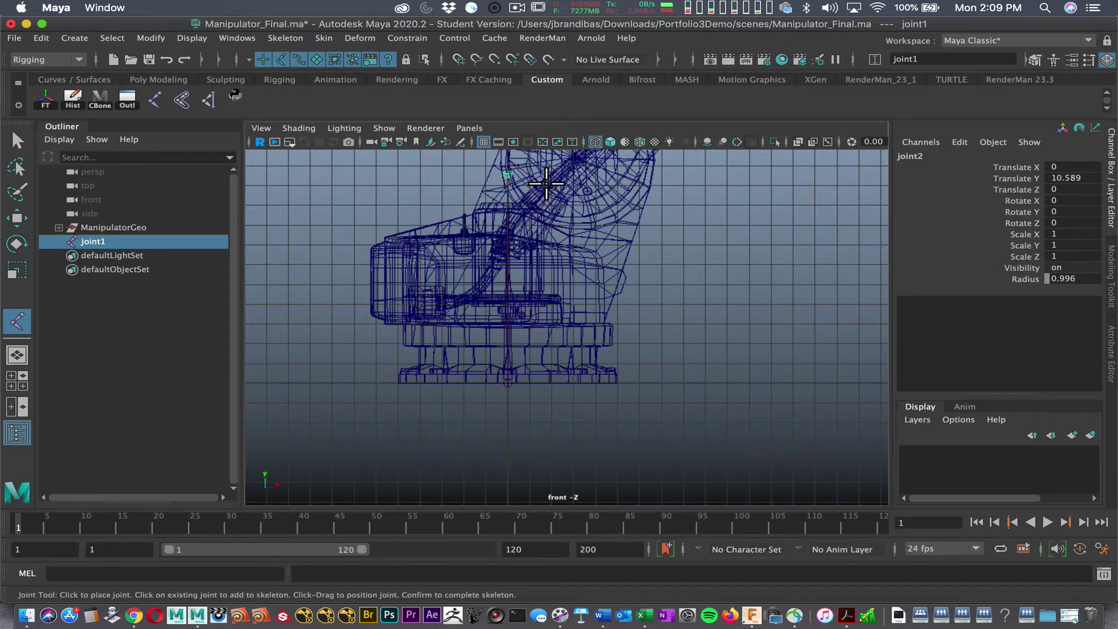
left_click_drag(546, 184, 562, 333)
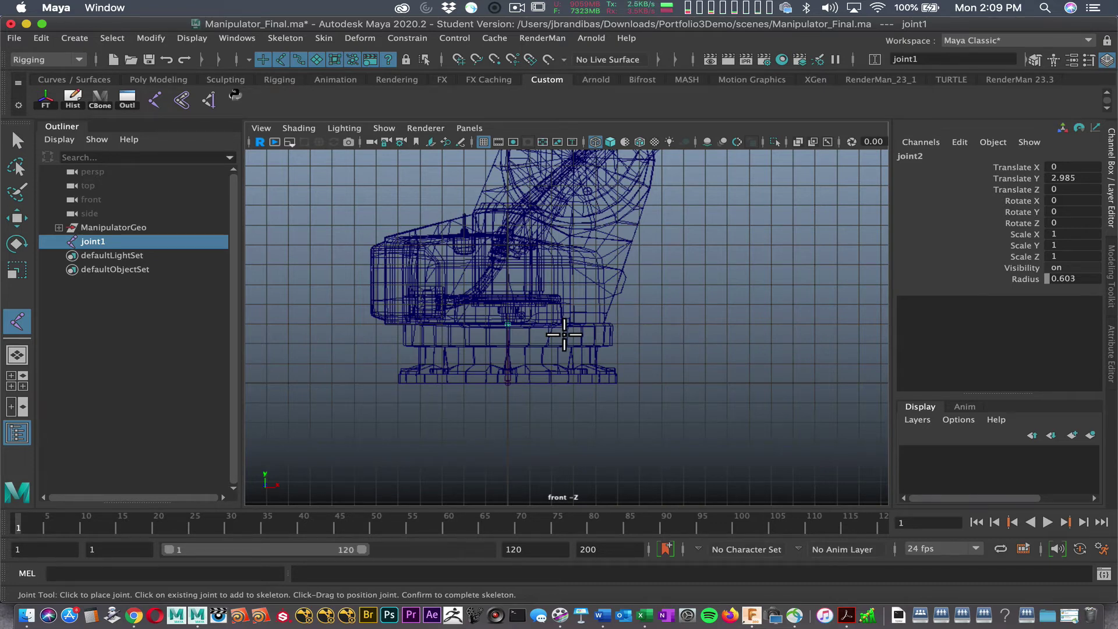
left_click_drag(565, 335, 567, 332)
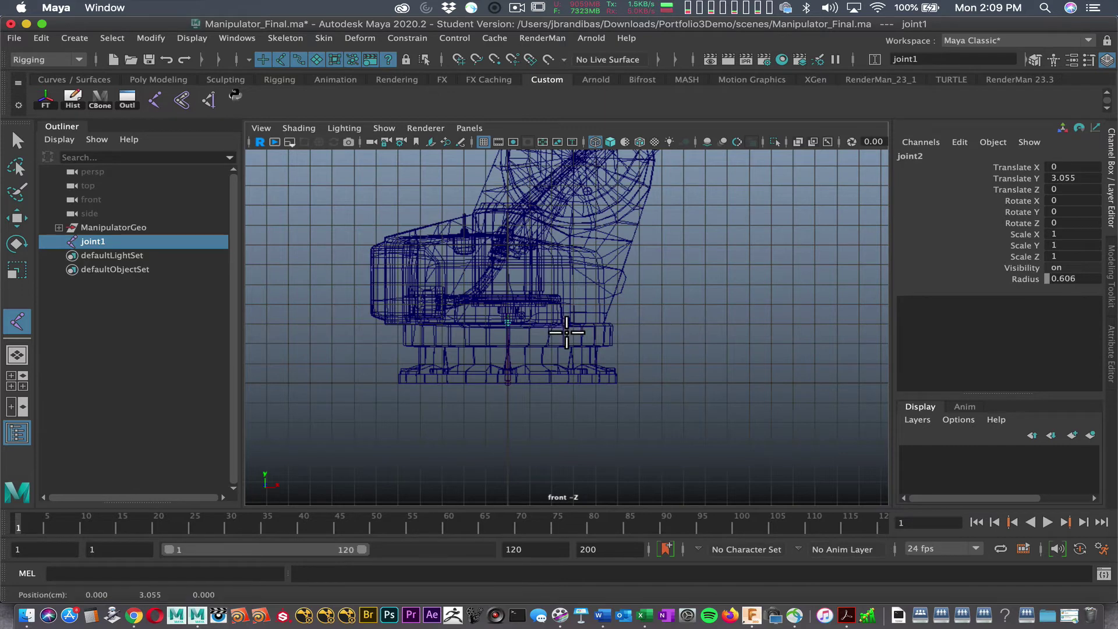
key("Return")
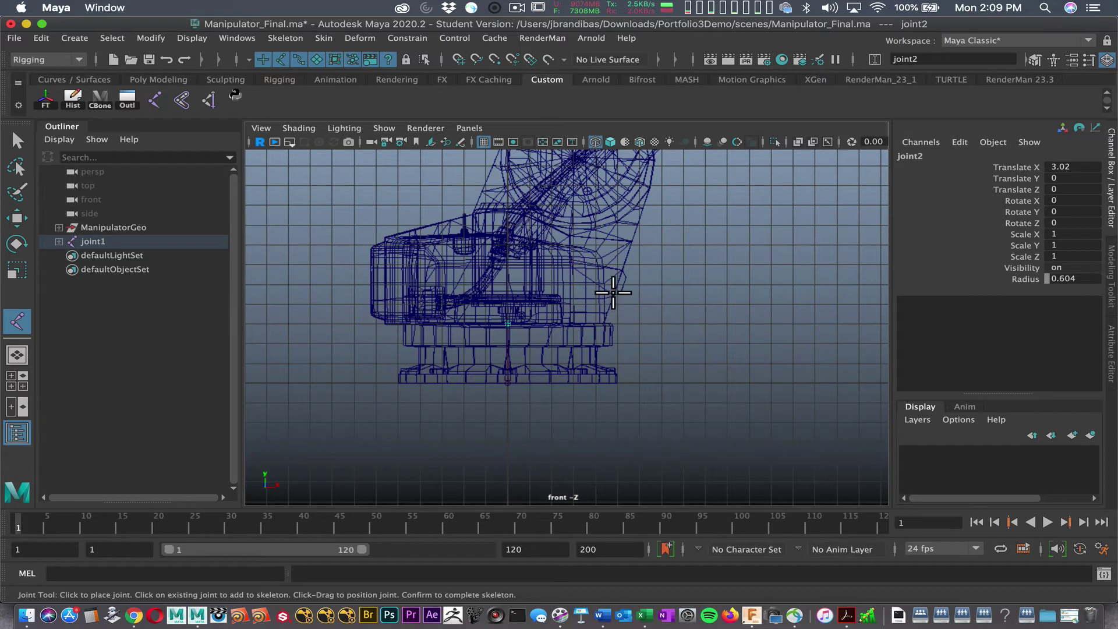
Step: Add a third joint about 3.89 units straight above the second, and a fourth at the centre of the lower arm's circular pivot
middle_click_drag(606, 279, 529, 370, "alt")
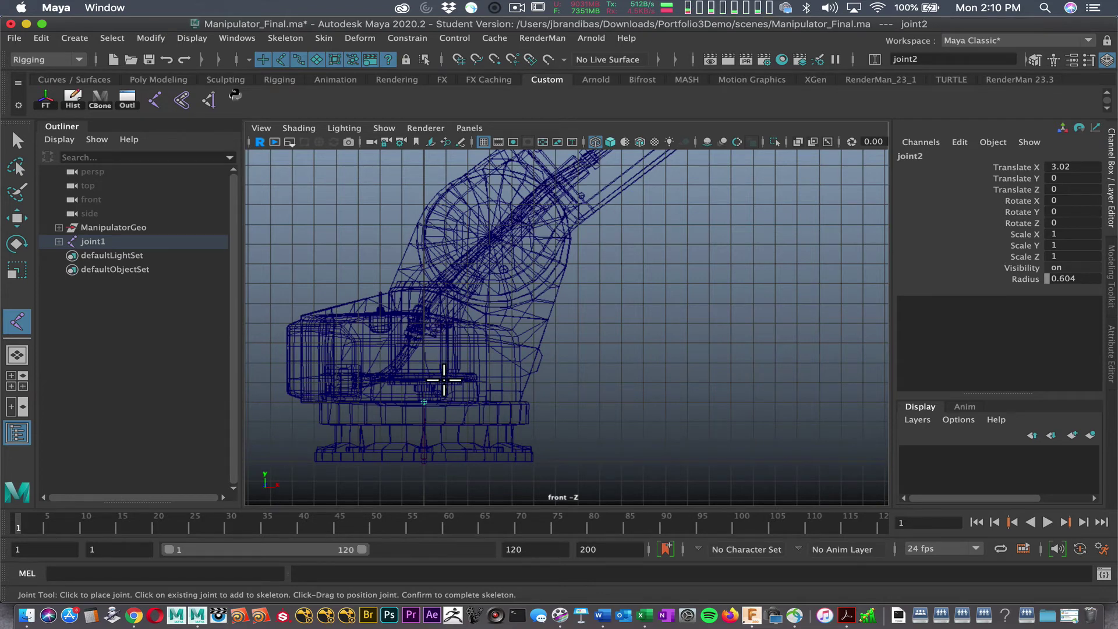
mouse_move(444, 380)
left_mouse_down("shift")
mouse_move(437, 357)
mouse_move(457, 352)
mouse_move(459, 381)
mouse_move(467, 342)
mouse_move(468, 399)
mouse_move(488, 334)
left_mouse_up("shift")
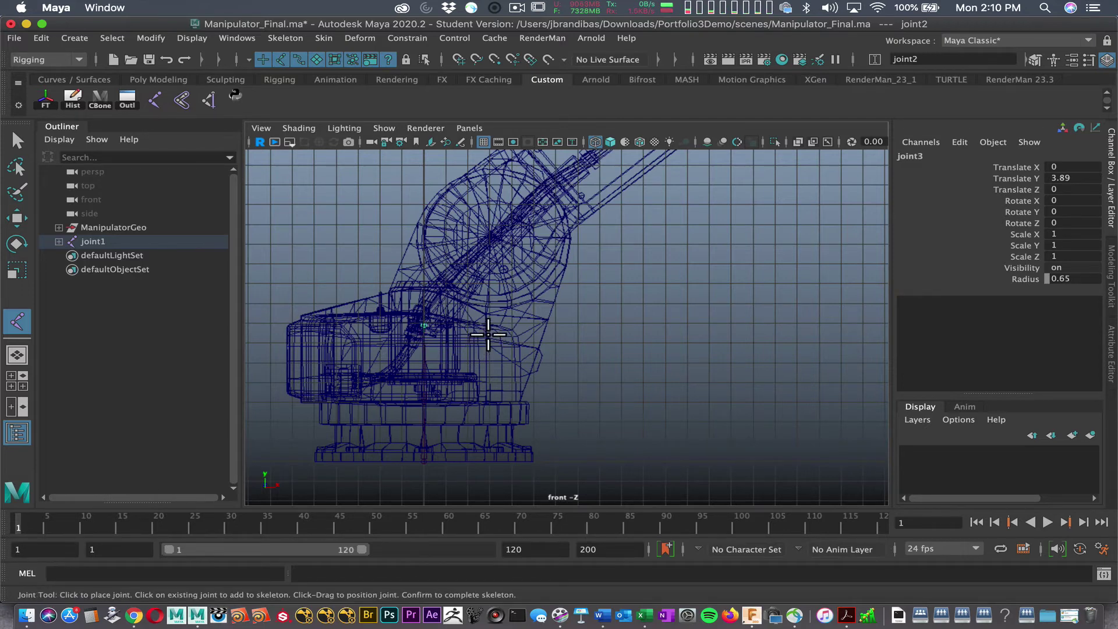
left_click_drag(488, 335, 488, 335, "shift")
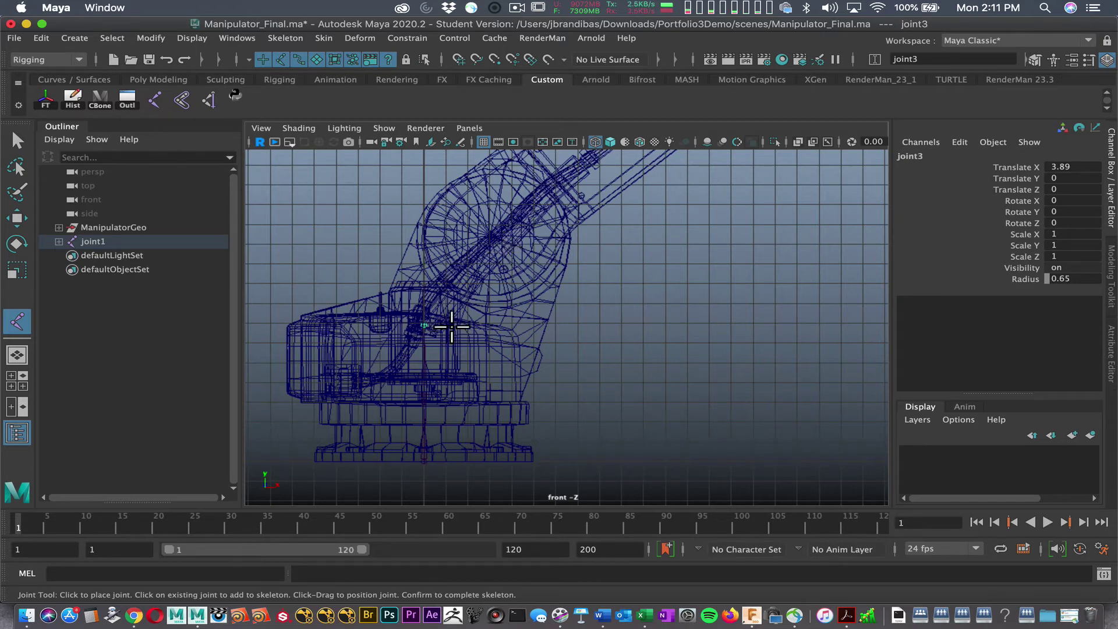
left_click(494, 240)
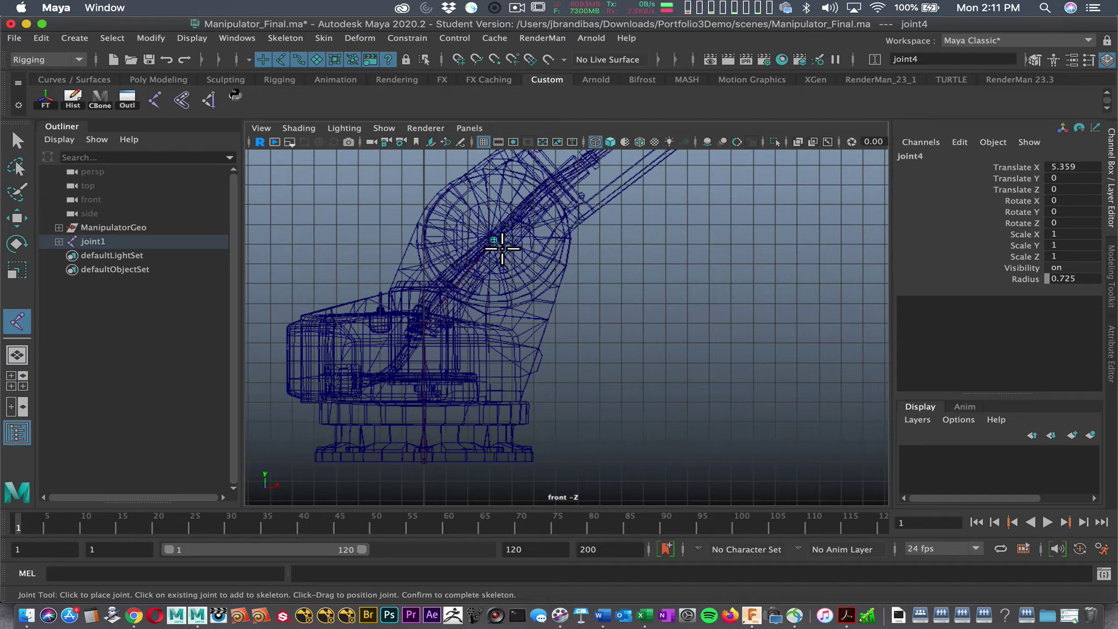
Step: Isolate the joint chain from the manipulator geometry and inspect its bones from the root upward
key("ctrl+1")
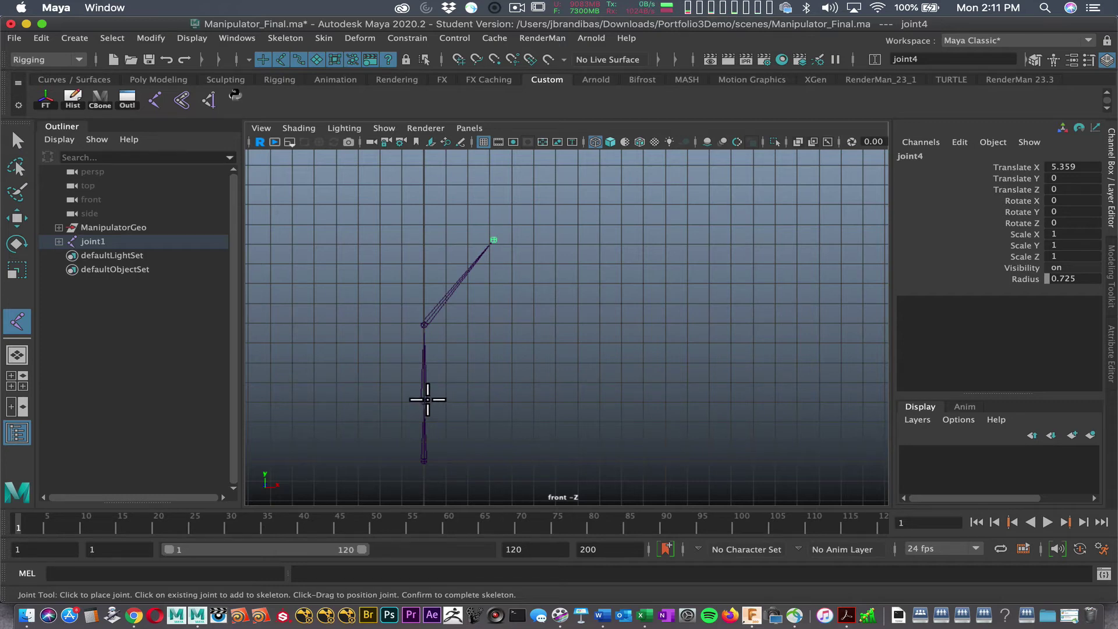
key("ctrl+1")
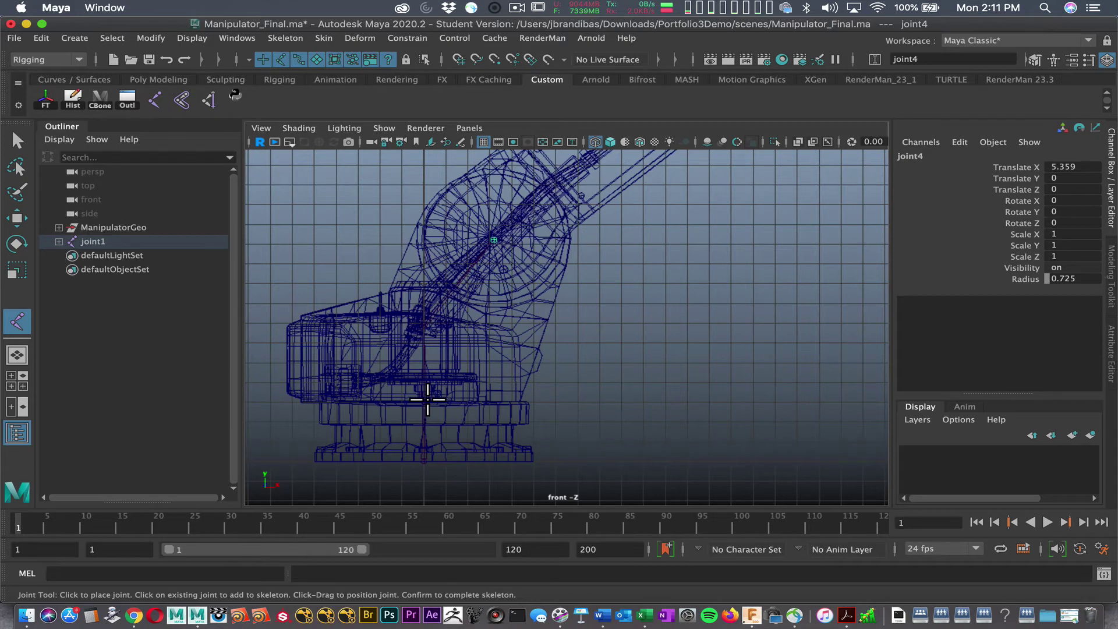
key("ctrl+1")
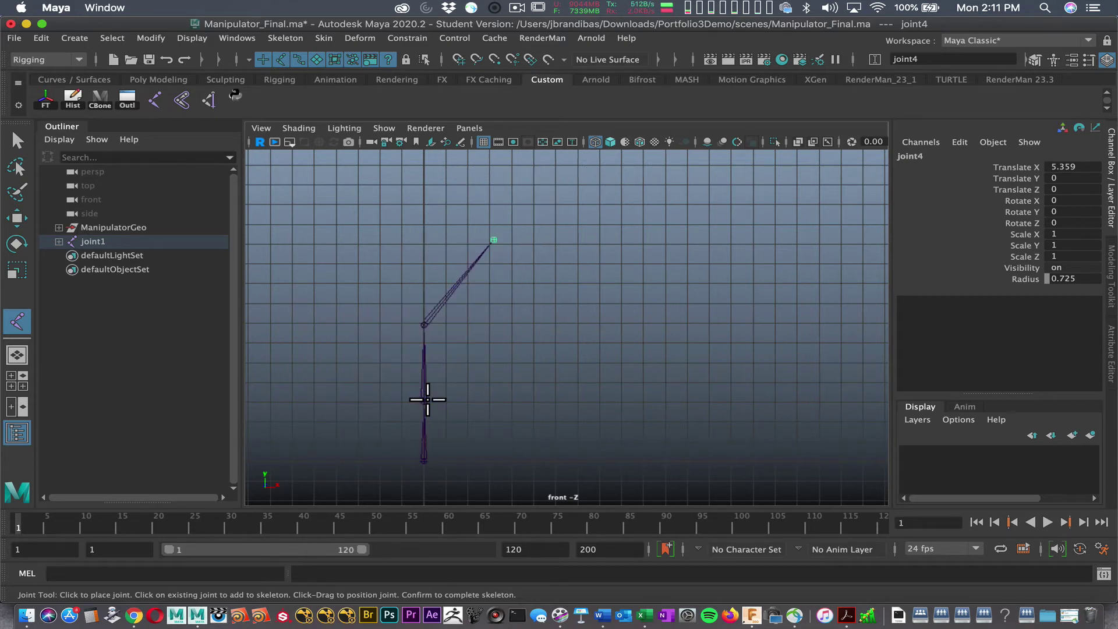
middle_click_drag(460, 386, 532, 264, "alt")
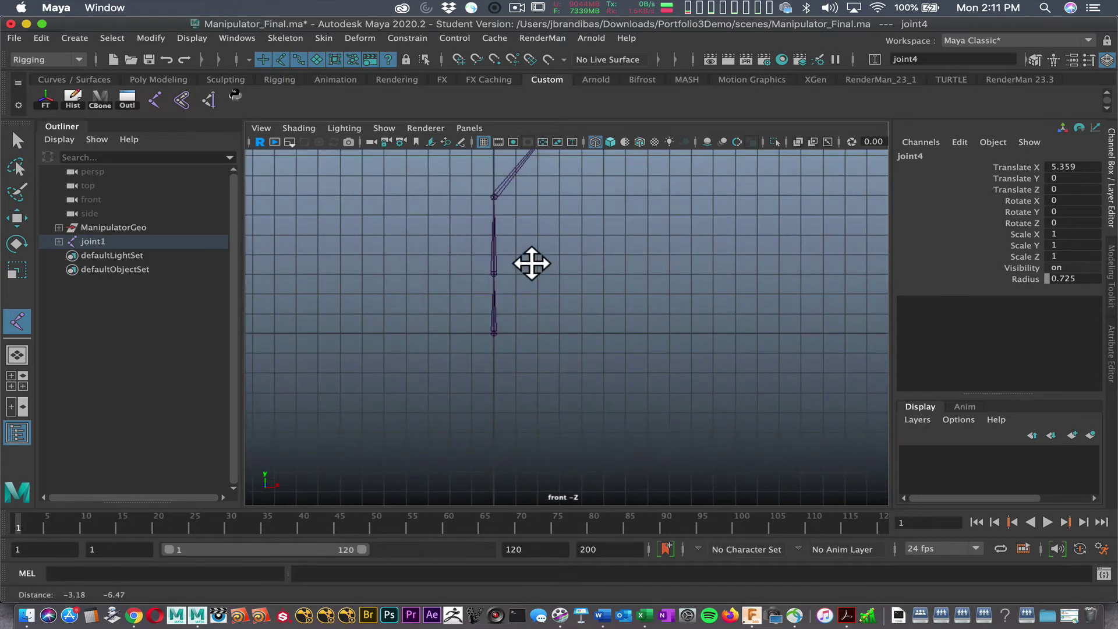
Step: Examine the isolated bones up close, checking how they meet at each joint between the root and the angled lower bone
right_click_drag(529, 297, 862, 449, "alt")
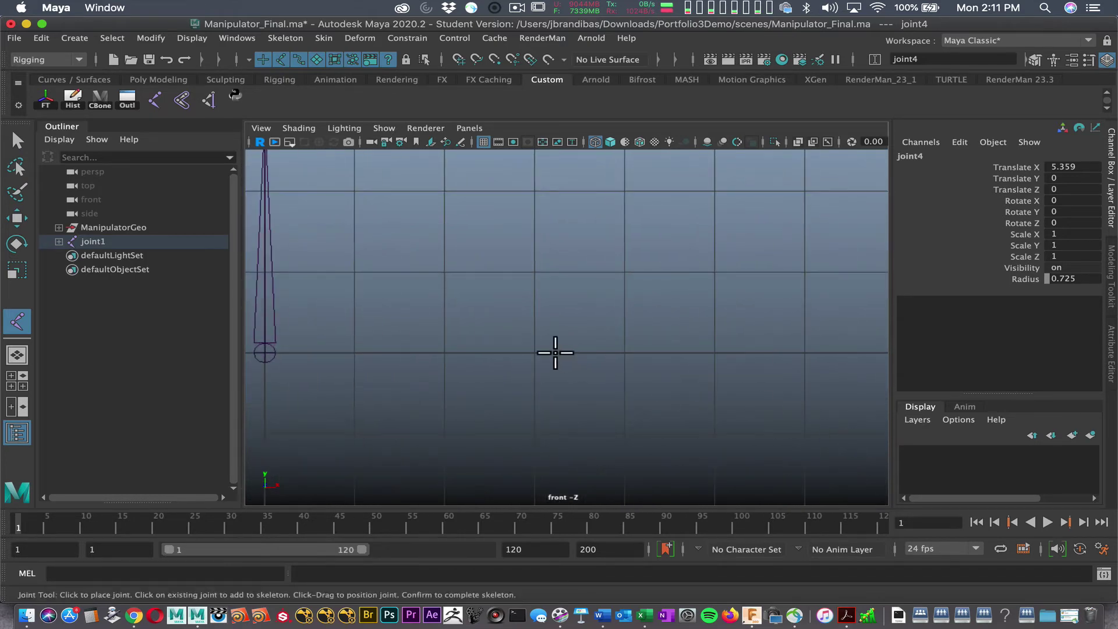
middle_click_drag(556, 352, 742, 335, "alt")
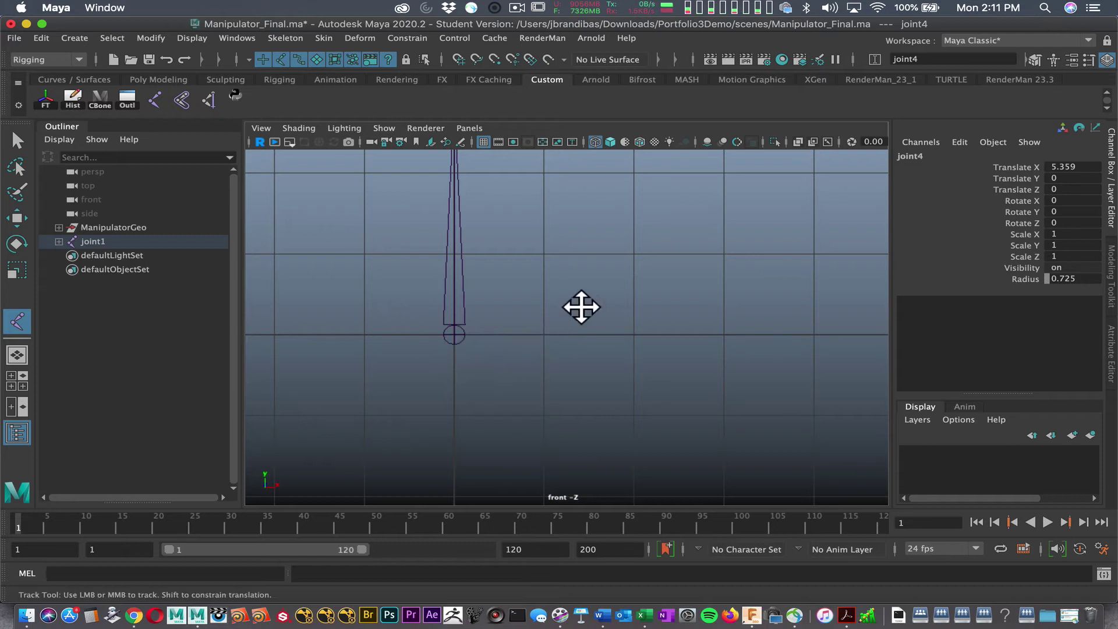
middle_click_drag(580, 307, 592, 449, "alt")
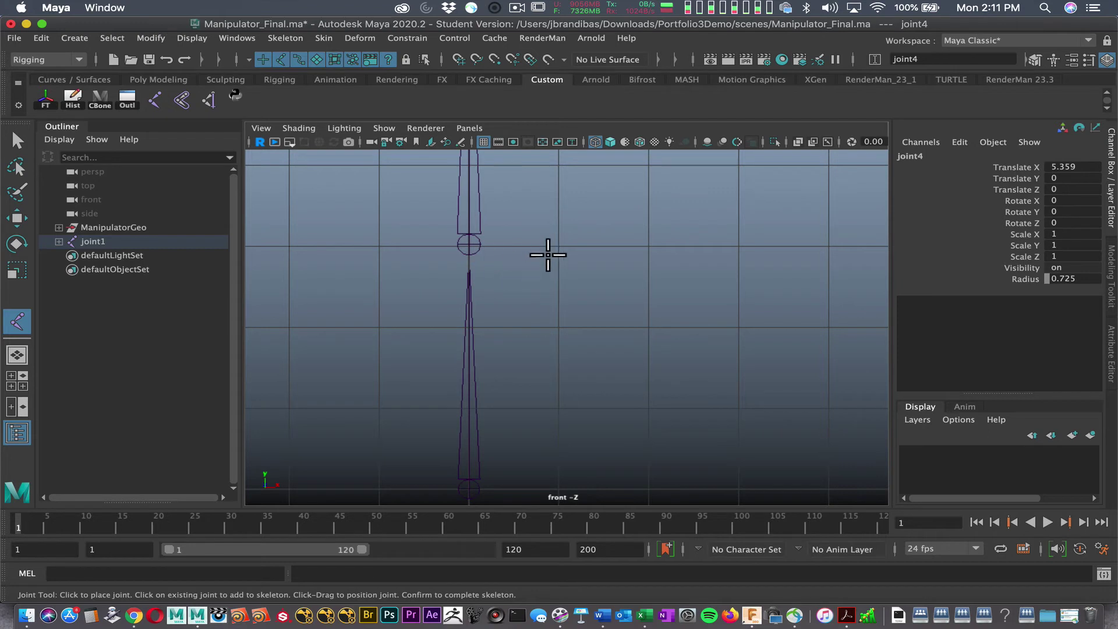
middle_click_drag(548, 255, 549, 495, "alt")
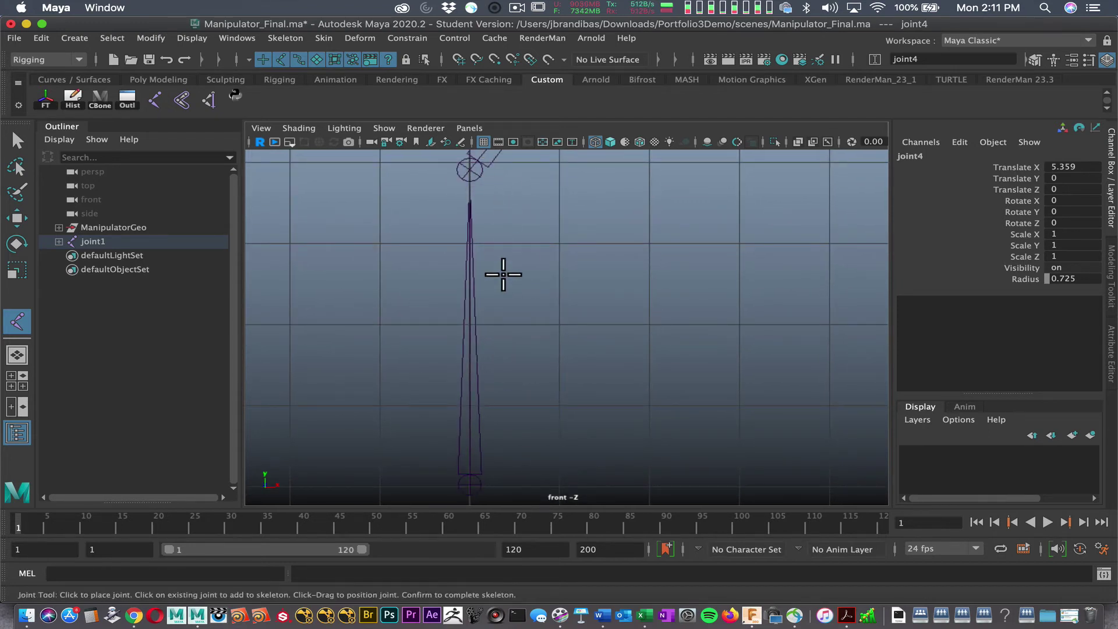
middle_click_drag(503, 275, 519, 192, "alt")
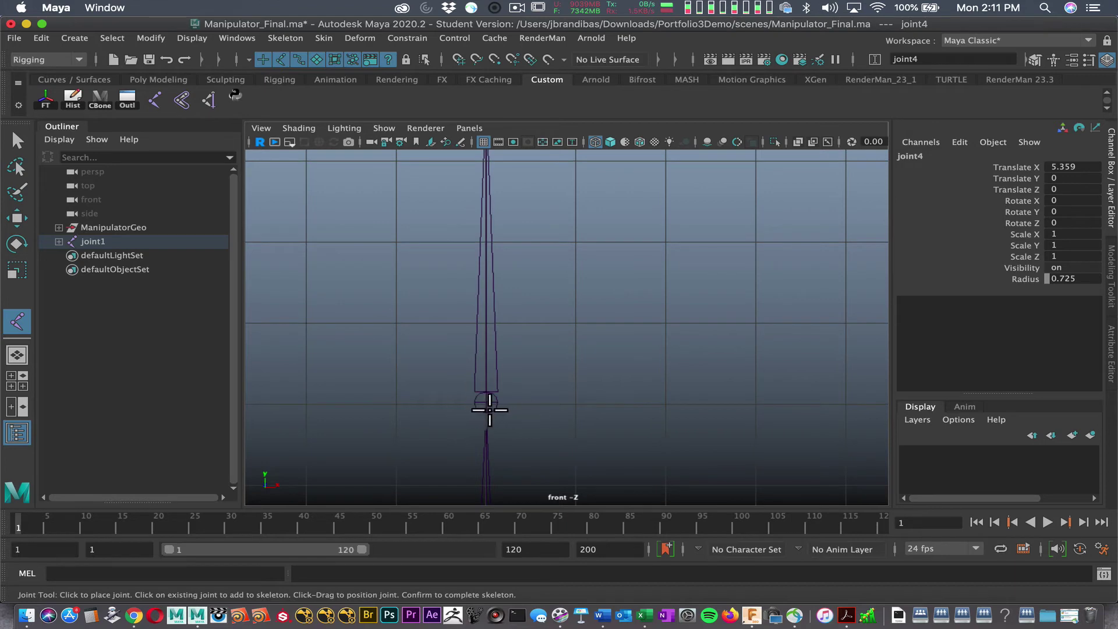
middle_click_drag(526, 367, 344, 499, "alt")
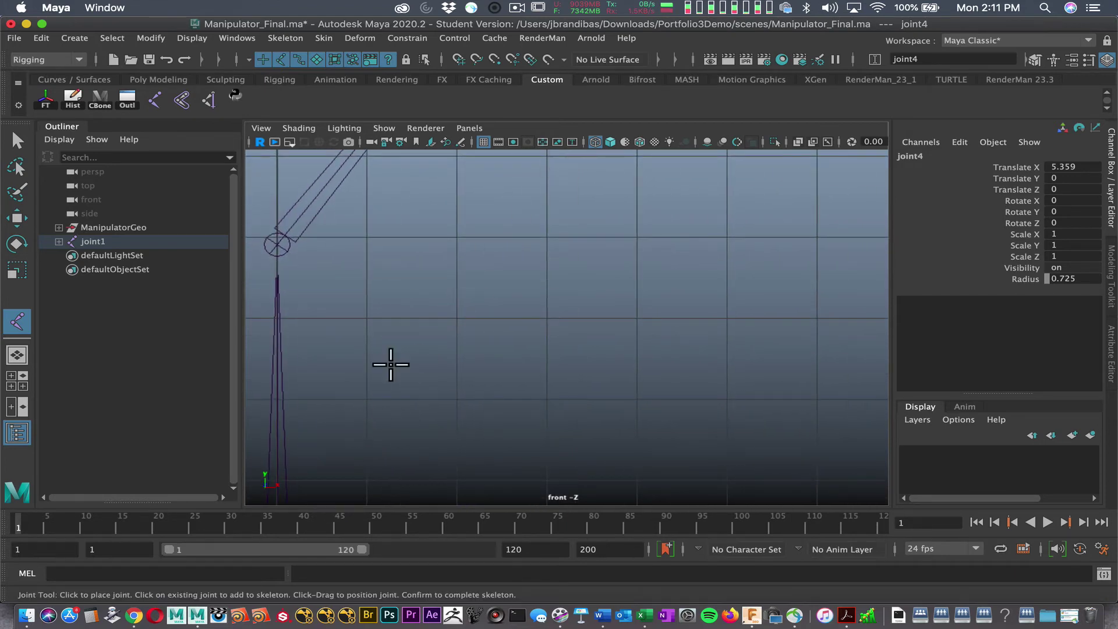
middle_click_drag(431, 292, 610, 58, "alt")
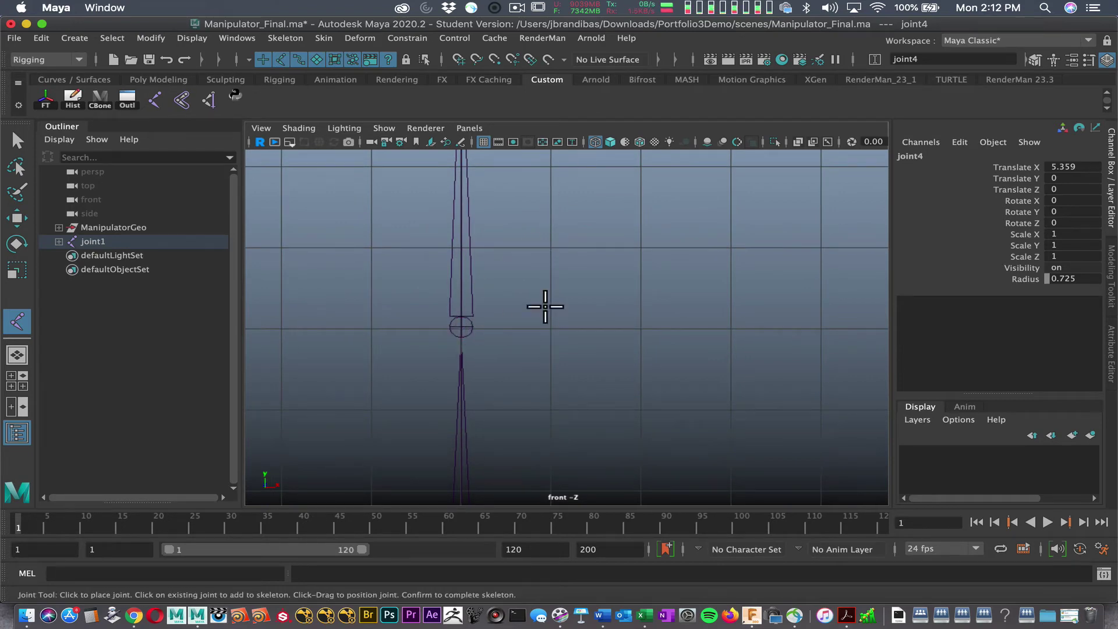
middle_click_drag(545, 307, 569, 449, "alt")
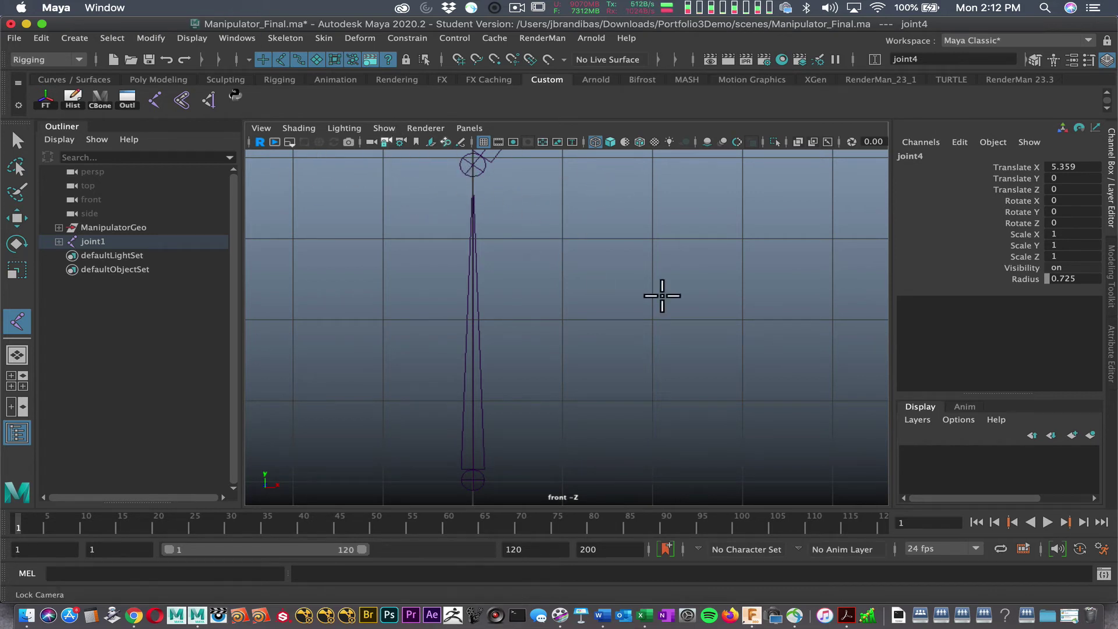
middle_click_drag(572, 279, 435, 444, "alt")
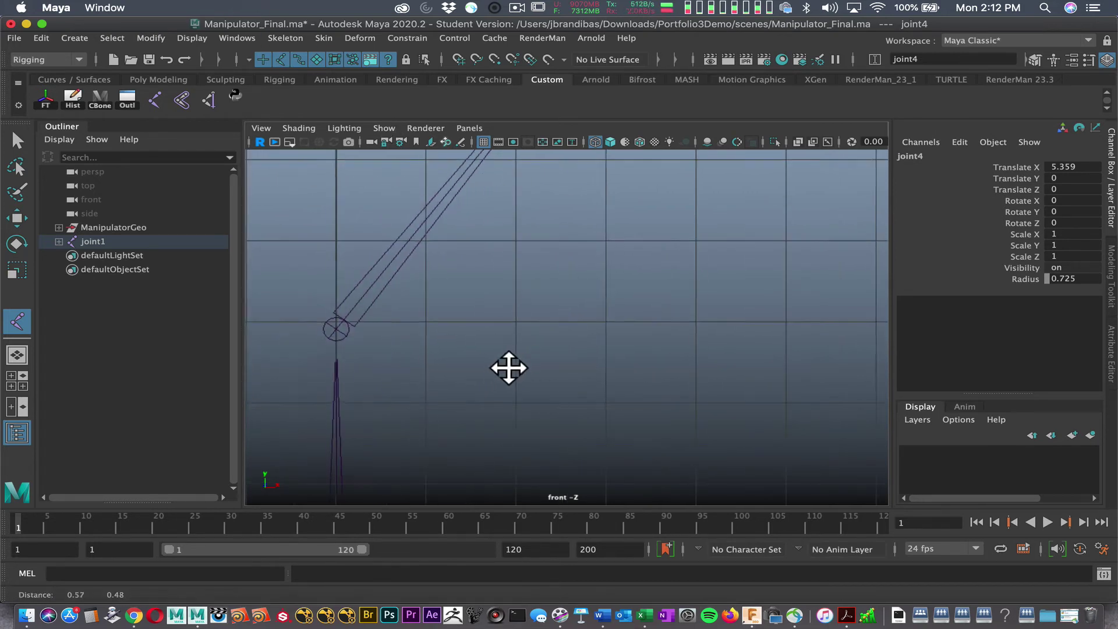
Step: Bring back the manipulator geometry and add a fifth joint at the centre of the elbow pivot, about 22.58 units from the fourth
scroll(544, 320, "down", 5)
middle_click_drag(606, 294, 514, 348, "alt")
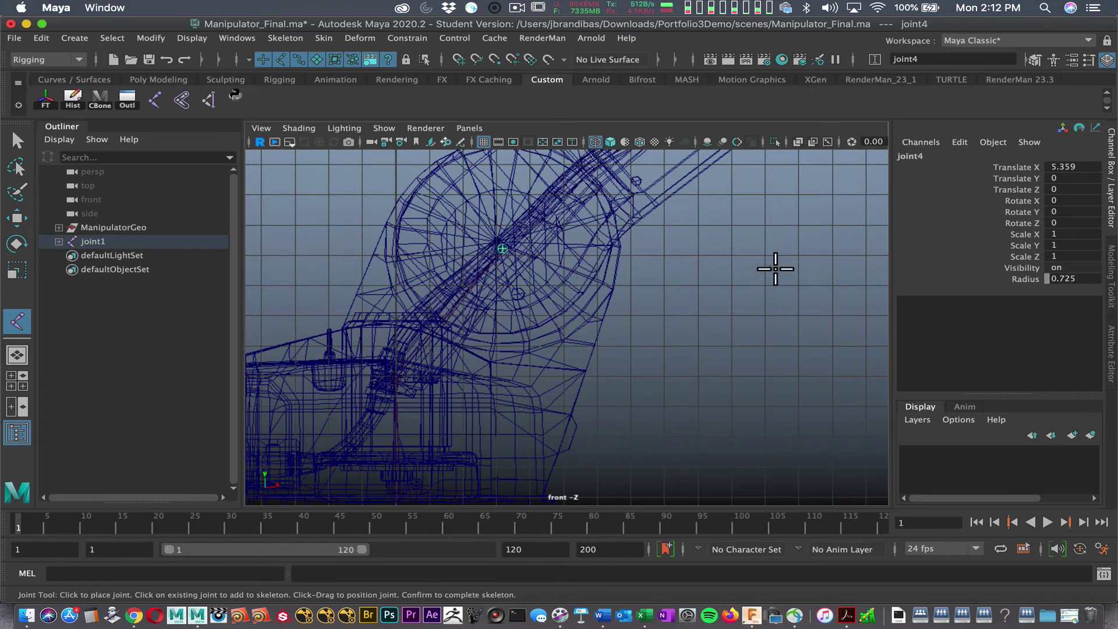
scroll(776, 269, "up", 10)
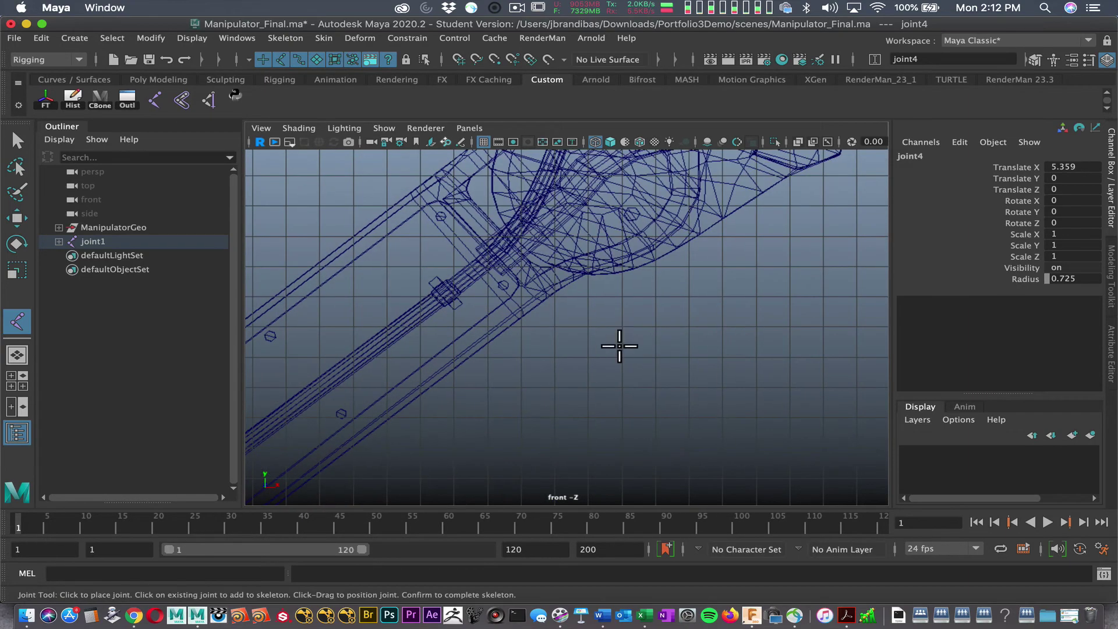
middle_click_drag(620, 346, 609, 383, "alt")
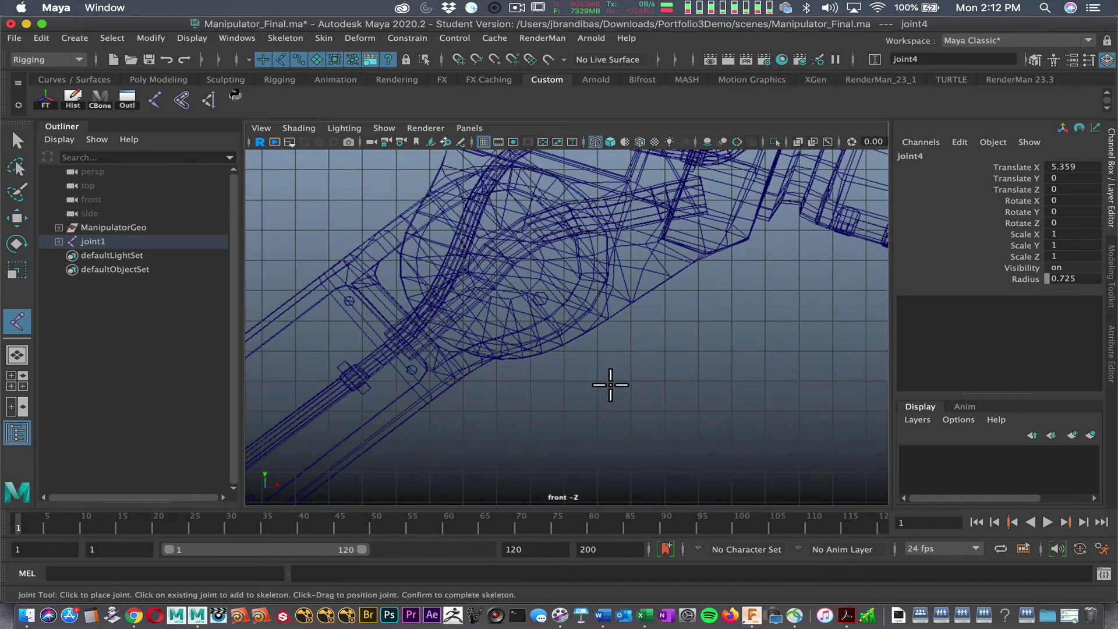
left_click(507, 263)
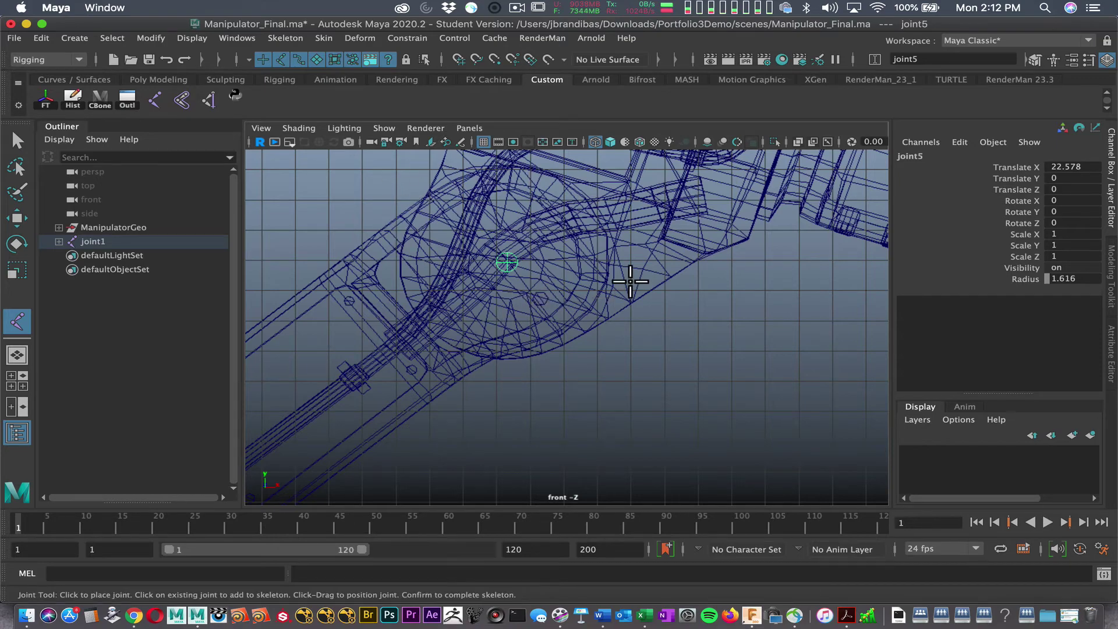
Step: Add a sixth joint where the elbow housing meets the forearm collar, and a seventh about 9.56 units further along inside the forearm
middle_click_drag(632, 279, 367, 389, "alt")
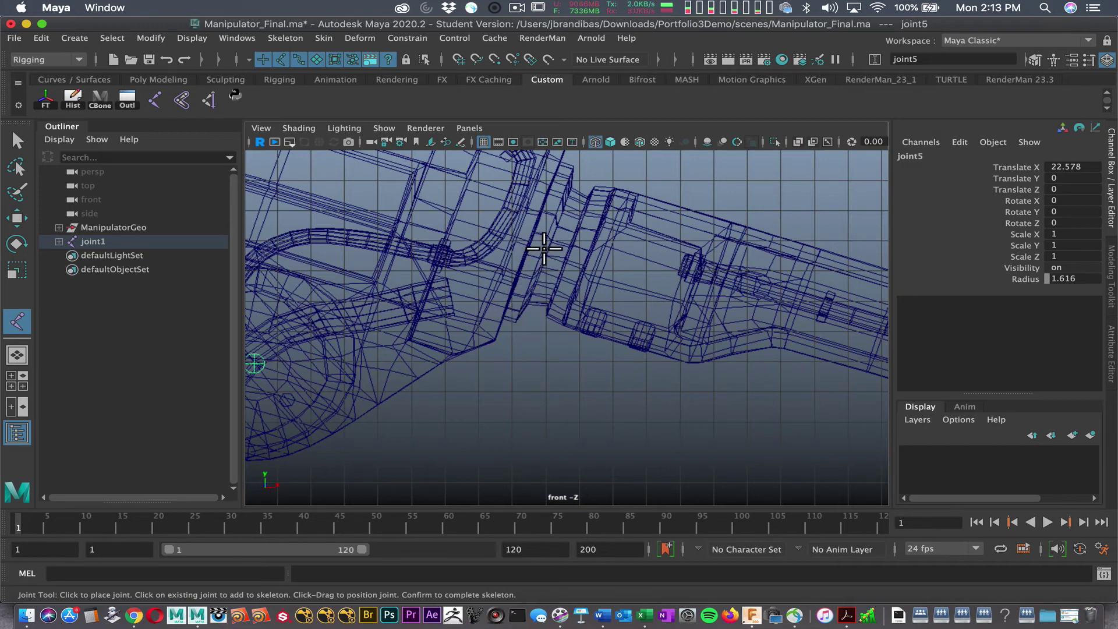
left_click(531, 238)
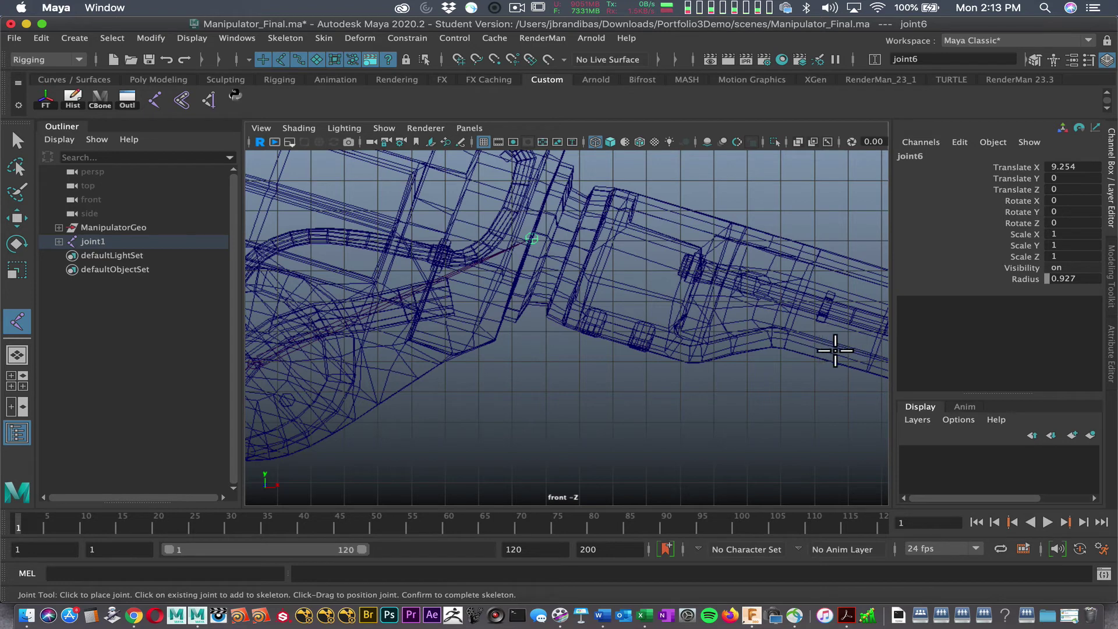
middle_click_drag(831, 342, 453, 279, "alt")
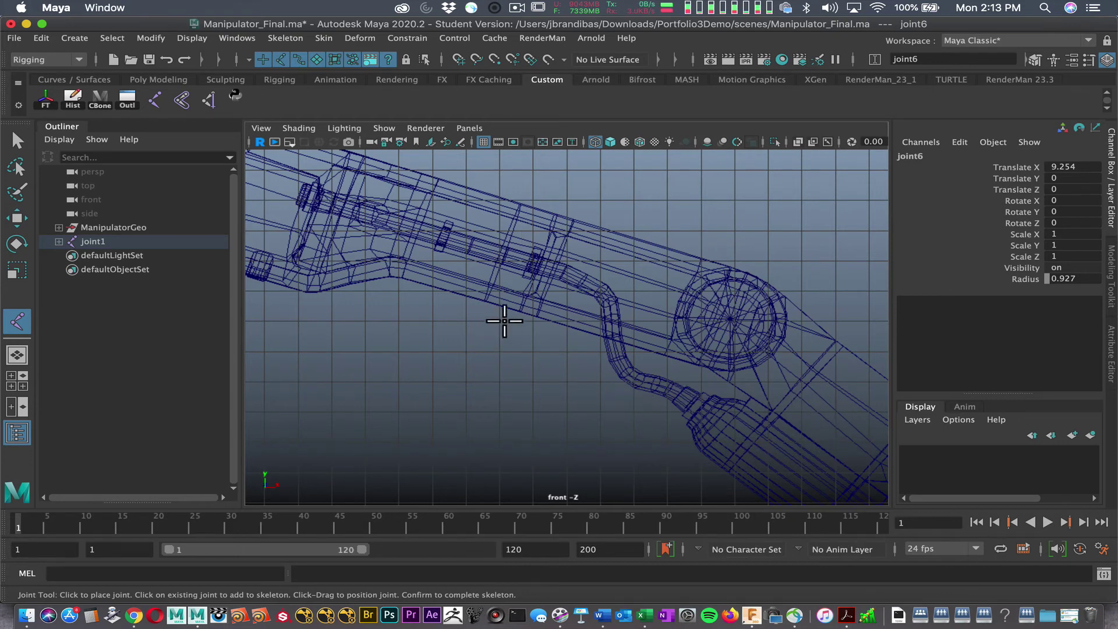
middle_click_drag(512, 317, 766, 362, "alt")
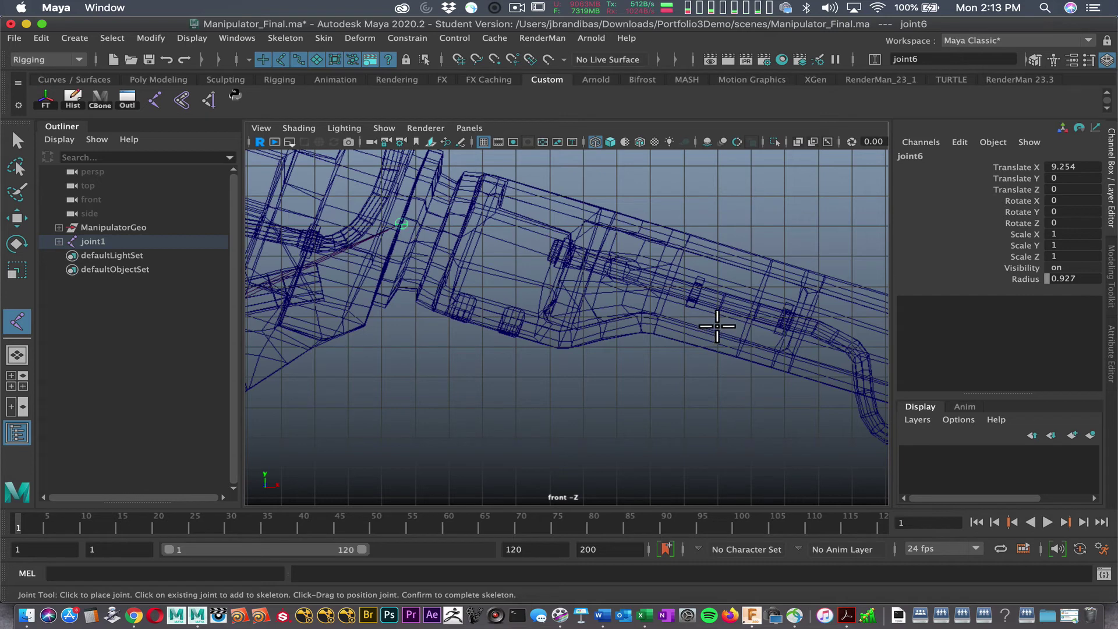
left_click(705, 315)
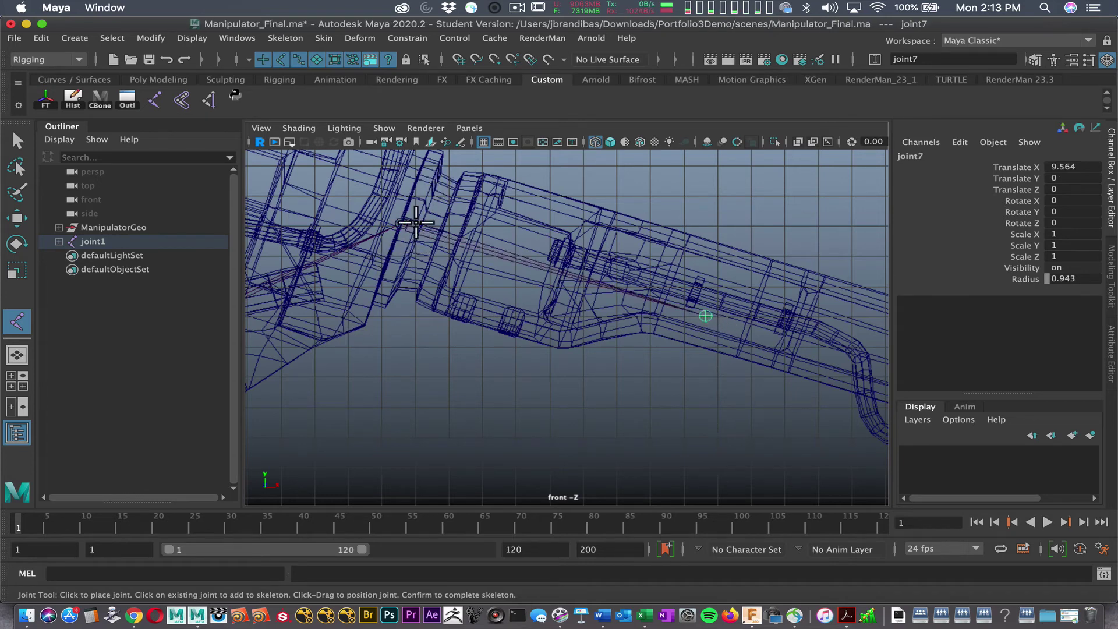
Step: Check the new forearm bone in isolation, restore the geometry, and finish the joint chain with the Select tool
key("ctrl+1")
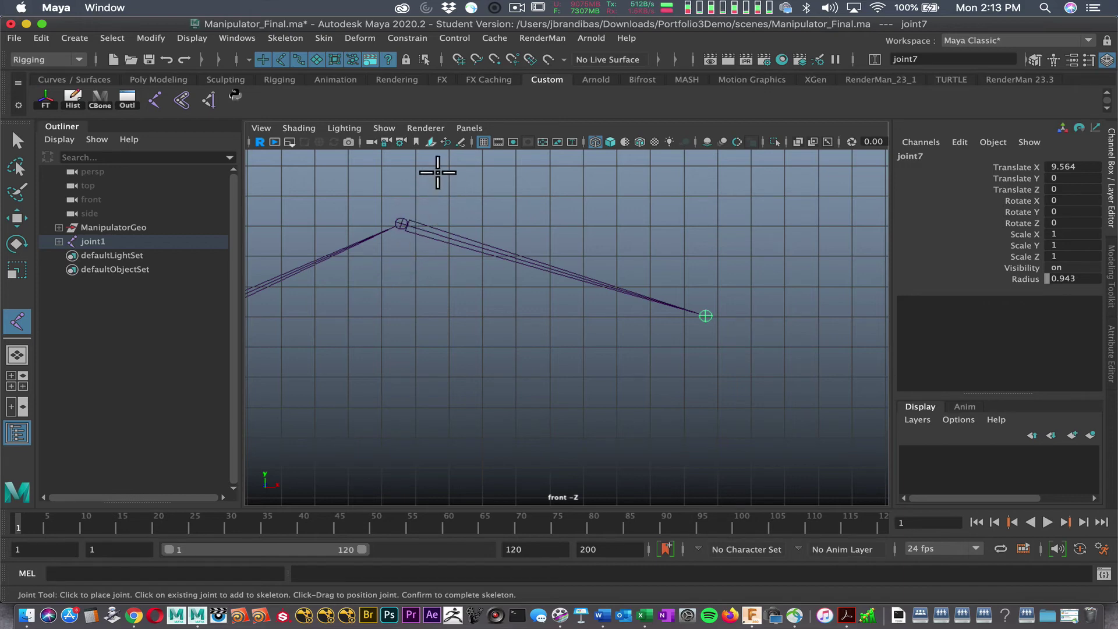
key("ctrl+1")
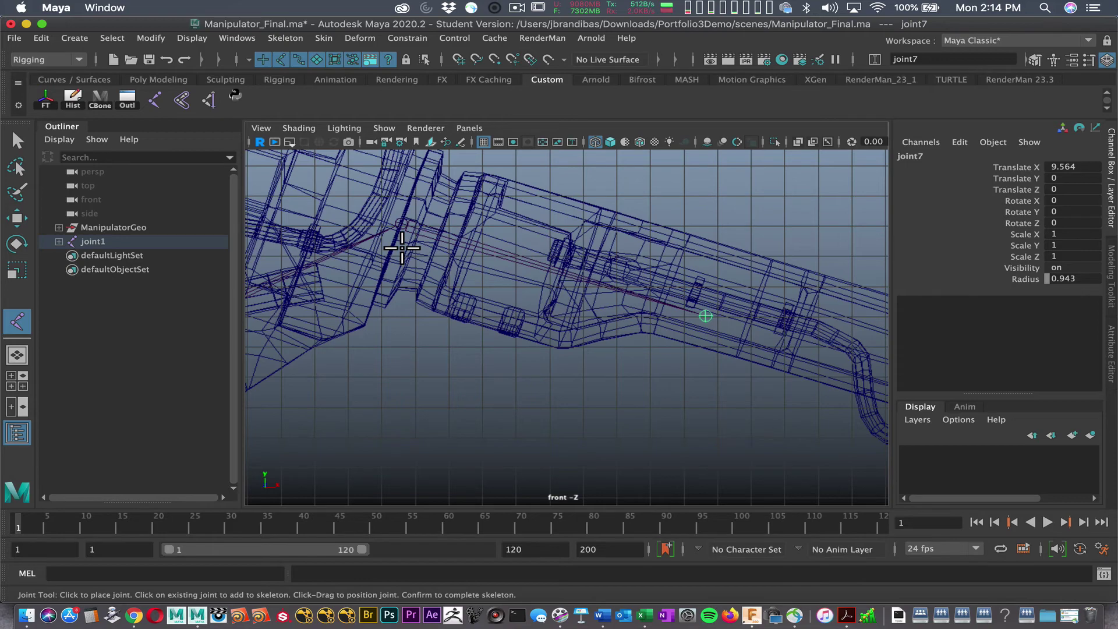
key("q")
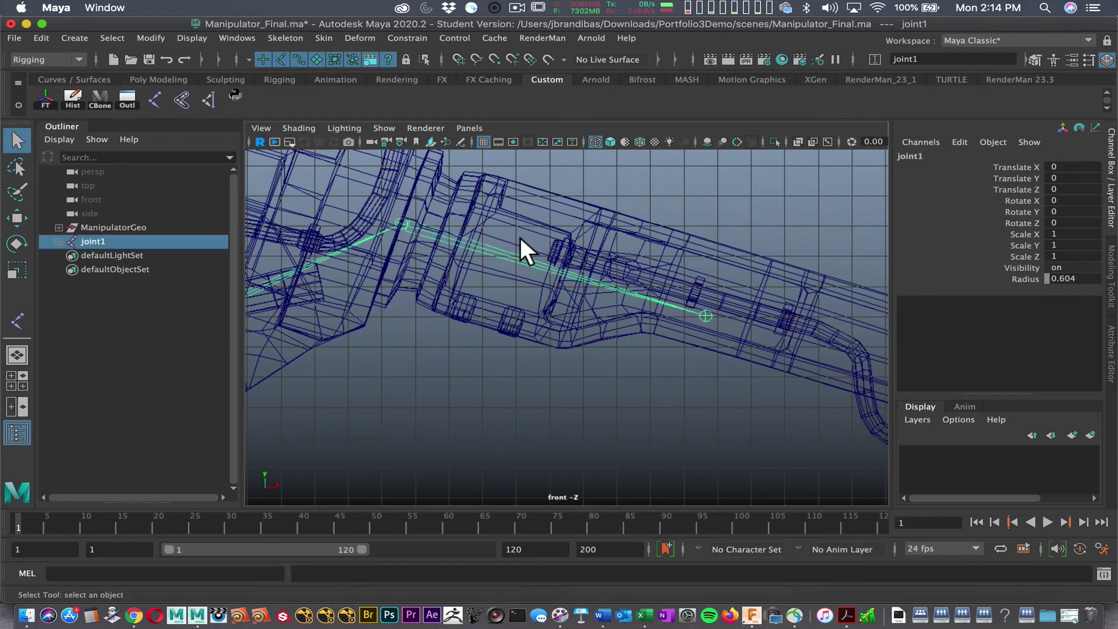
Step: Review the chain against the arm, expand the full joint hierarchy, and rename the root joint Arm_Base
right_click_drag(540, 393, 453, 329, "alt")
middle_click_drag(453, 328, 562, 219, "alt")
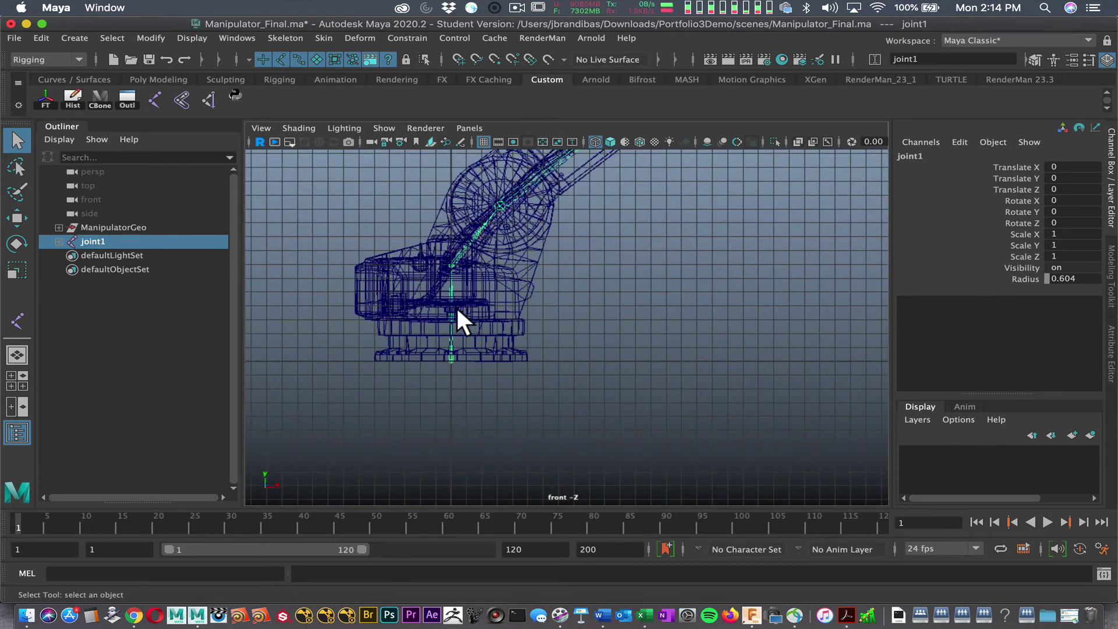
right_click_drag(564, 258, 453, 273, "alt")
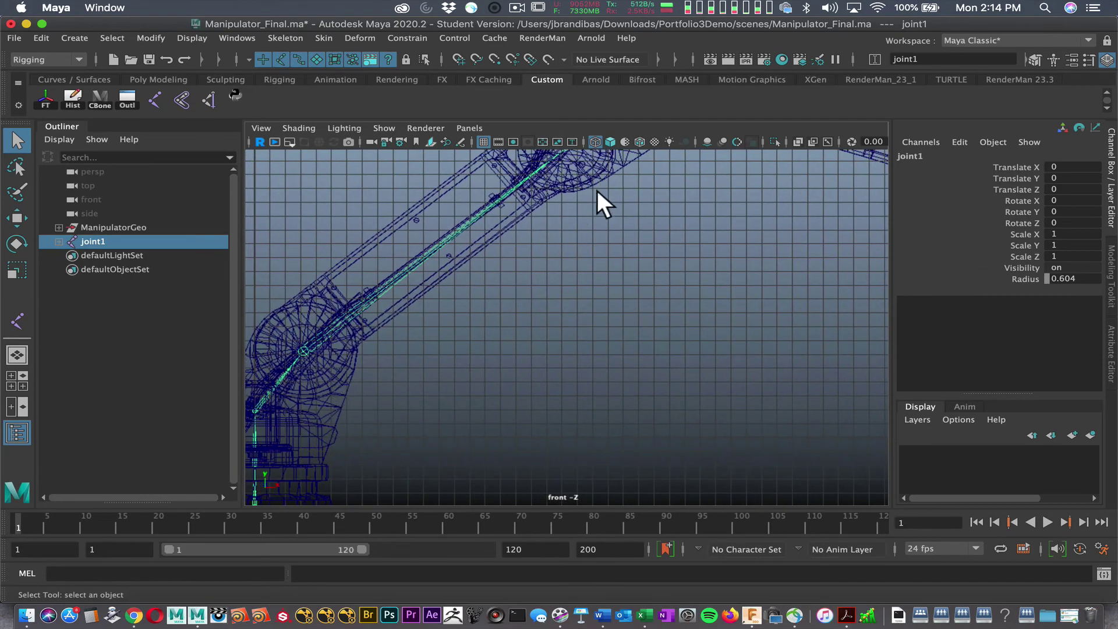
middle_click_drag(597, 191, 508, 288, "alt")
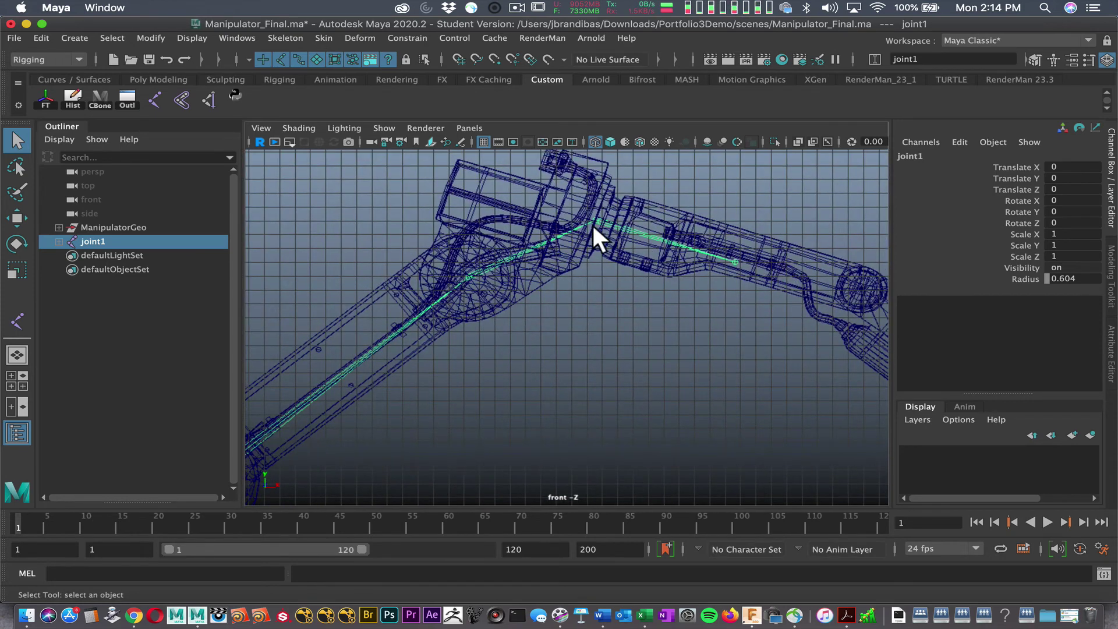
middle_click_drag(684, 279, 666, 229, "alt")
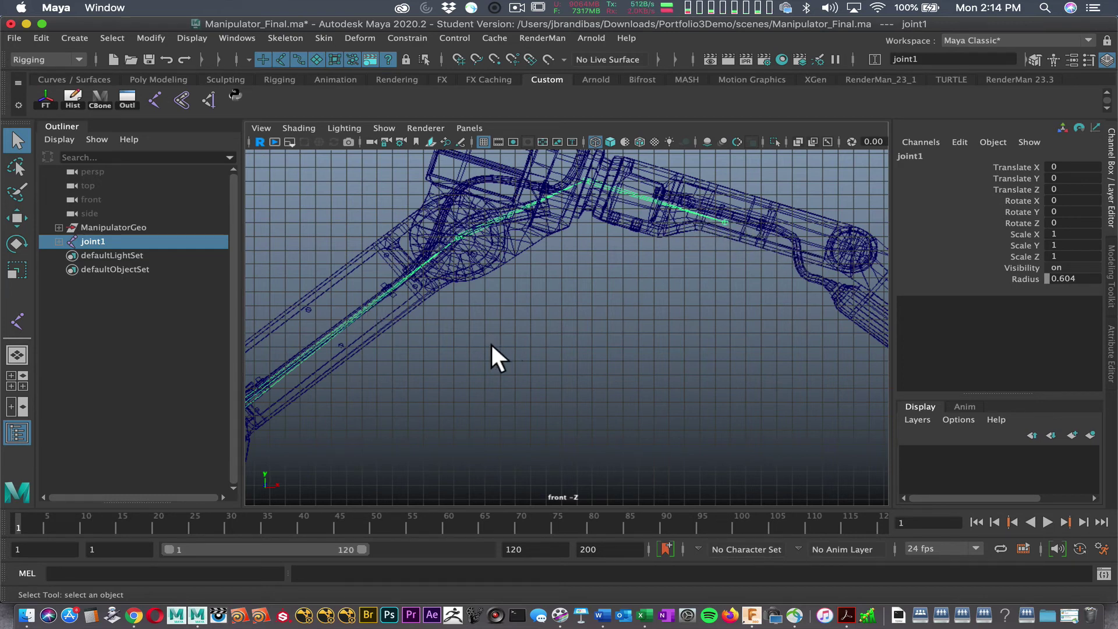
middle_click_drag(521, 343, 655, 255, "alt")
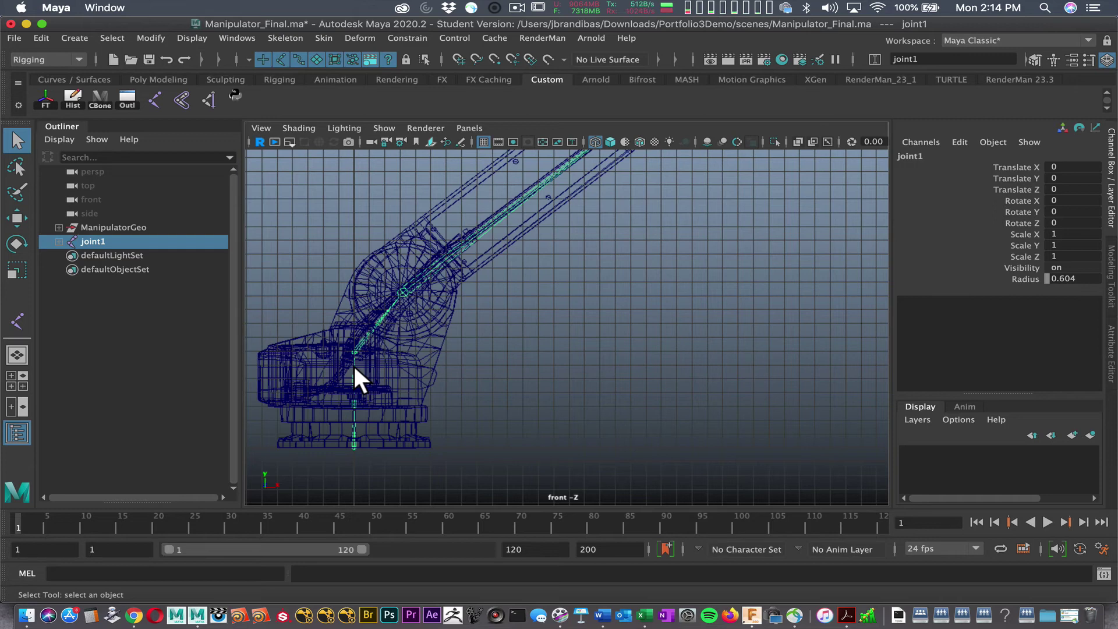
left_click(59, 242, "shift")
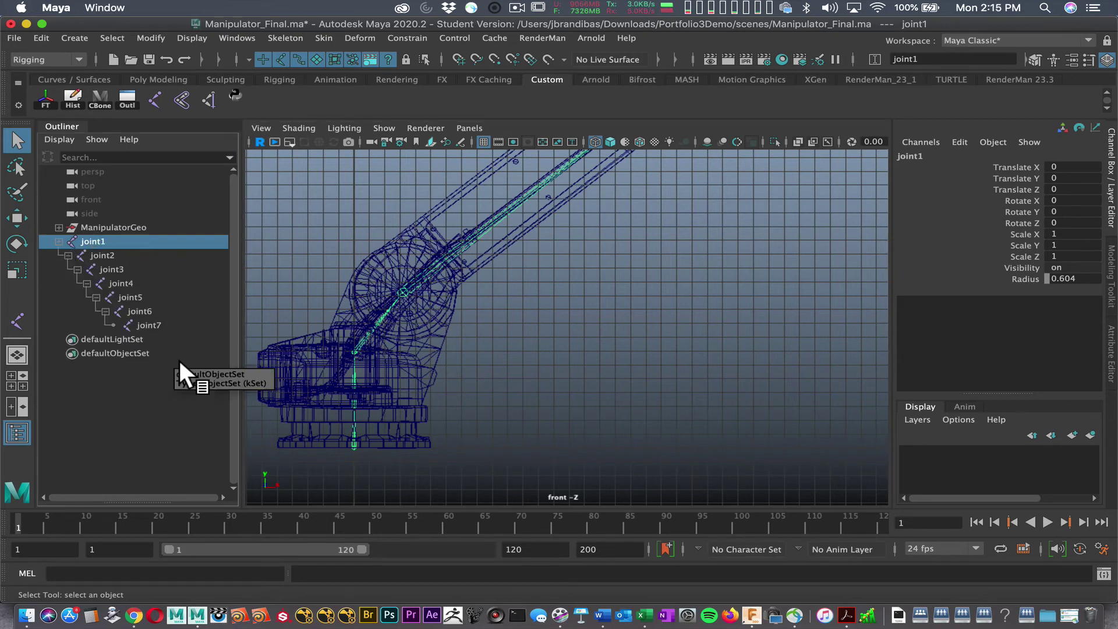
double_click(105, 242)
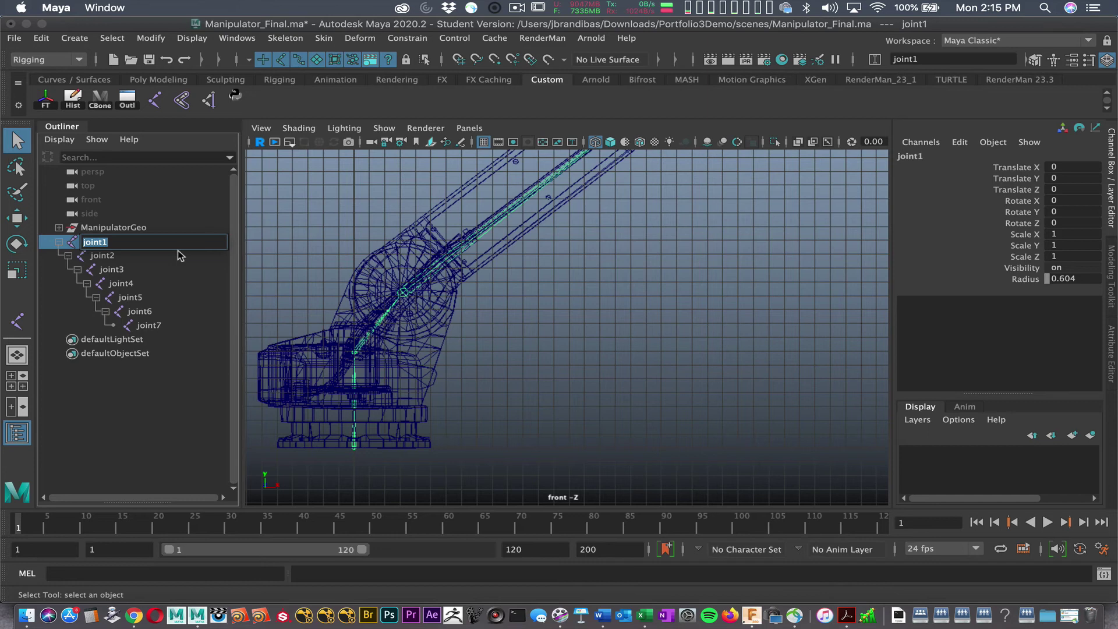
type("Arm_Base")
key("Return")
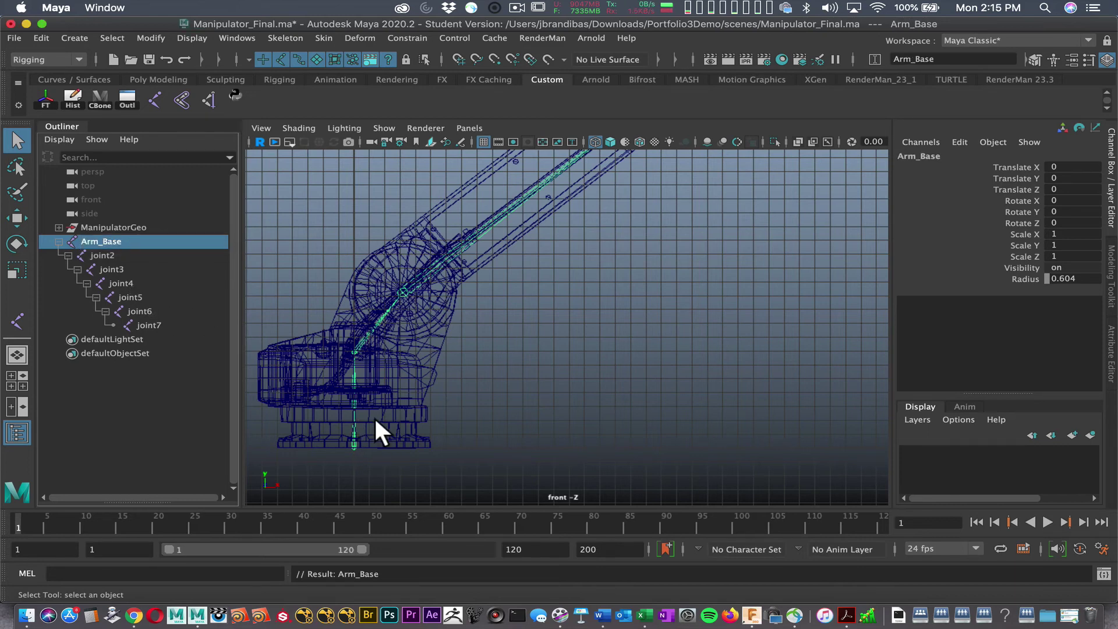
Step: Rename the second joint, at the top of the base ring, as Arm_Base_Twist
left_click(124, 257)
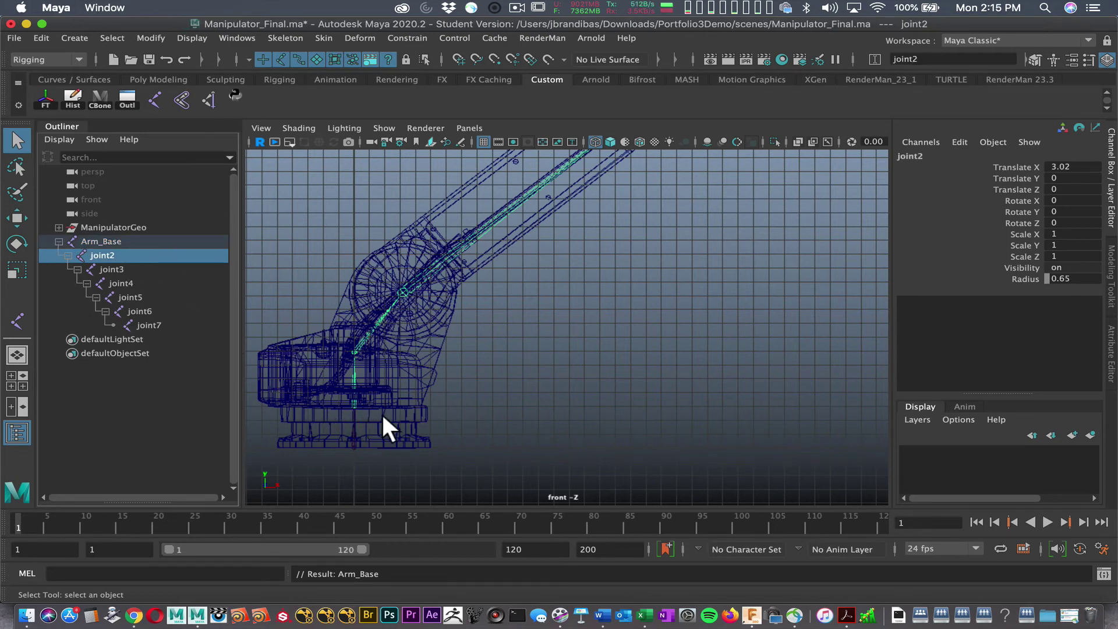
double_click(117, 254)
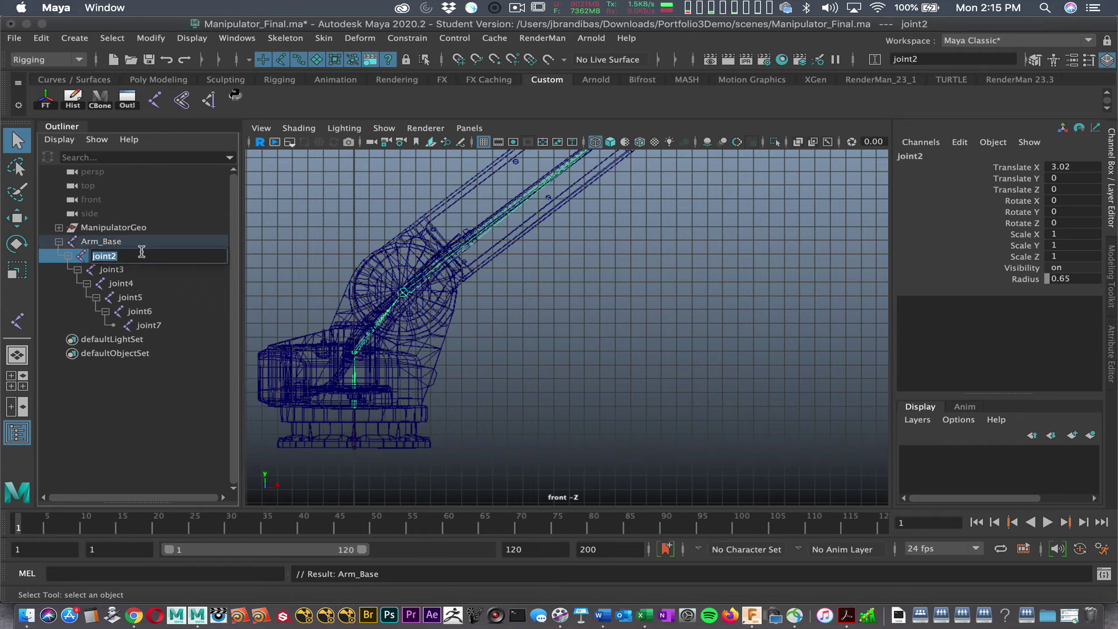
type("Arm_Base")
key("BackSpace")
type("_Twist")
key("Return")
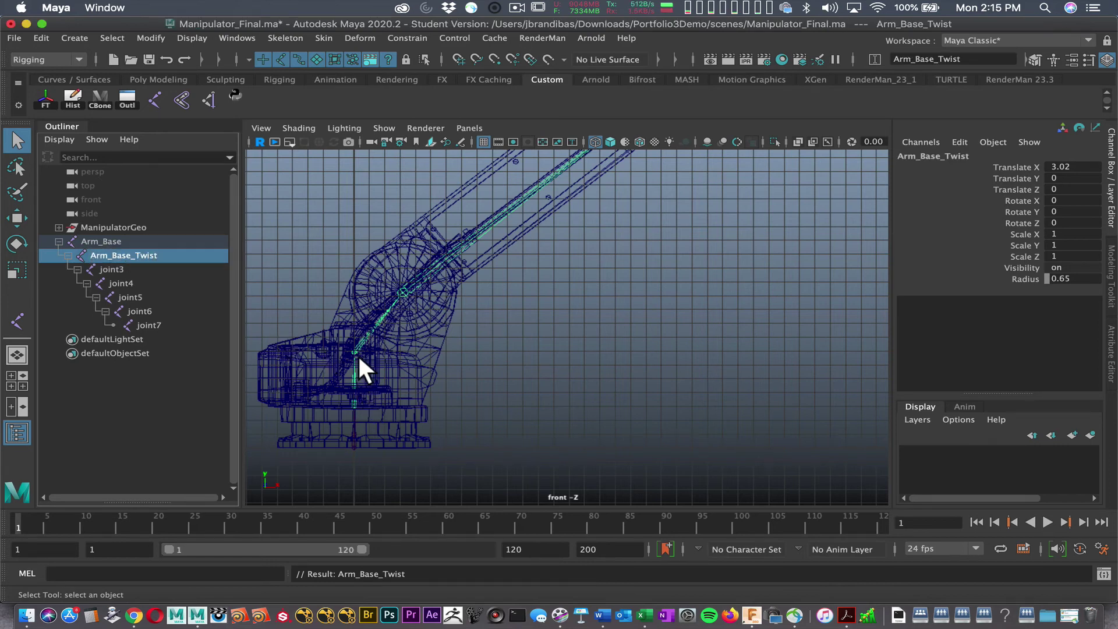
Step: Rename the third joint, at the top of the rotating body, as Arm_Base_Holding
double_click(131, 270)
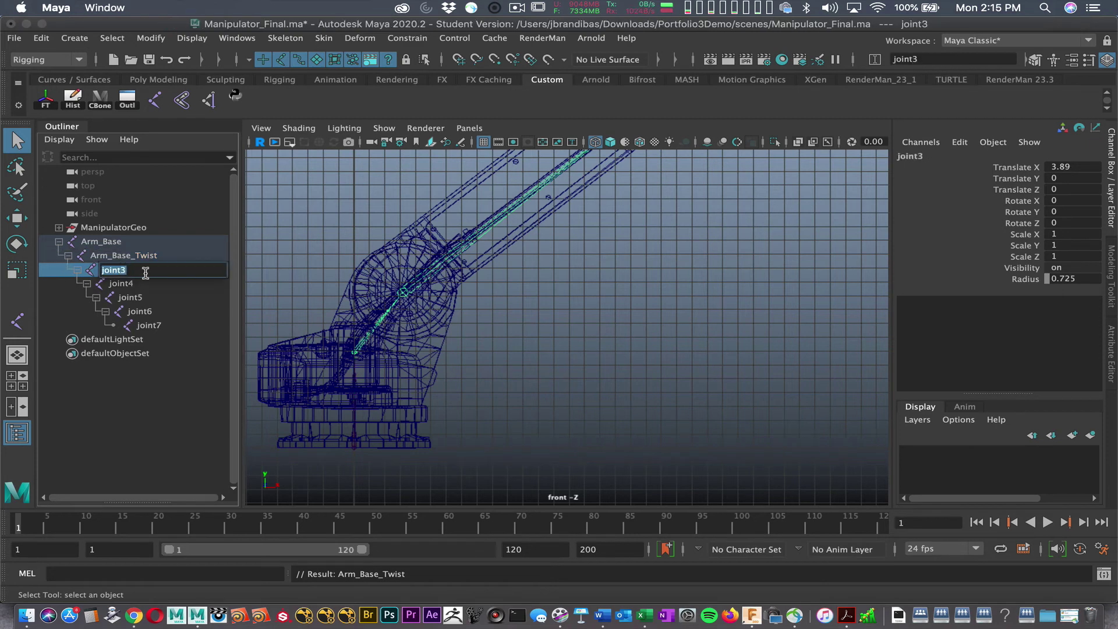
type("Arm_Base_Holding")
key("Return")
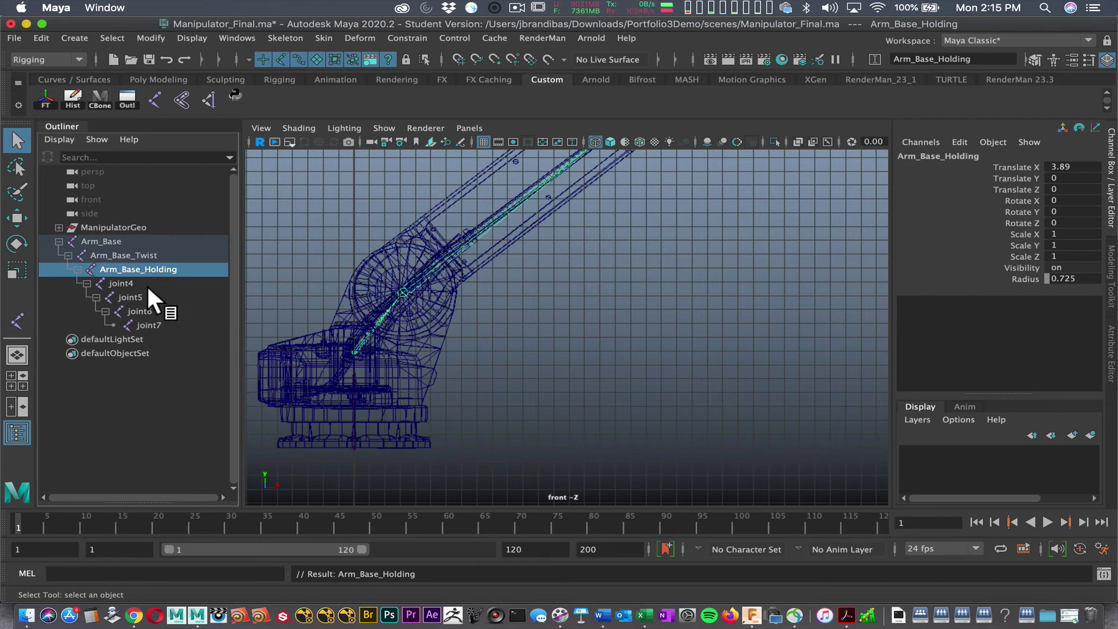
Step: Rename the fourth joint, at the large pivot where the lower arm begins, as Arm_Lower
left_click(146, 284)
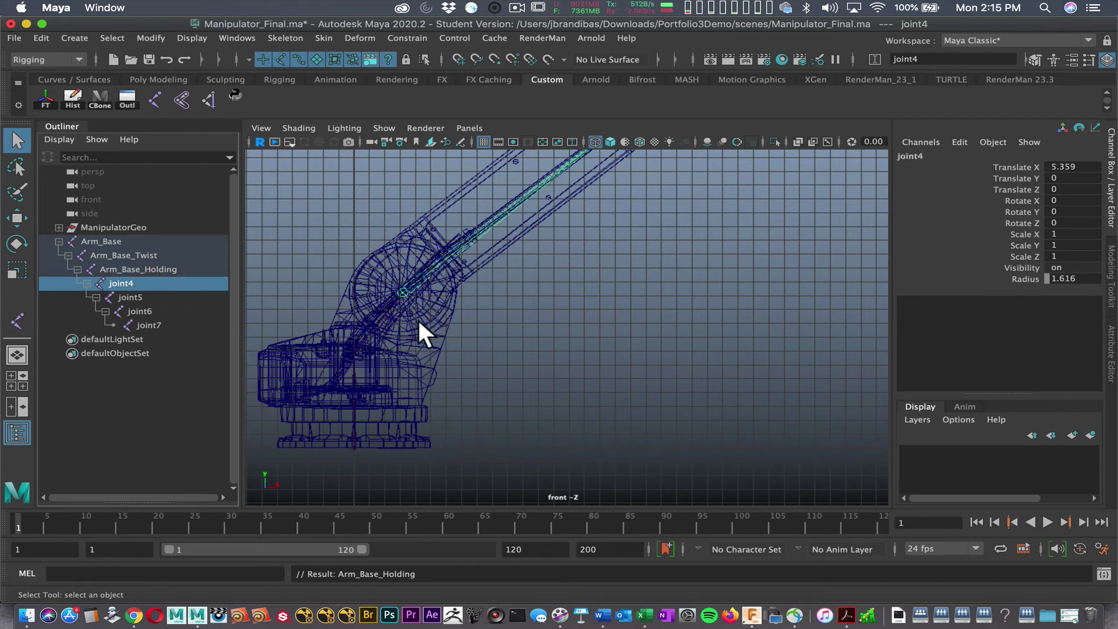
double_click(132, 286)
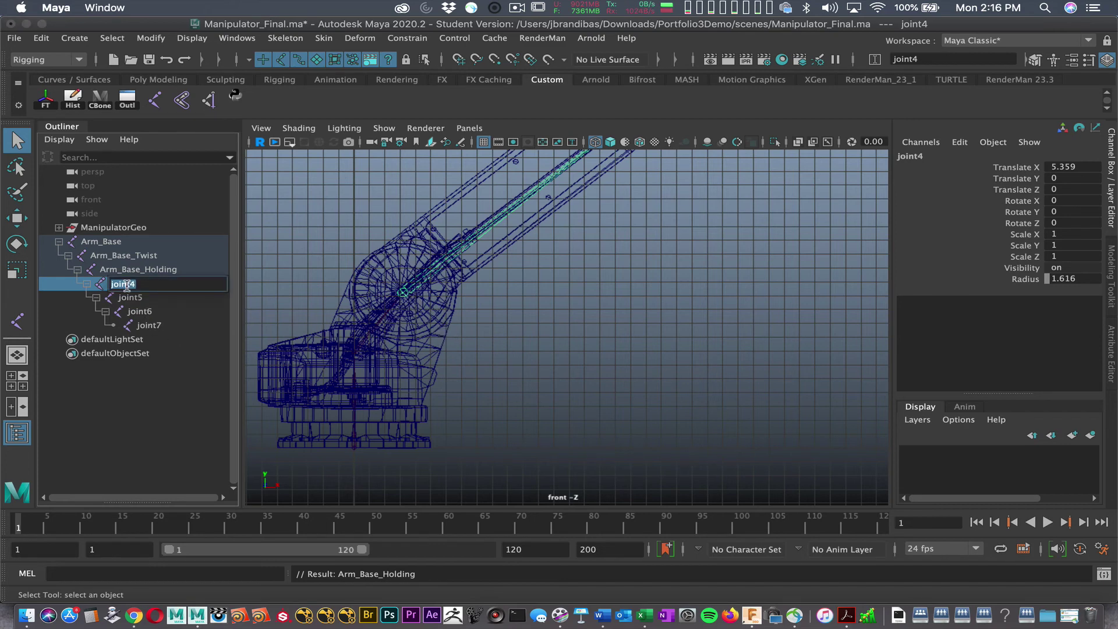
type("Arm_Lower")
key("Return")
Step: Rename the fifth joint, at the elbow pivot above the lower arm, as Arm_Mid
left_click(145, 299)
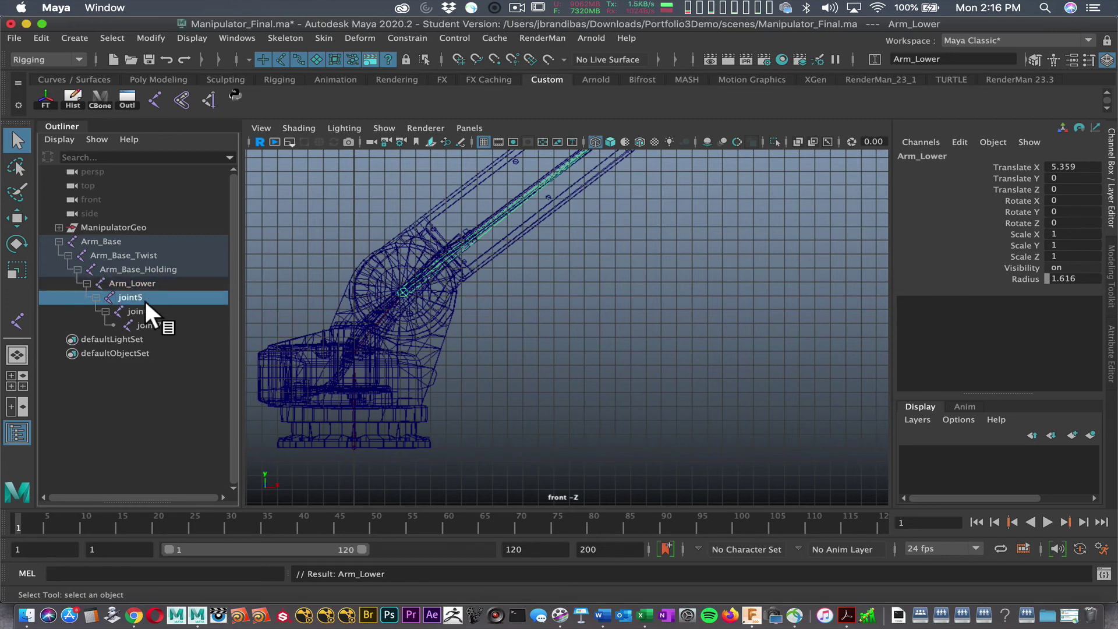
scroll(684, 281, "up", 5)
middle_click_drag(591, 386, 596, 330, "alt")
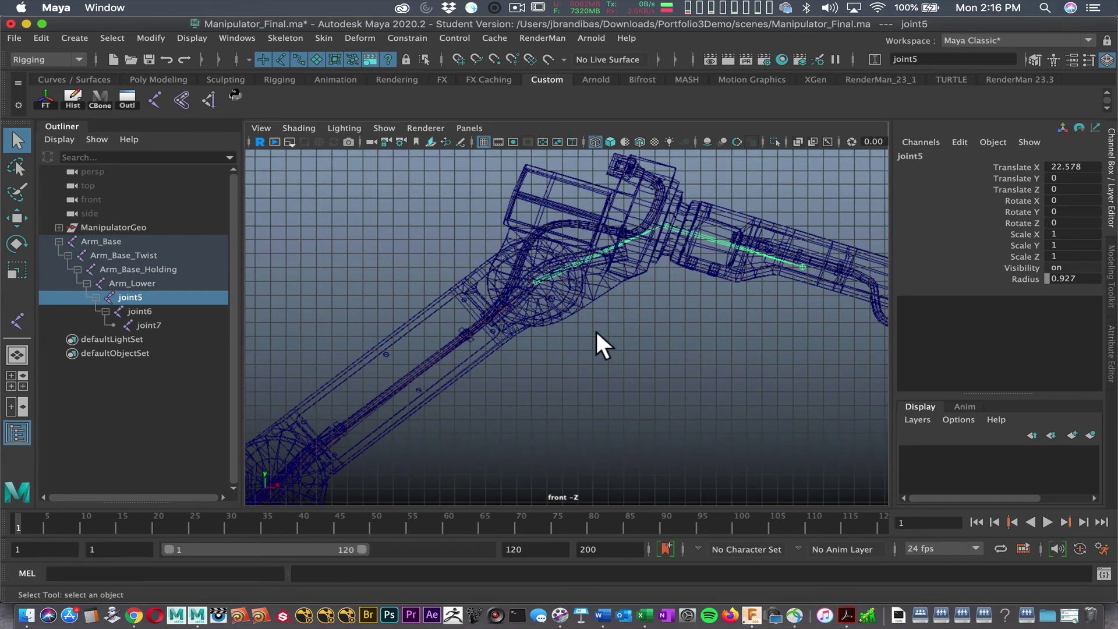
double_click(141, 297)
type("Arm")
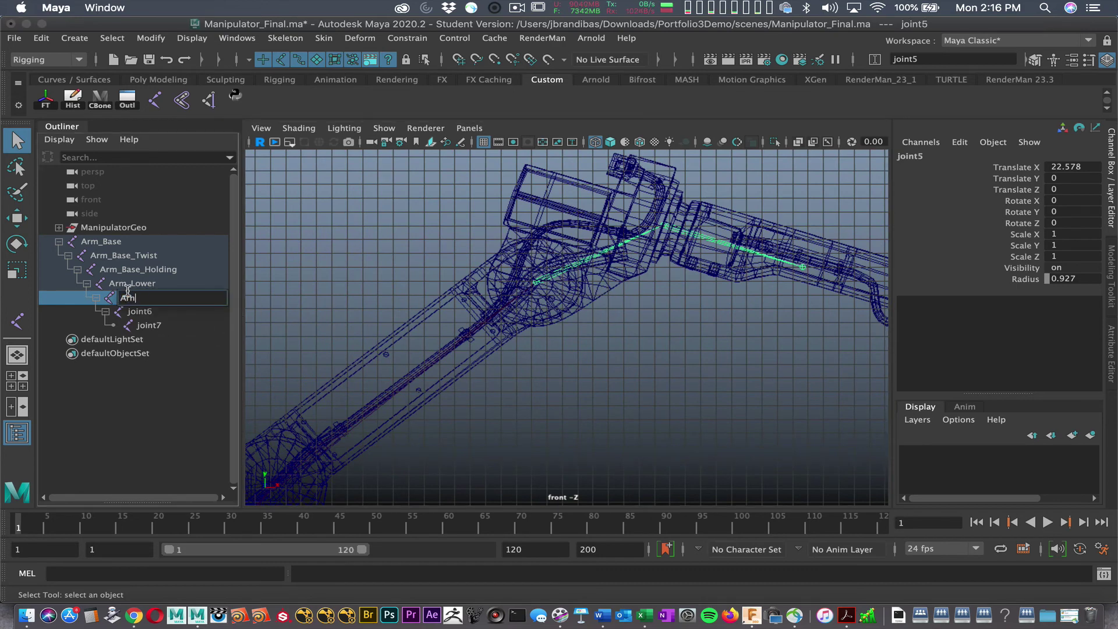
type("_Mid")
key("Return")
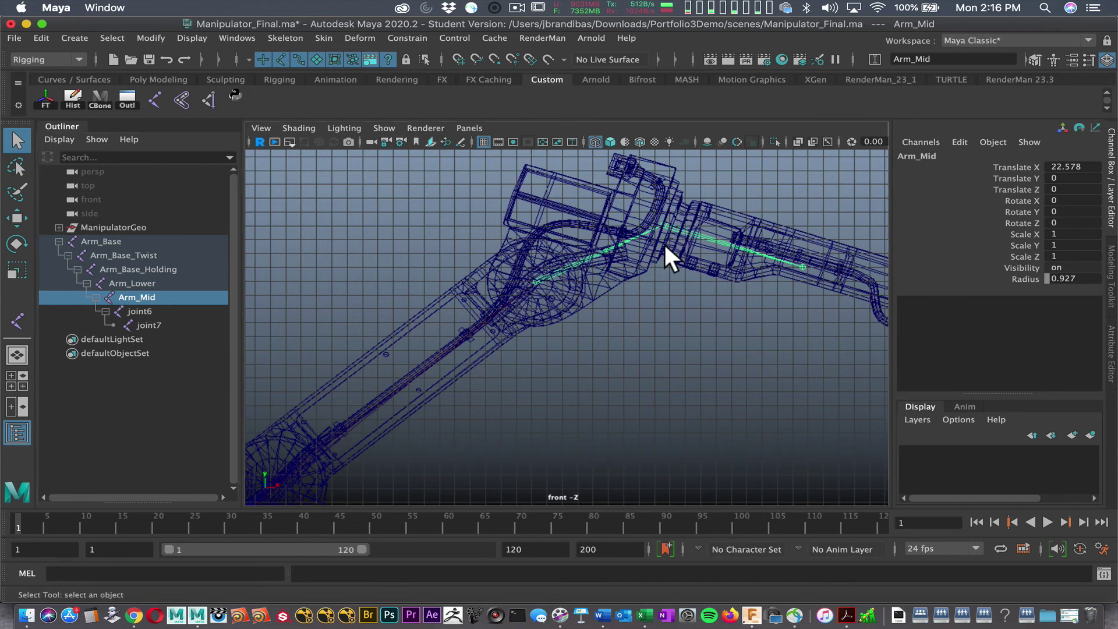
Step: Rename the sixth joint, where the forearm starts after the elbow, as Arm_Mid_Twist
double_click(153, 312)
type("Arm_")
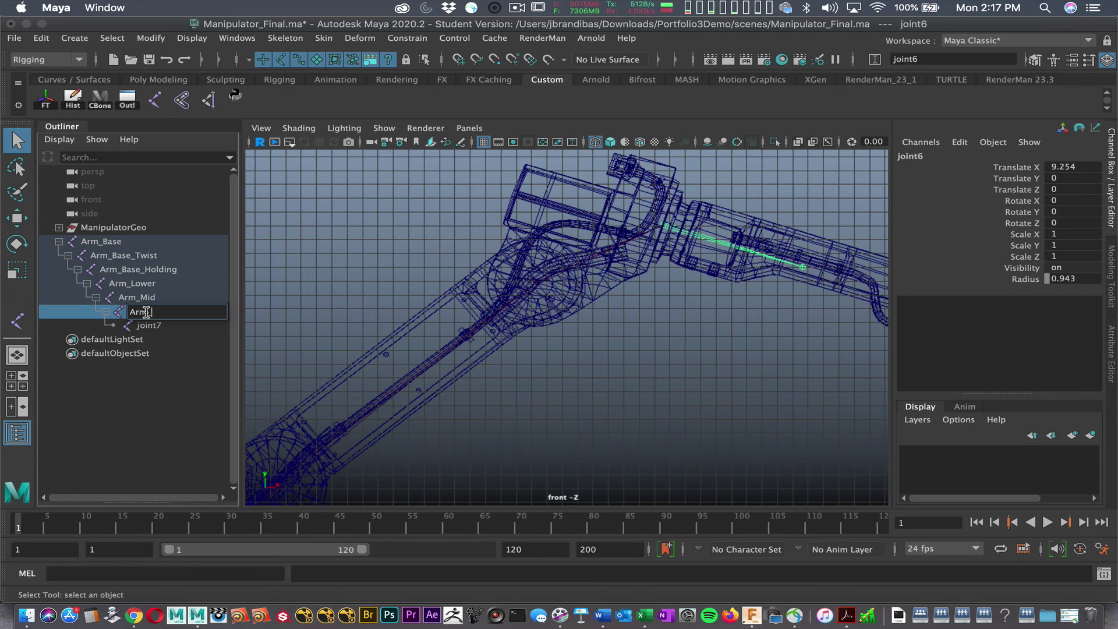
type("Mid_Twist")
key("Return")
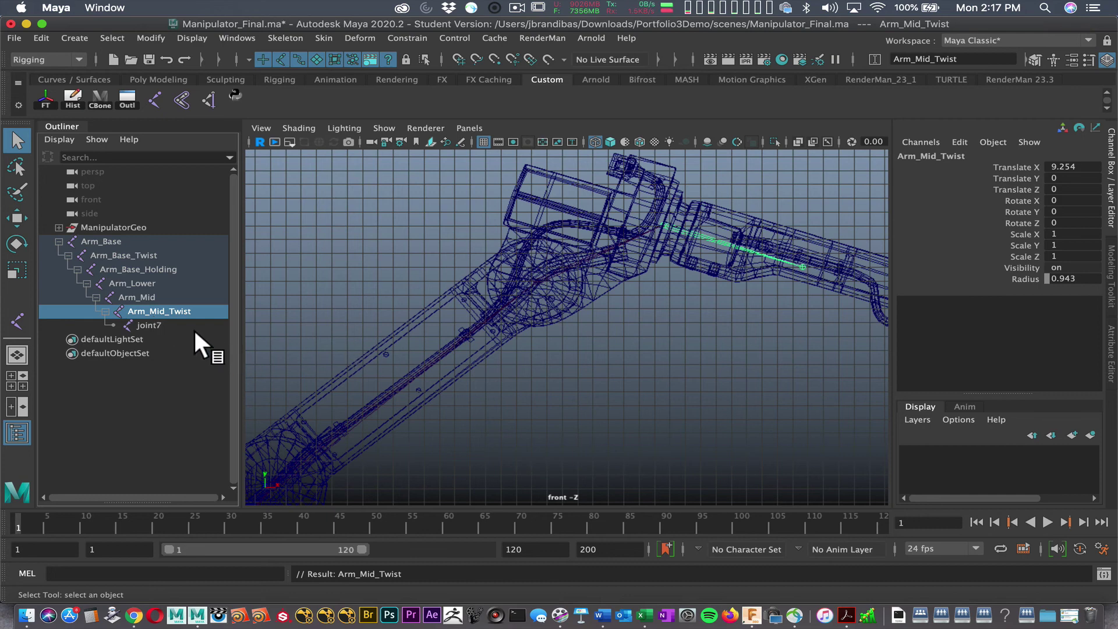
Step: Rename the last joint of the chain, partway along the forearm, as Arm_Mid_End
double_click(164, 326)
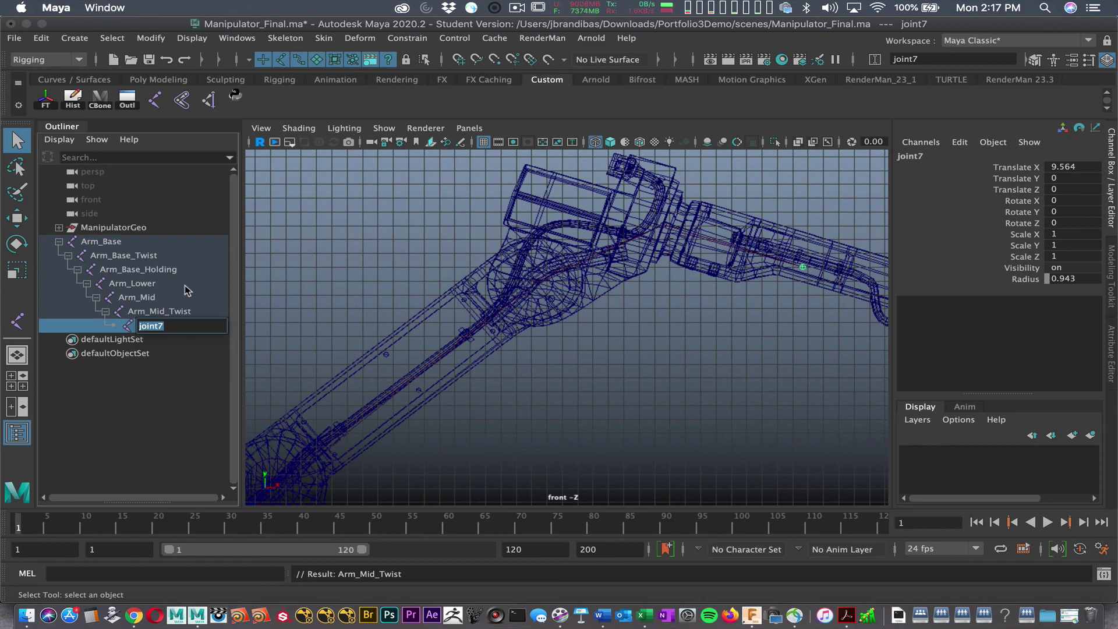
type("Arm_Mid_End_")
key("Return")
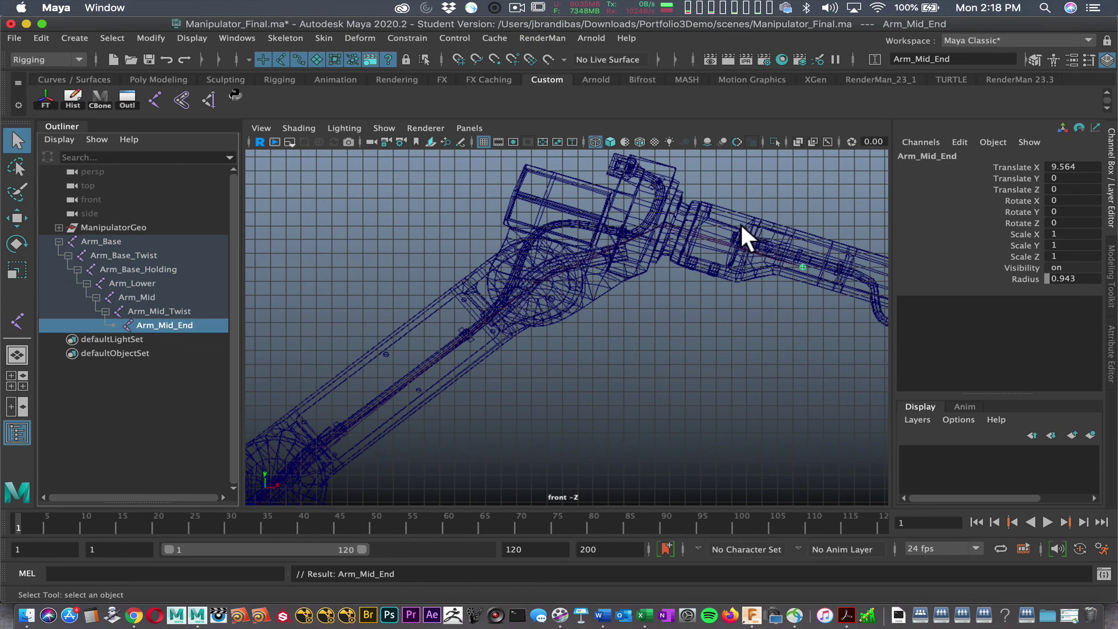
Step: Examine the end joint's position inside the forearm and review the named chain from Arm_Base to Arm_Mid_End
right_click_drag(740, 222, 904, 352, "alt")
middle_click_drag(641, 408, 464, 377, "alt")
right_click_drag(465, 377, 811, 296, "alt")
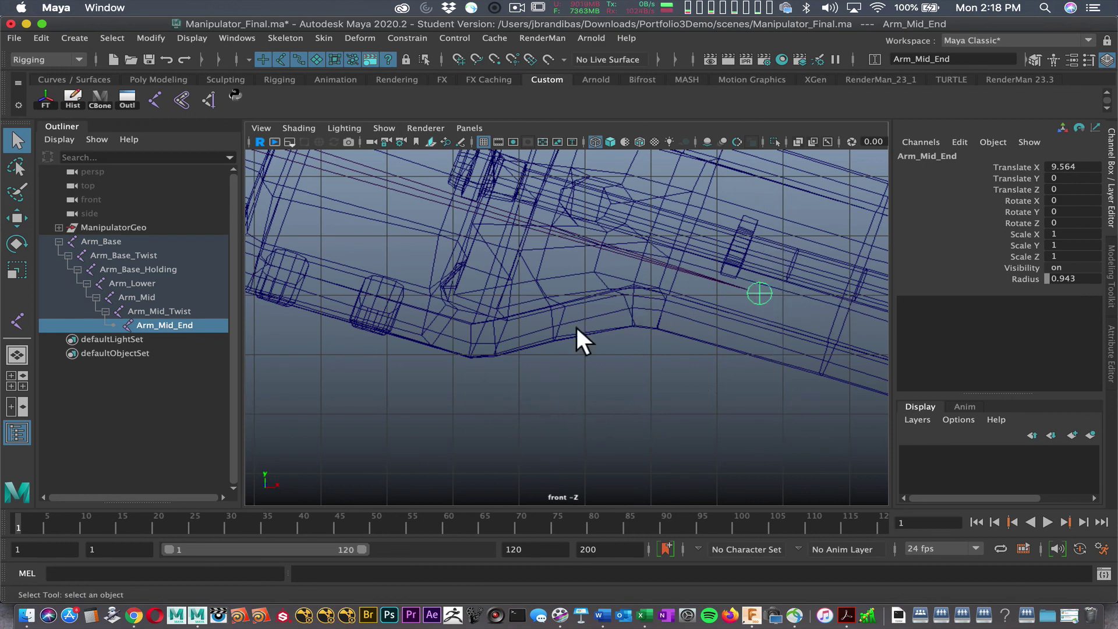
right_click_drag(697, 392, 449, 262, "alt")
right_click_drag(568, 293, 701, 354, "alt")
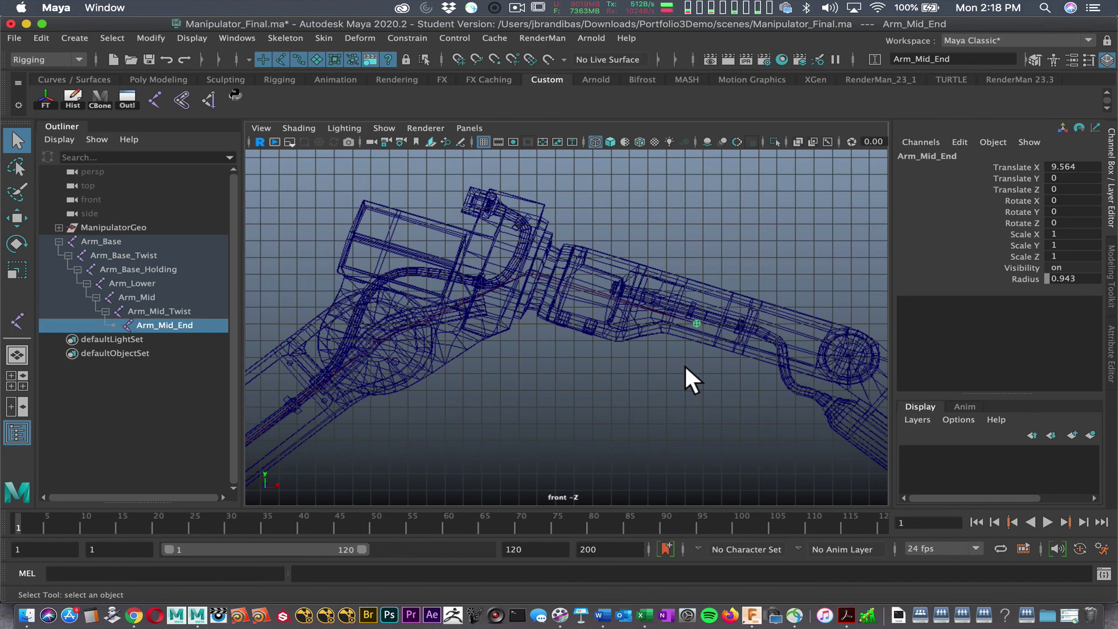
middle_click_drag(680, 377, 639, 377, "alt")
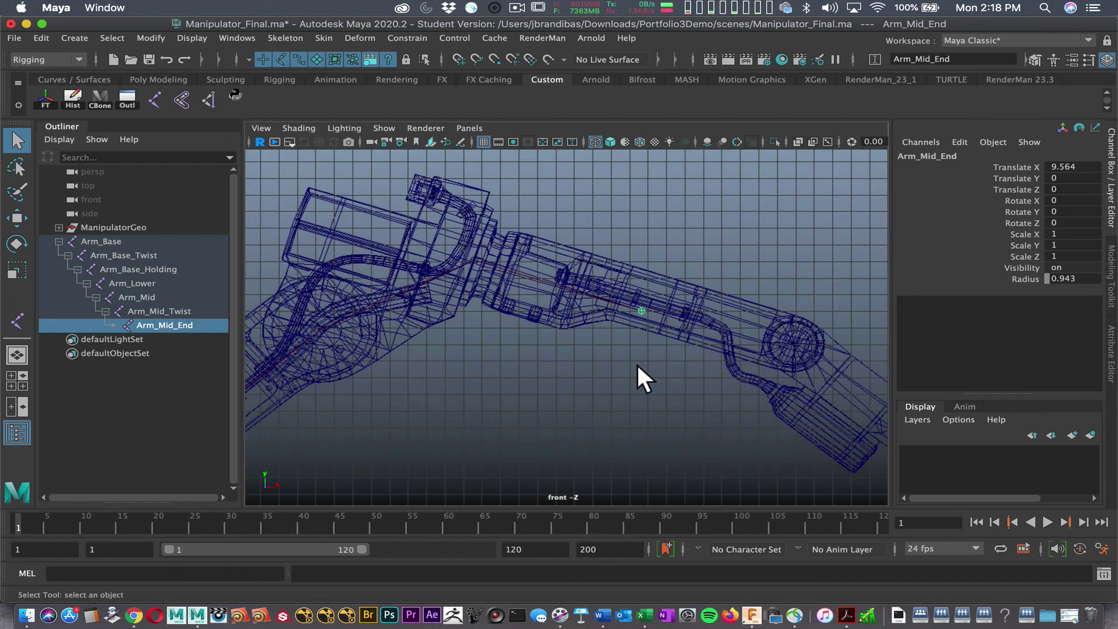
right_click_drag(639, 377, 533, 357, "alt")
middle_click_drag(533, 357, 639, 332, "alt")
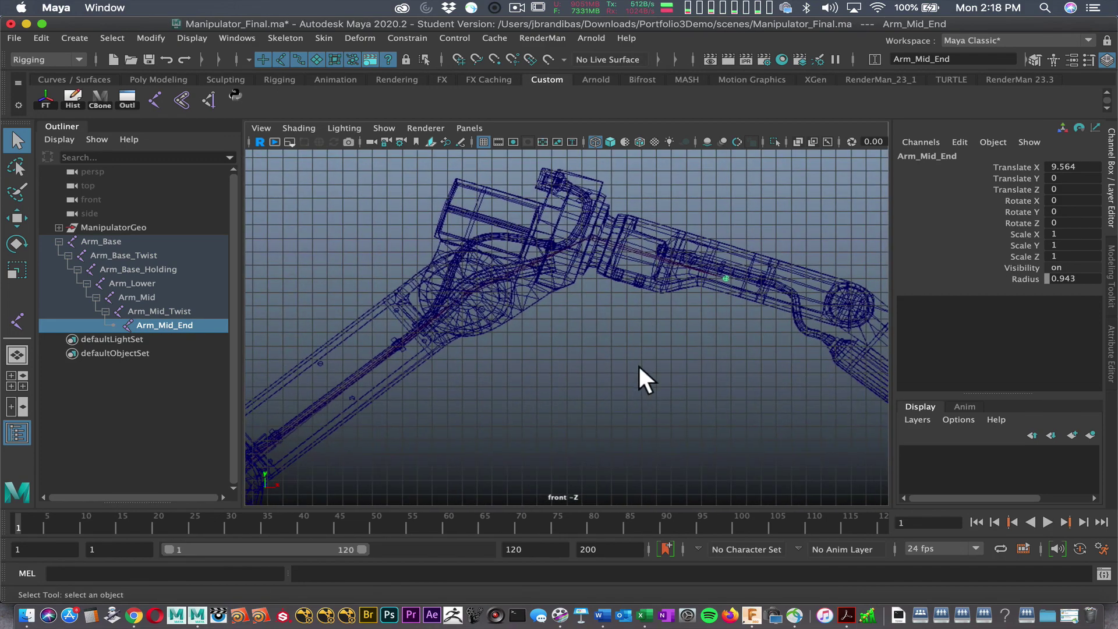
middle_click_drag(642, 379, 619, 361, "alt")
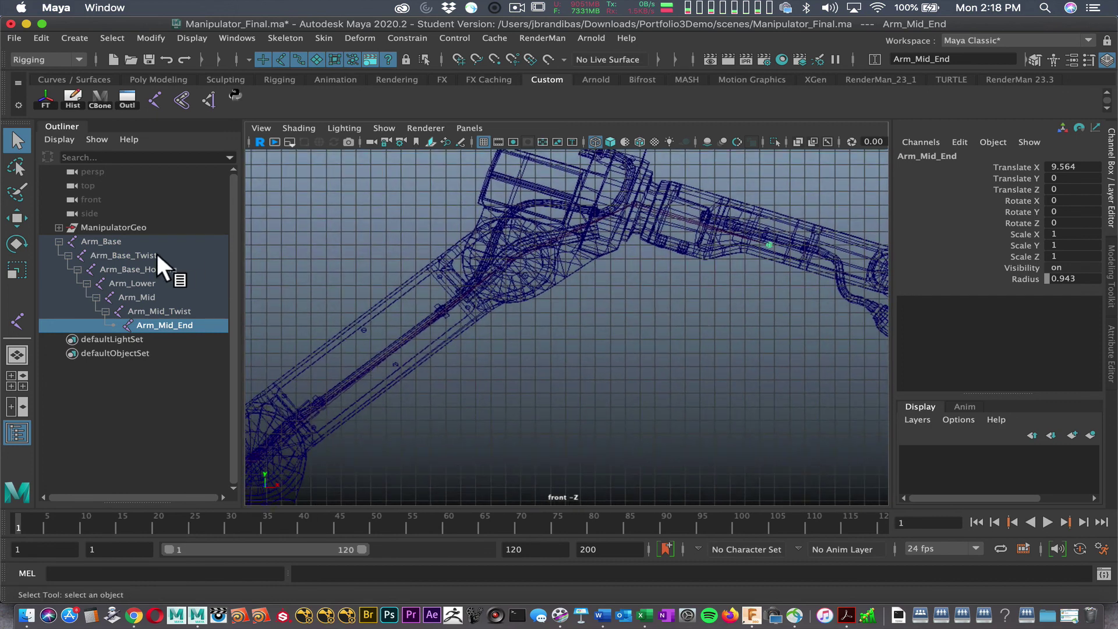
middle_click_drag(191, 319, 435, 362)
middle_click_drag(120, 243, 252, 245)
middle_click_drag(153, 324, 235, 298)
Step: Group the whole joint chain from its root, Arm_Base, and name the group joints
left_click(115, 243)
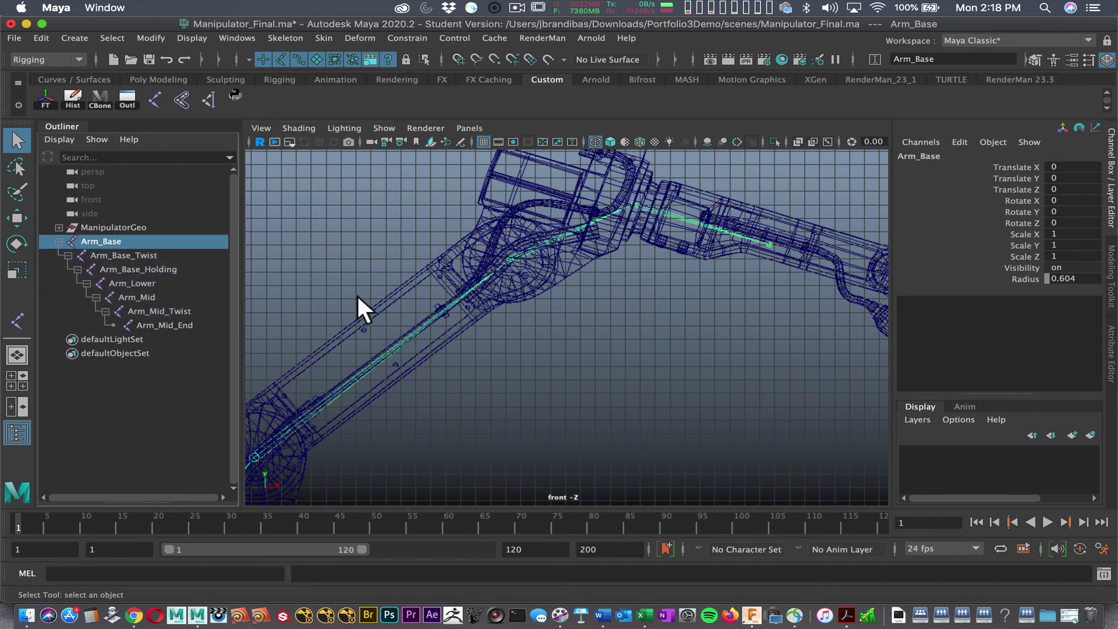
key("ctrl+g")
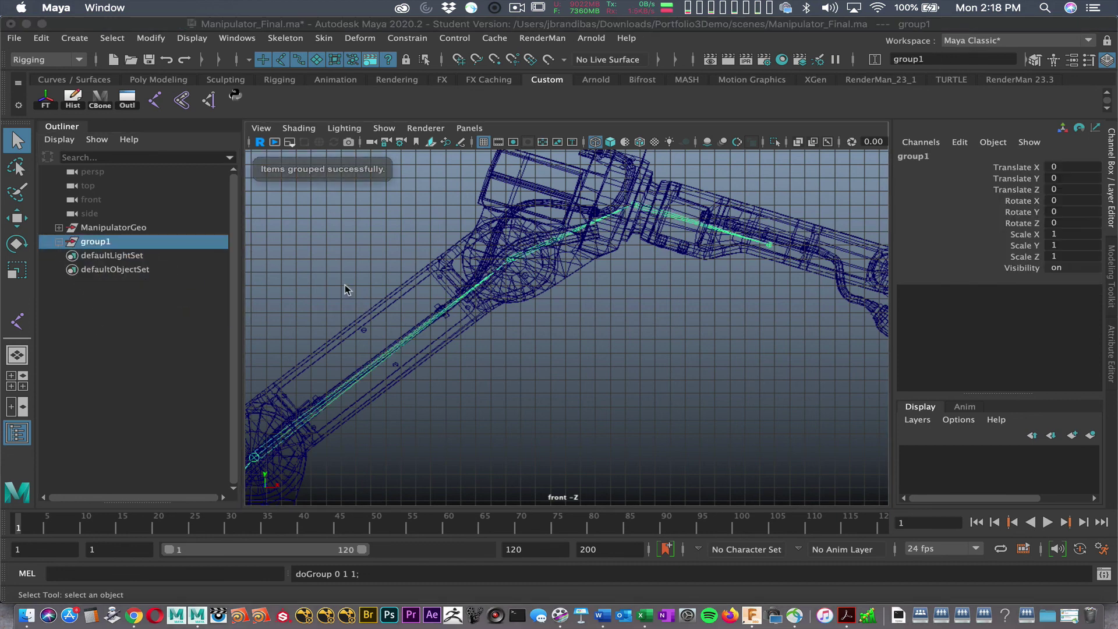
double_click(109, 243)
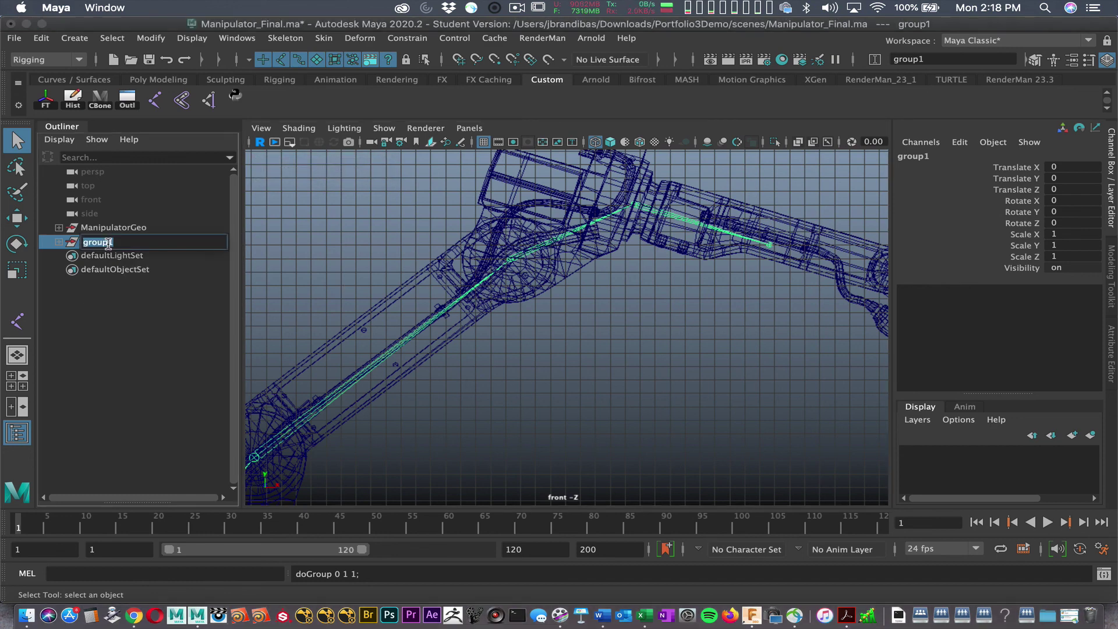
type("joints")
key("Return")
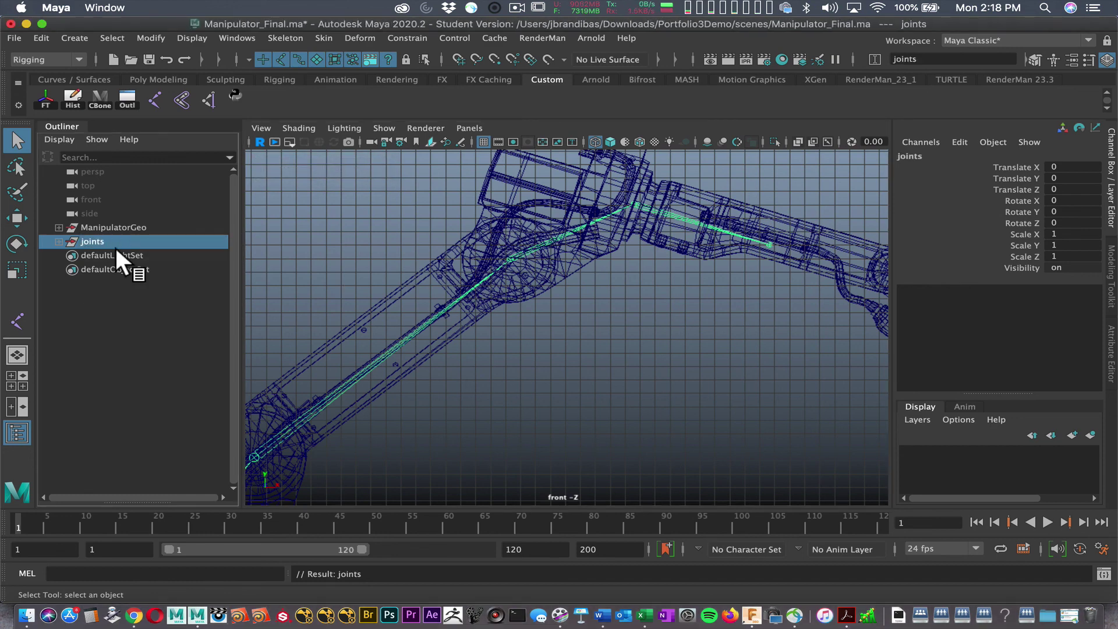
Step: Check the contents of the ManipulatorGeo group, rename it geo, and leave the joints group selected
left_click(117, 228)
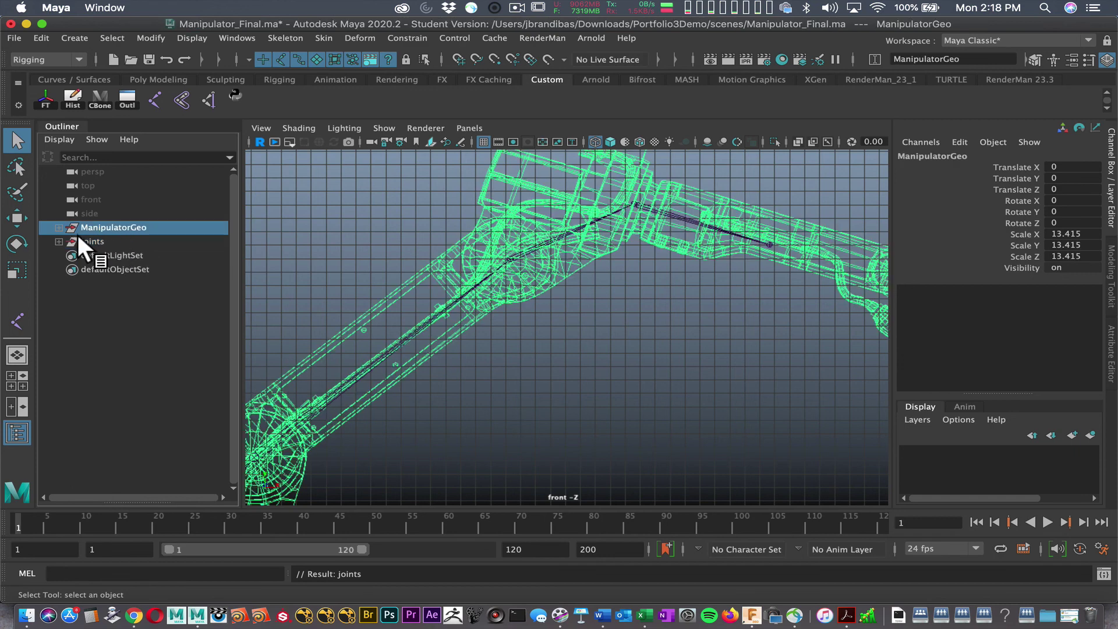
left_click(59, 228)
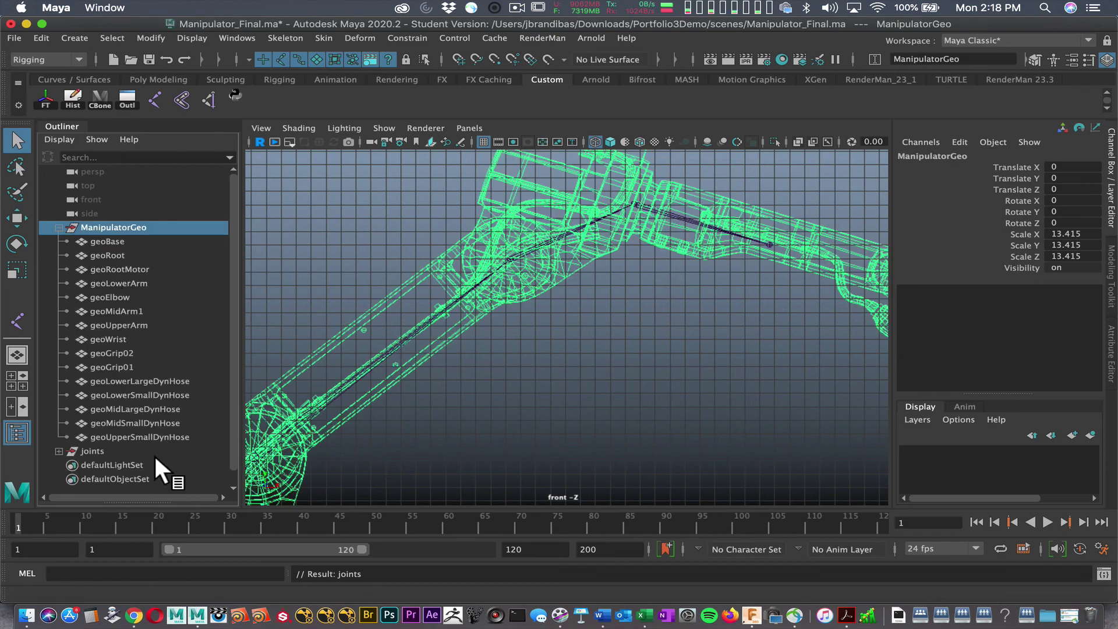
left_click(59, 229)
double_click(121, 228)
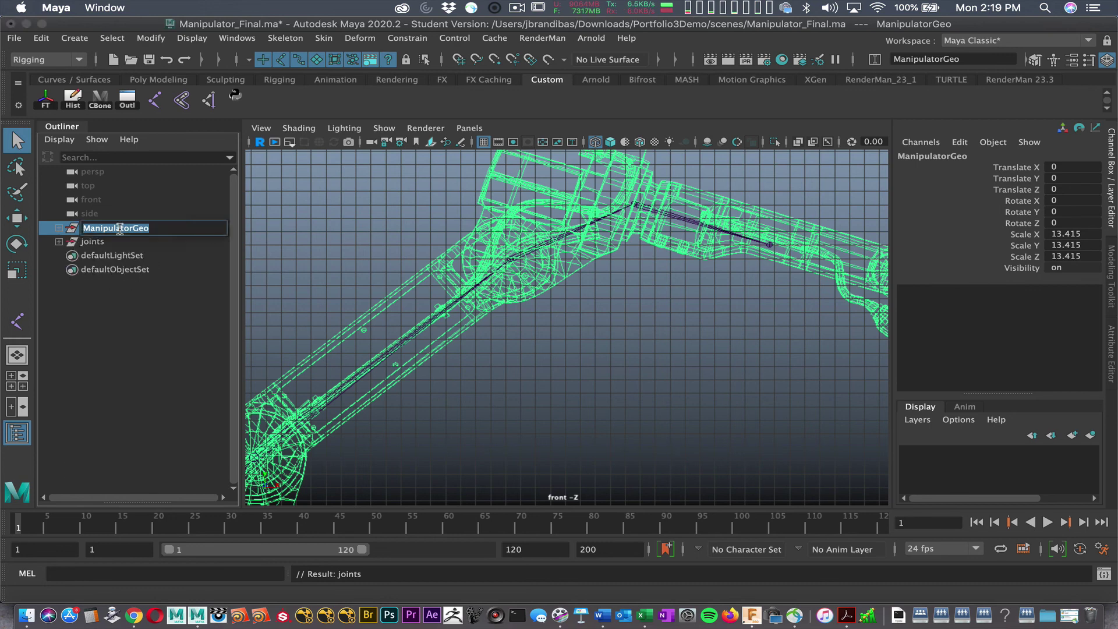
type("geo")
key("Return")
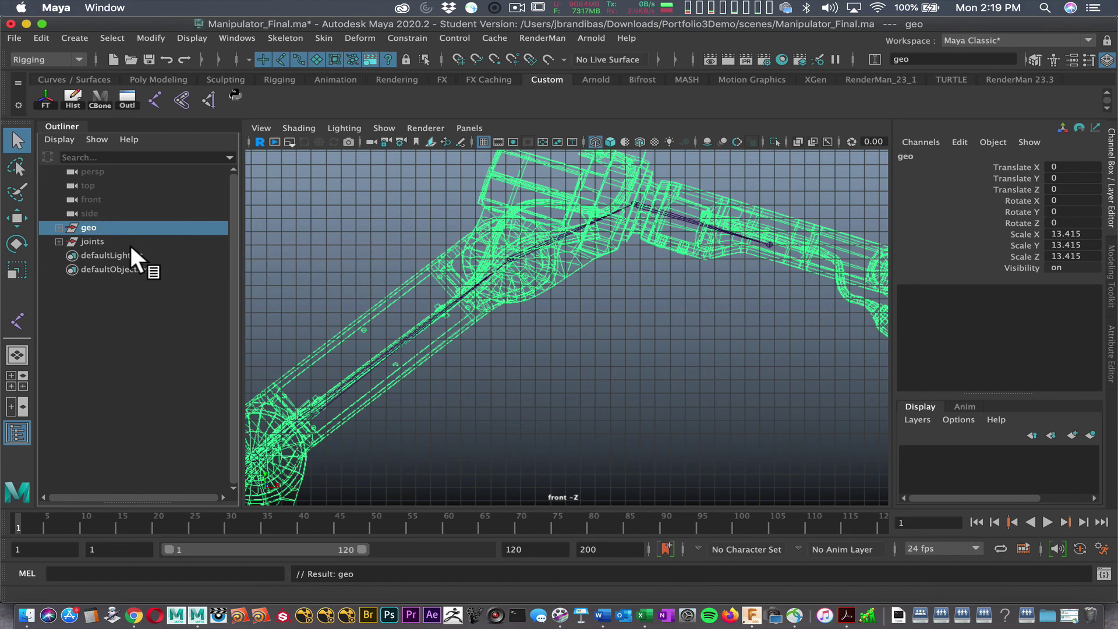
middle_click_drag(87, 227, 70, 245)
left_click(92, 241)
left_click(129, 243)
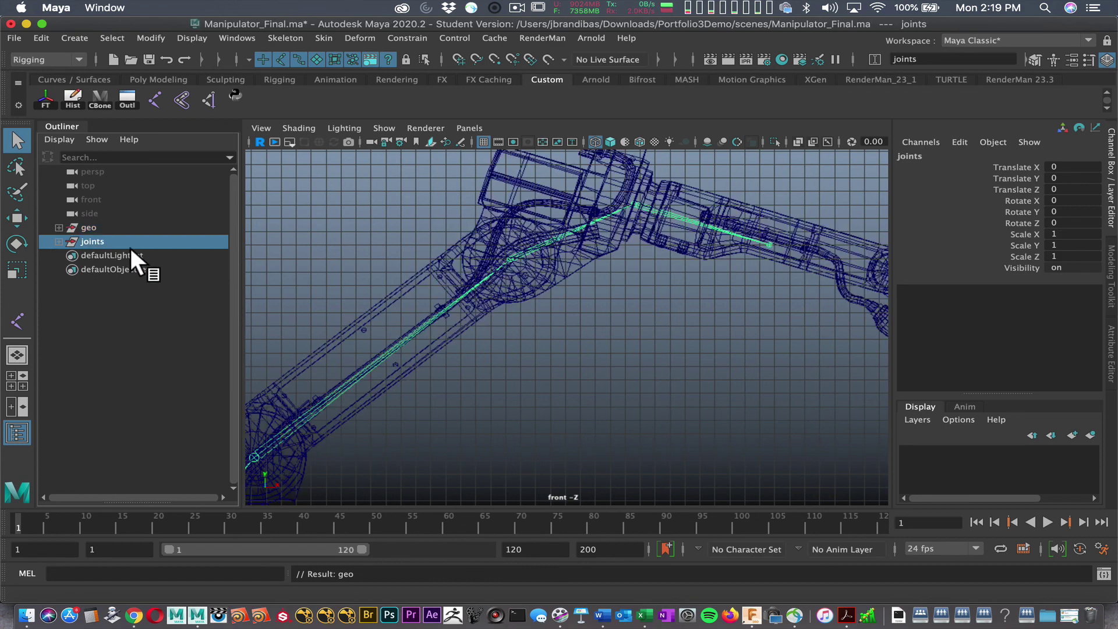